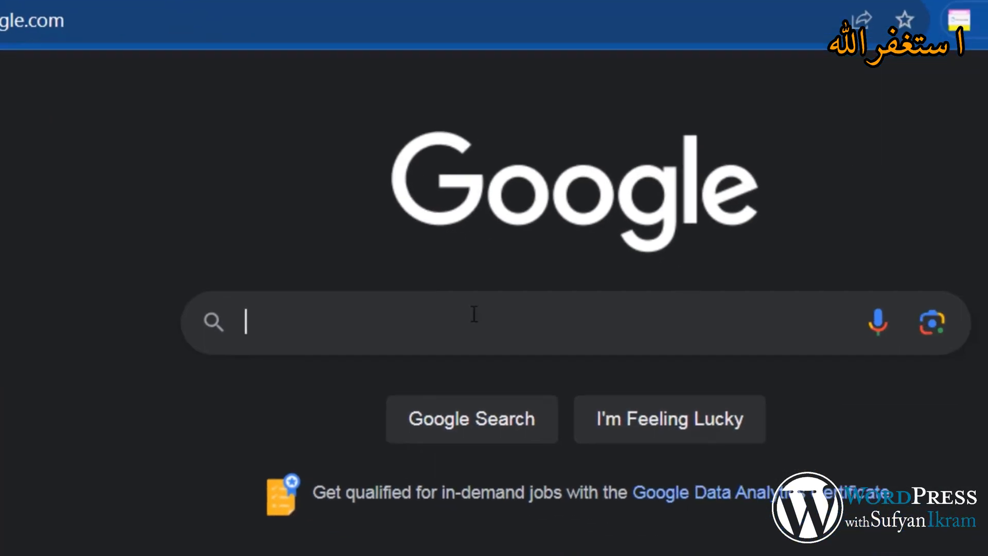
- Search Google for xampp and open the Apache Friends XAMPP site in a new tab
{"action": "type", "text": "xa"}
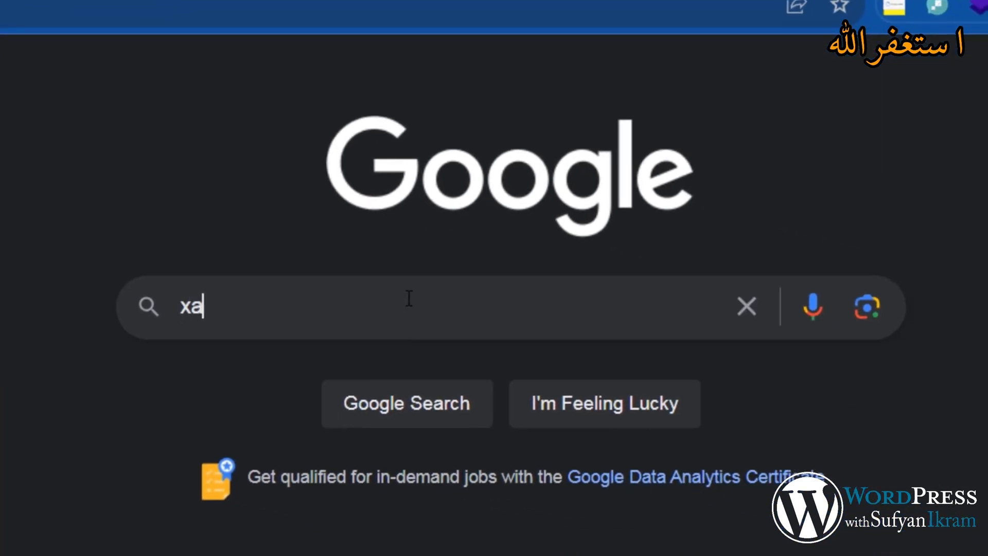
{"action": "type", "text": "mpp"}
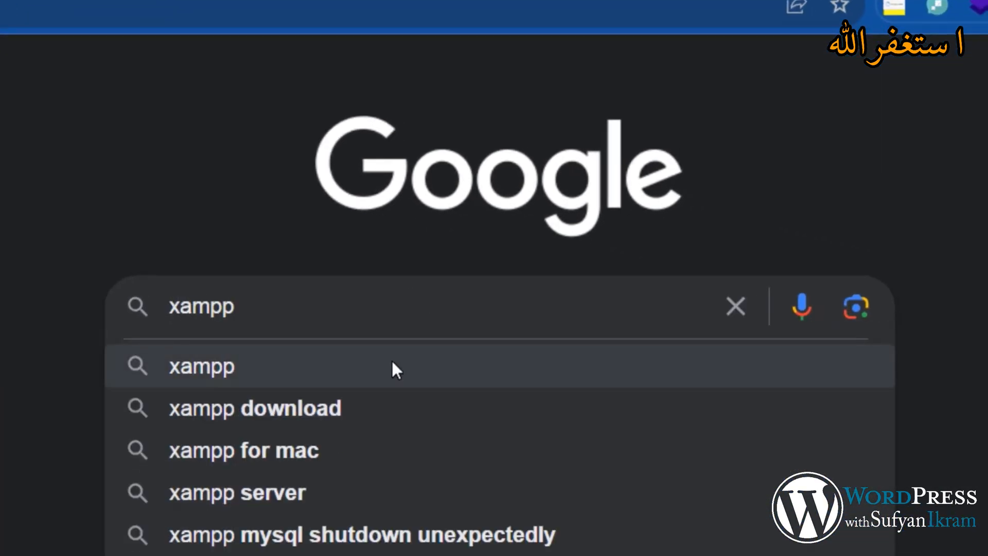
{"action": "left_click", "coordinate": [376, 359]}
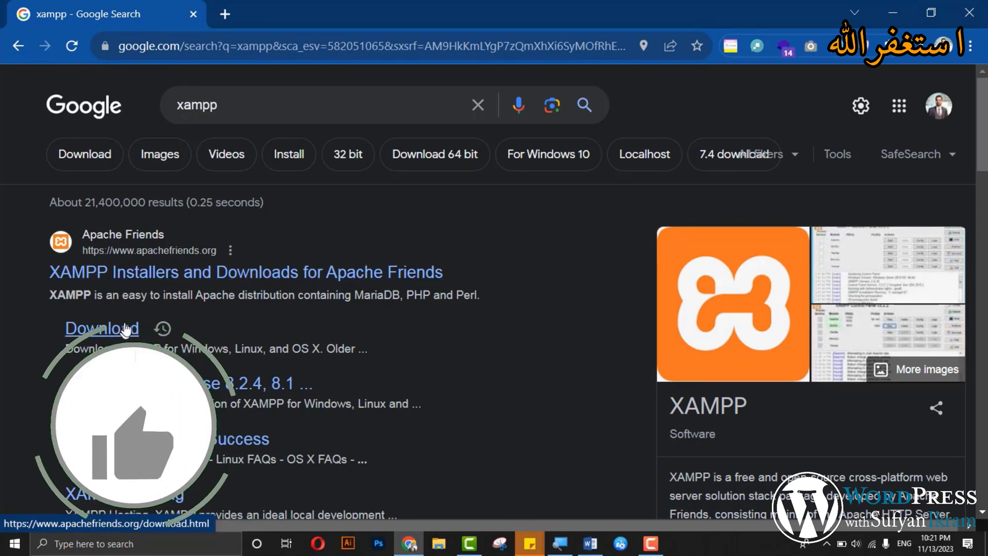
{"action": "middle_click", "coordinate": [234, 273]}
{"action": "left_click", "coordinate": [265, 4]}
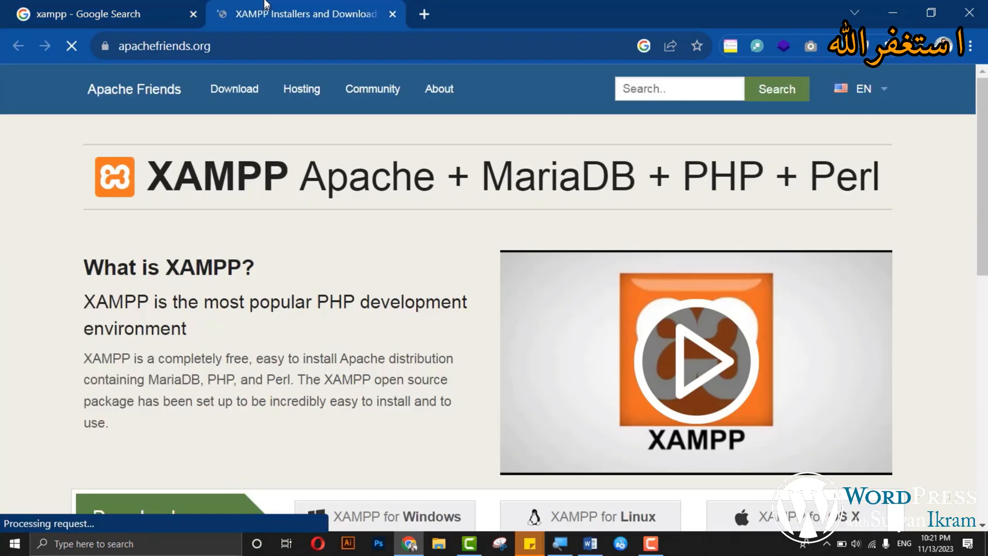
- Download XAMPP for Windows 8.2.4 and show the downloaded installer in its folder
{"action": "scroll", "coordinate": [287, 334], "scroll_direction": "down", "scroll_amount": 5}
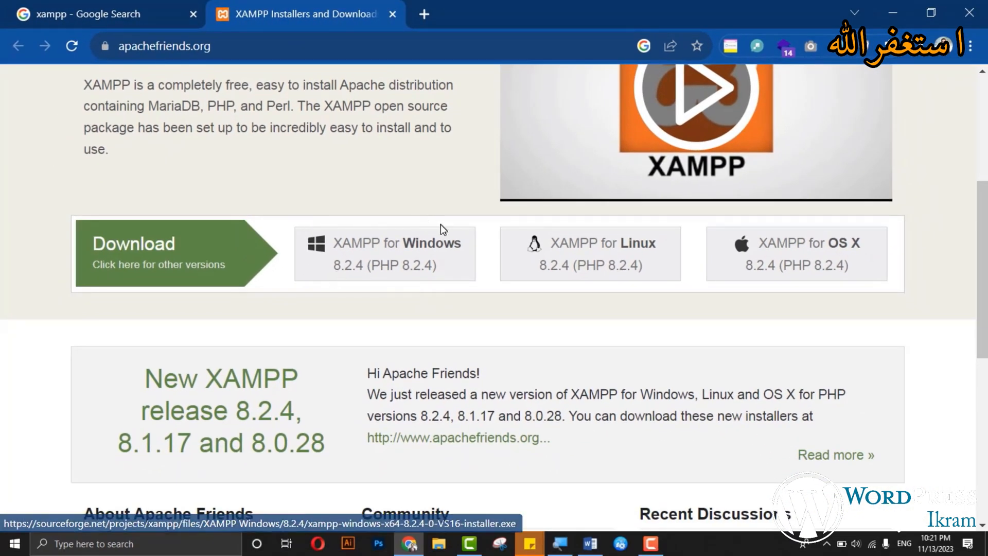
{"action": "left_click", "coordinate": [406, 256]}
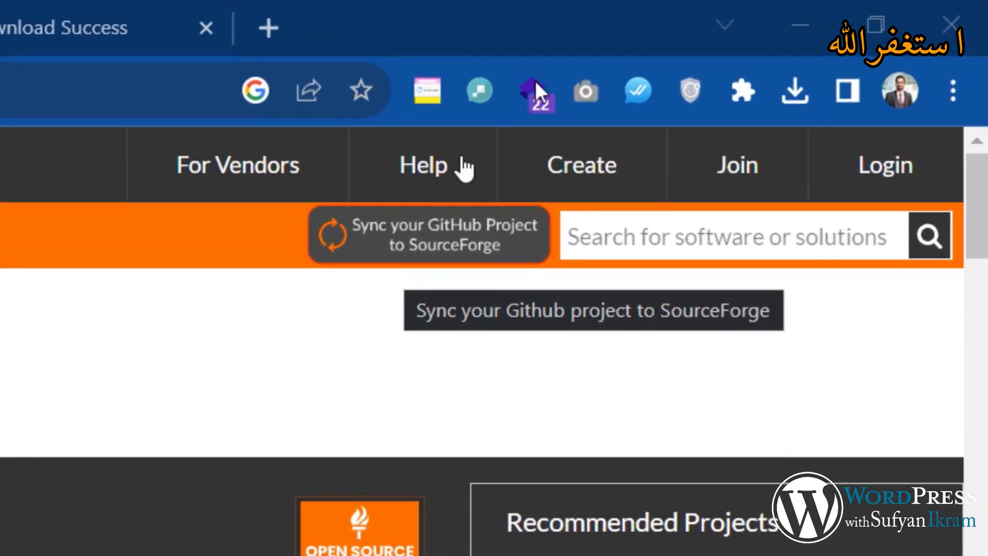
{"action": "left_click", "coordinate": [796, 92]}
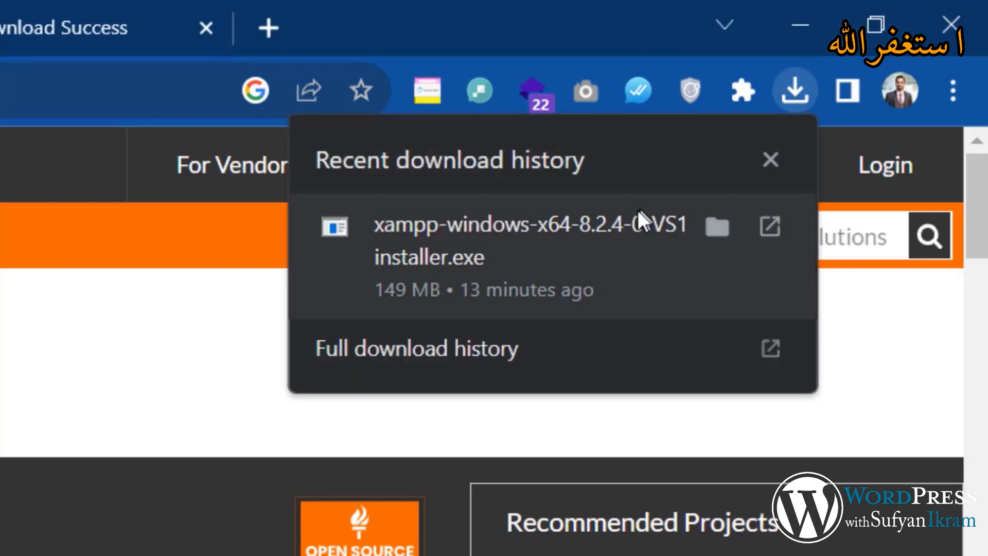
{"action": "left_click", "coordinate": [709, 232]}
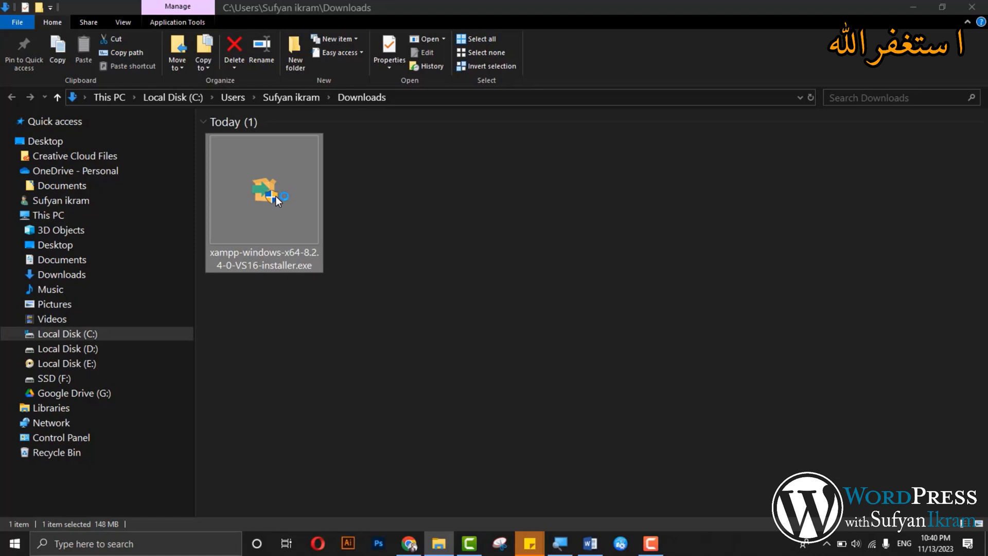
- Launch the XAMPP installer, dismiss the UAC warning and proceed with the default components
{"action": "double_click", "coordinate": [275, 196]}
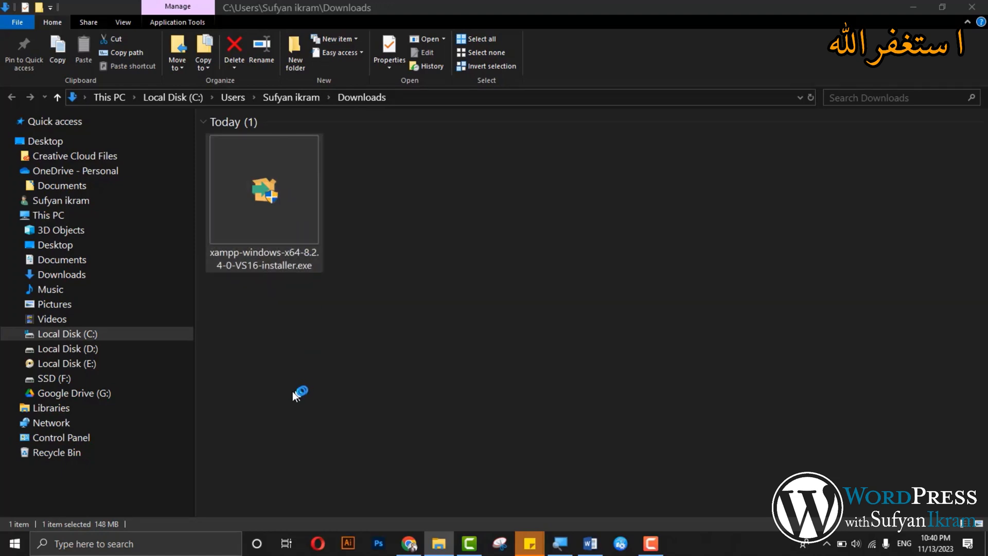
{"action": "left_click", "coordinate": [540, 286]}
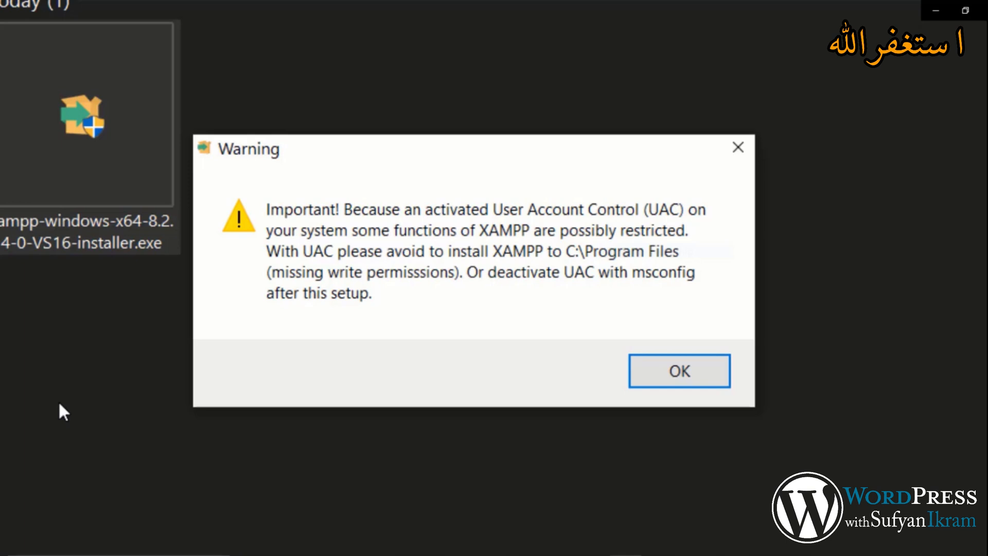
{"action": "left_click", "coordinate": [689, 383]}
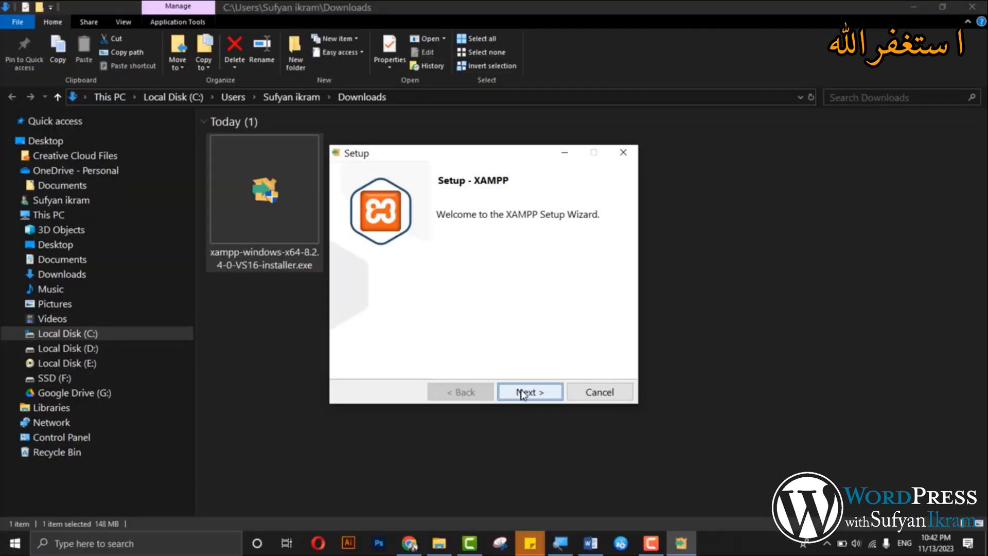
{"action": "left_click", "coordinate": [523, 393]}
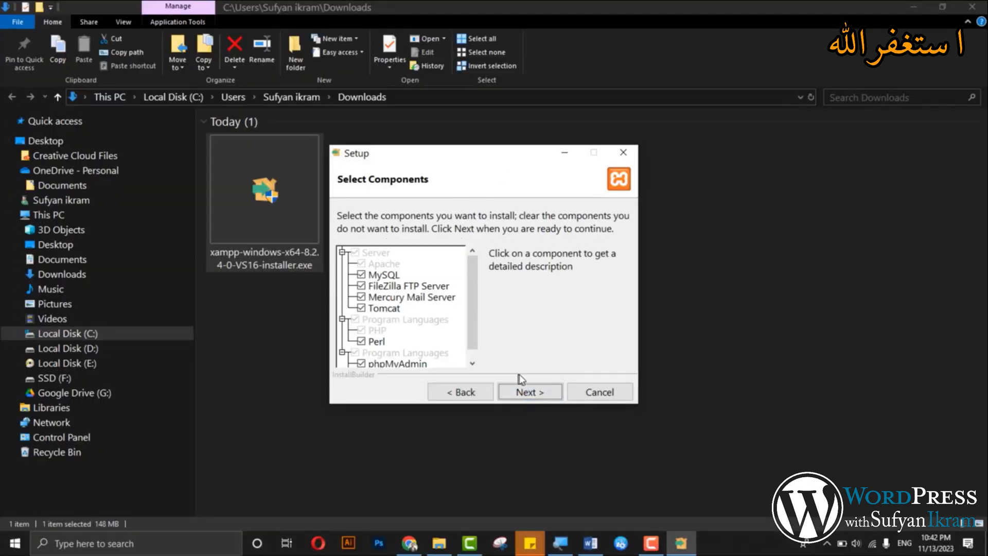
{"action": "left_click", "coordinate": [522, 393]}
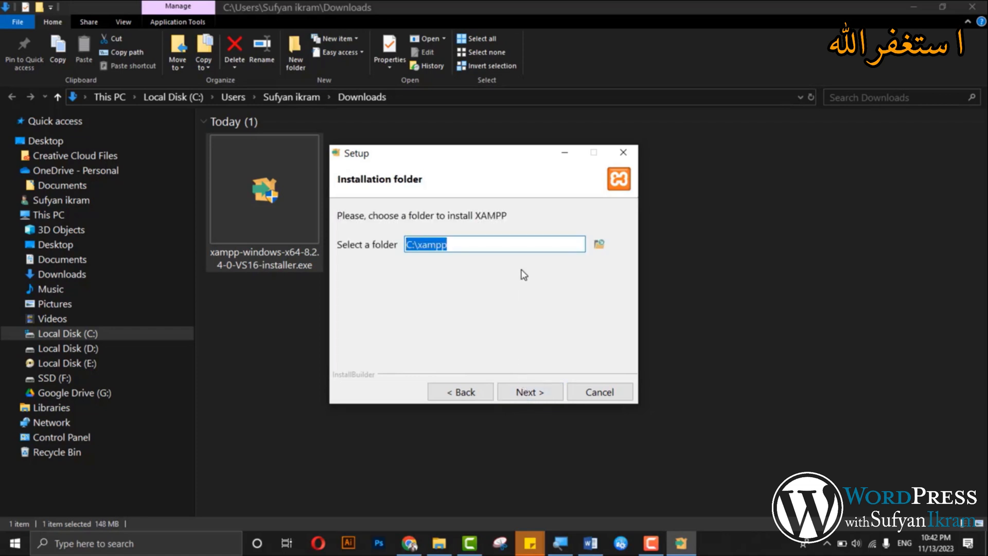
- Browse for the installation location and choose Local Disk (D:)
{"action": "left_click", "coordinate": [533, 248]}
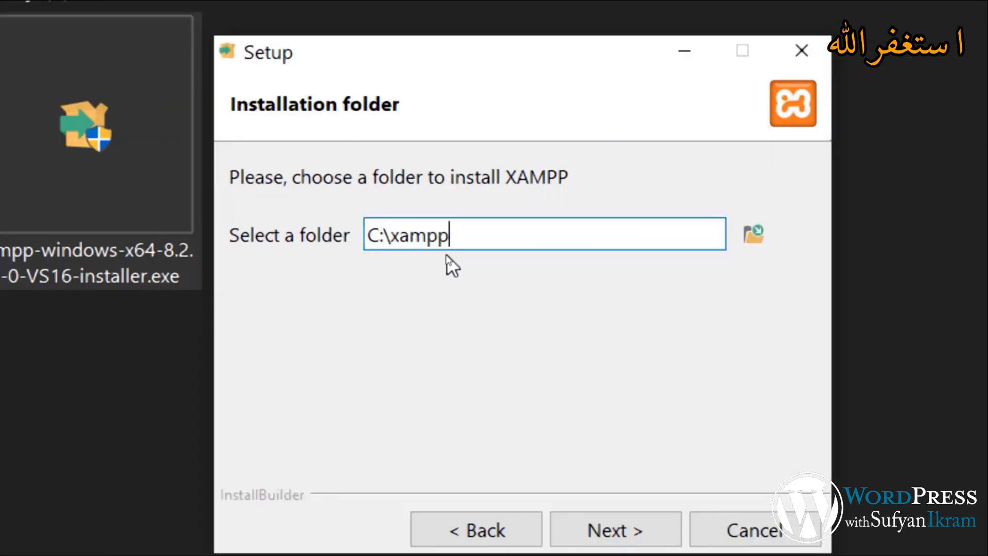
{"action": "left_click", "coordinate": [752, 234]}
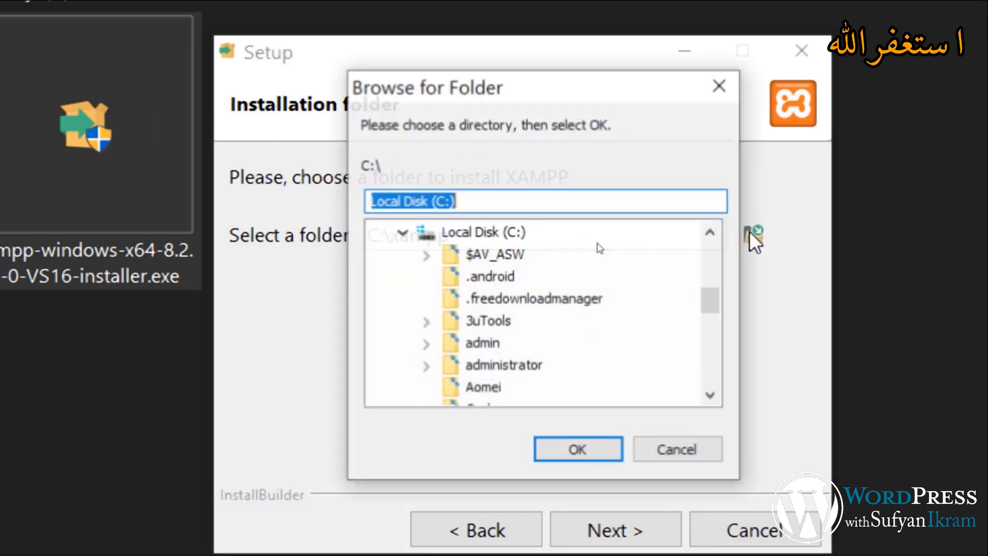
{"action": "left_click", "coordinate": [402, 232]}
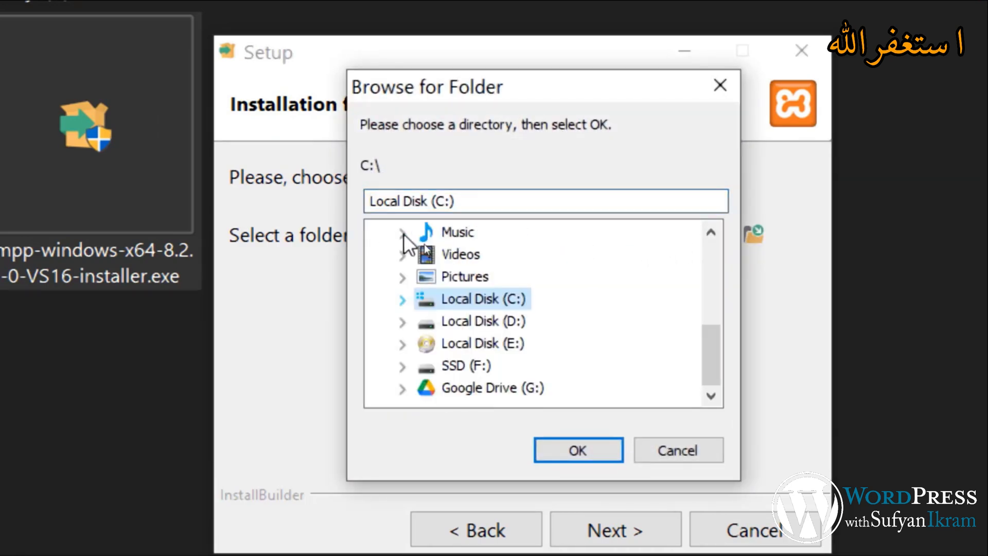
{"action": "left_click", "coordinate": [432, 319]}
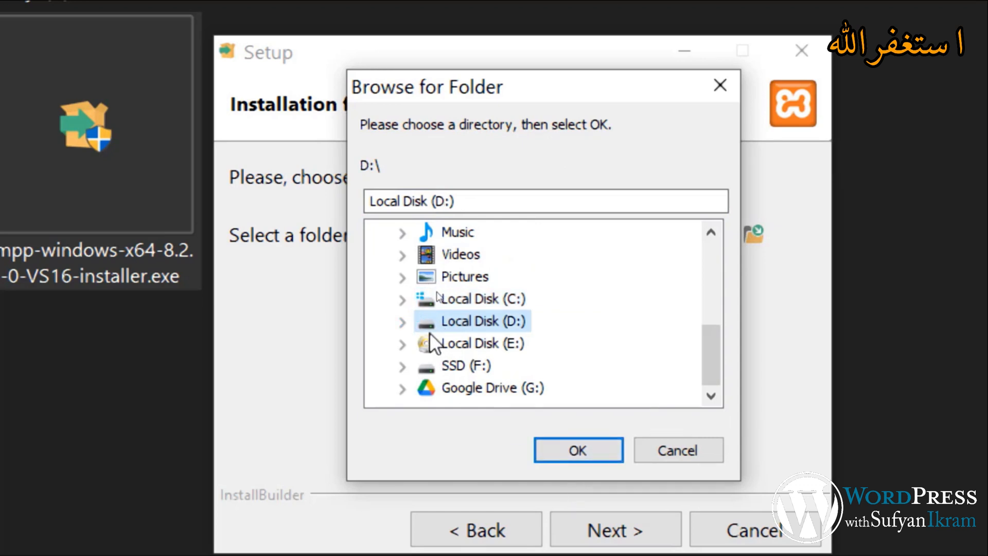
{"action": "left_click", "coordinate": [403, 321]}
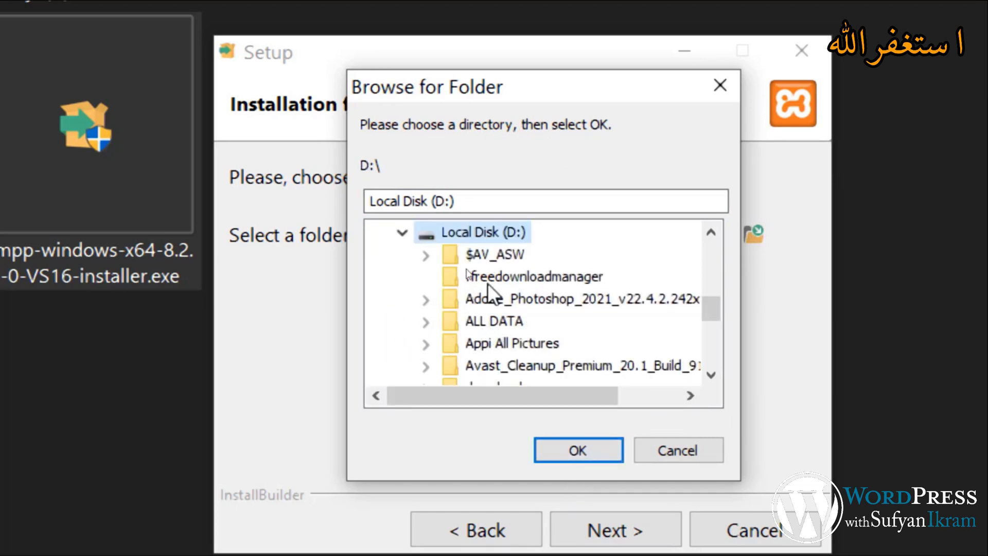
{"action": "left_click", "coordinate": [397, 230]}
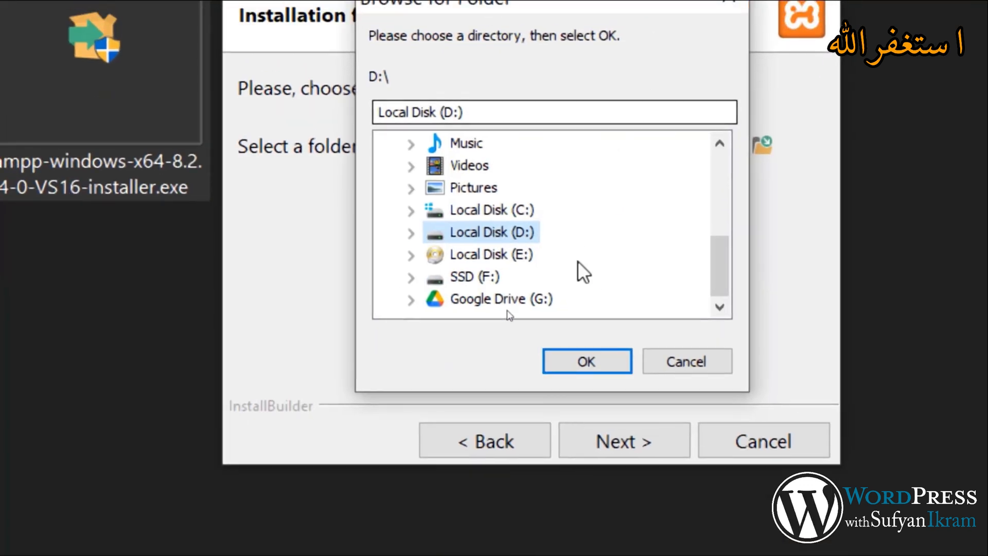
{"action": "left_click", "coordinate": [579, 363]}
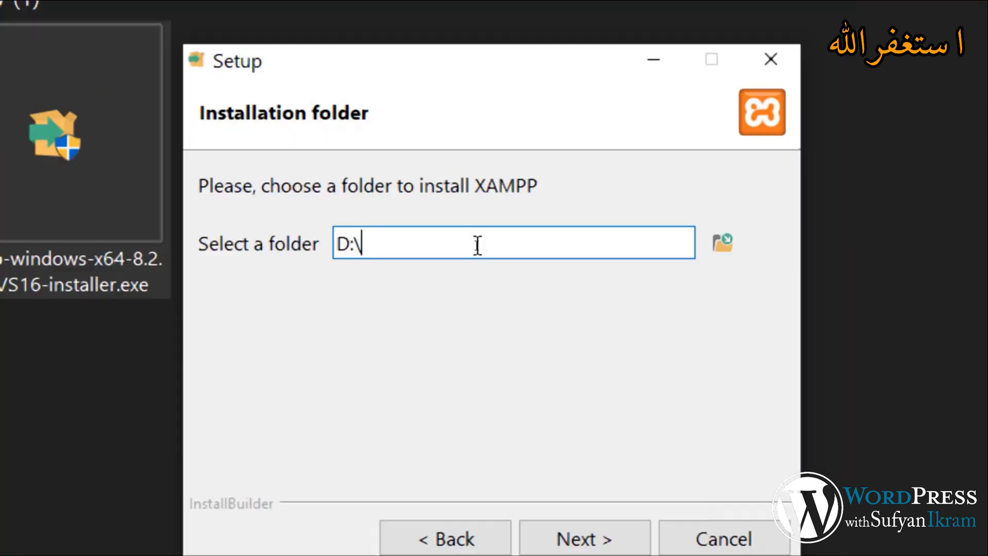
- Set the XAMPP installation folder to D:\xampp_setup
{"action": "type", "text": "xampp"}
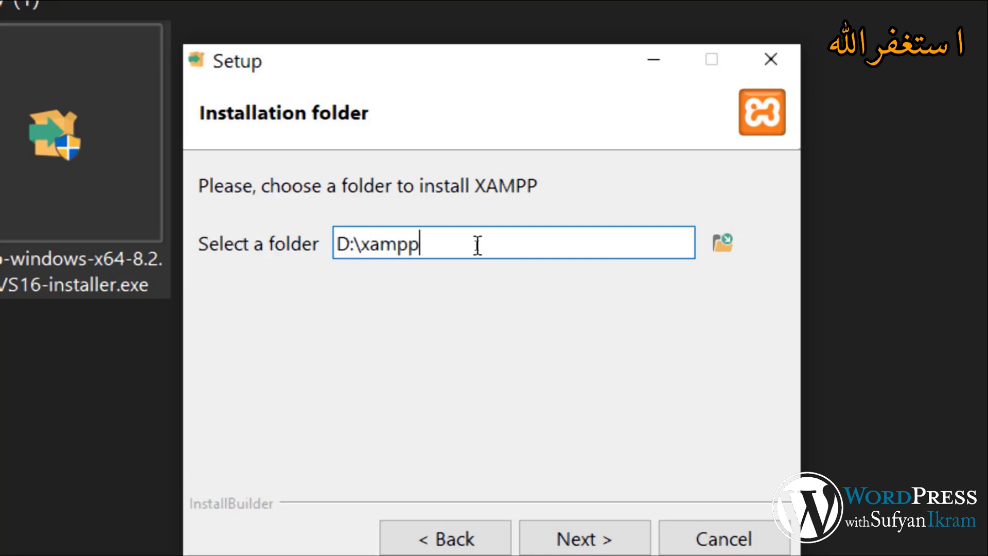
{"action": "type", "text": "_stup"}
{"action": "key", "text": "BackSpace"}
{"action": "key", "text": "BackSpace"}
{"action": "key", "text": "BackSpace"}
{"action": "type", "text": "etup"}
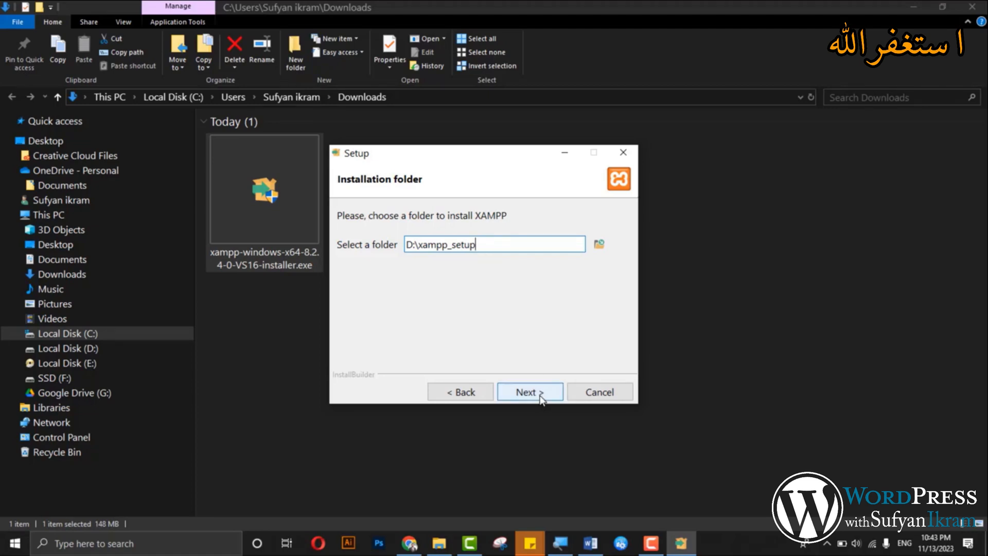
- Proceed through the setup wizard, keeping English as the control panel language
{"action": "left_click", "coordinate": [540, 396]}
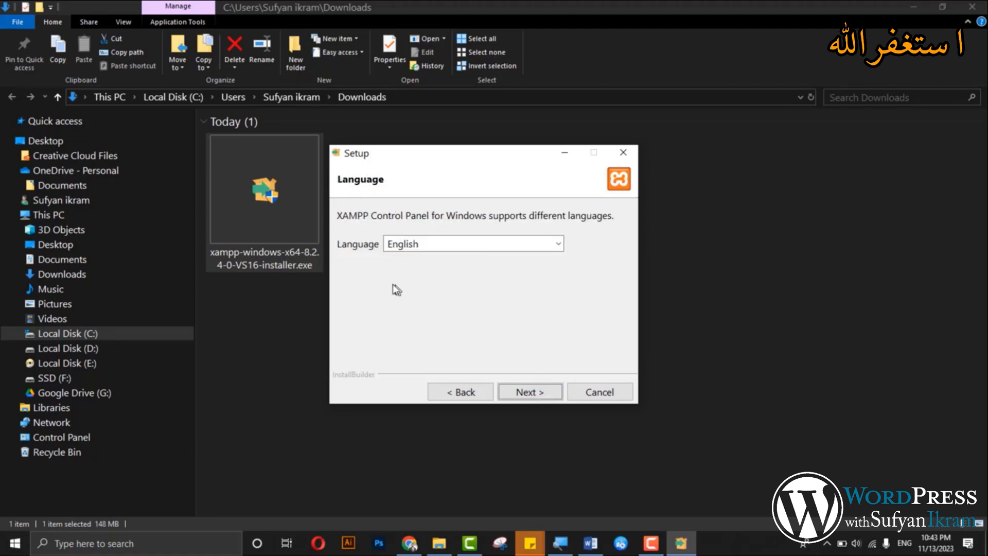
{"action": "left_click", "coordinate": [530, 395]}
{"action": "left_click", "coordinate": [530, 394]}
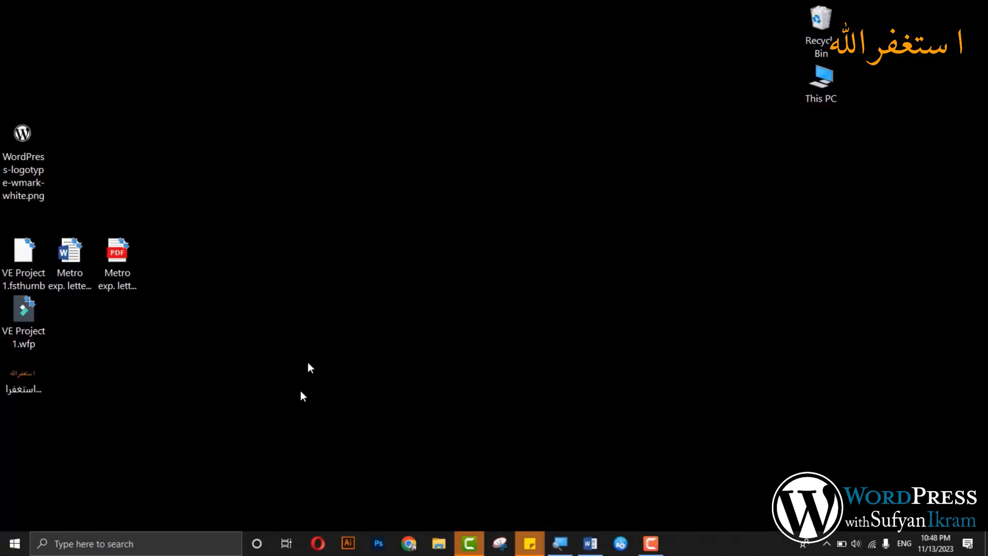
- Find and open the XAMPP Control Panel app from Windows search, and move its window toward the middle of the desktop
{"action": "left_click", "coordinate": [137, 537]}
{"action": "type", "text": "xampp"}
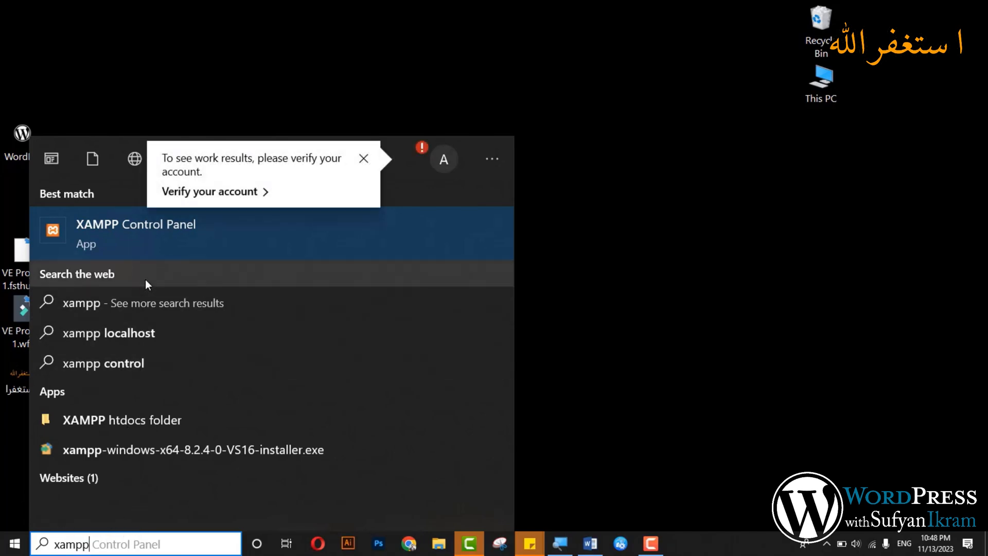
{"action": "left_click", "coordinate": [131, 245]}
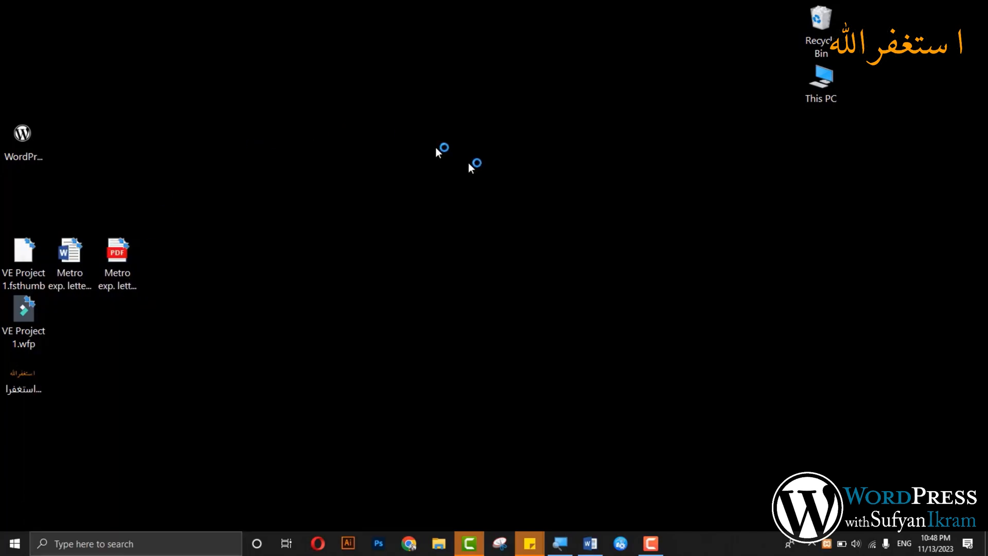
{"action": "left_click_drag", "start_coordinate": [208, 15], "coordinate": [447, 121]}
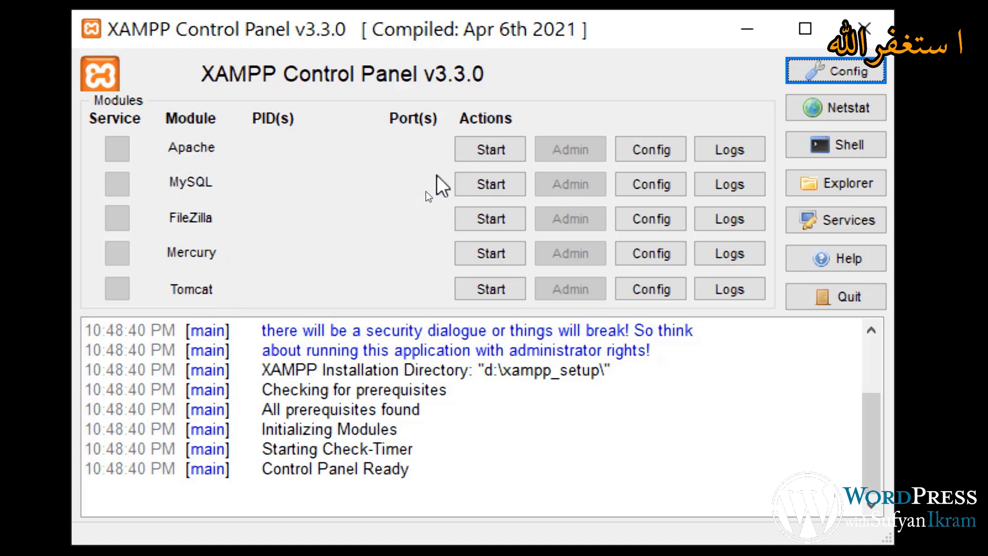
- Start the Apache and MySQL modules and minimize the control panel
{"action": "left_click", "coordinate": [507, 152]}
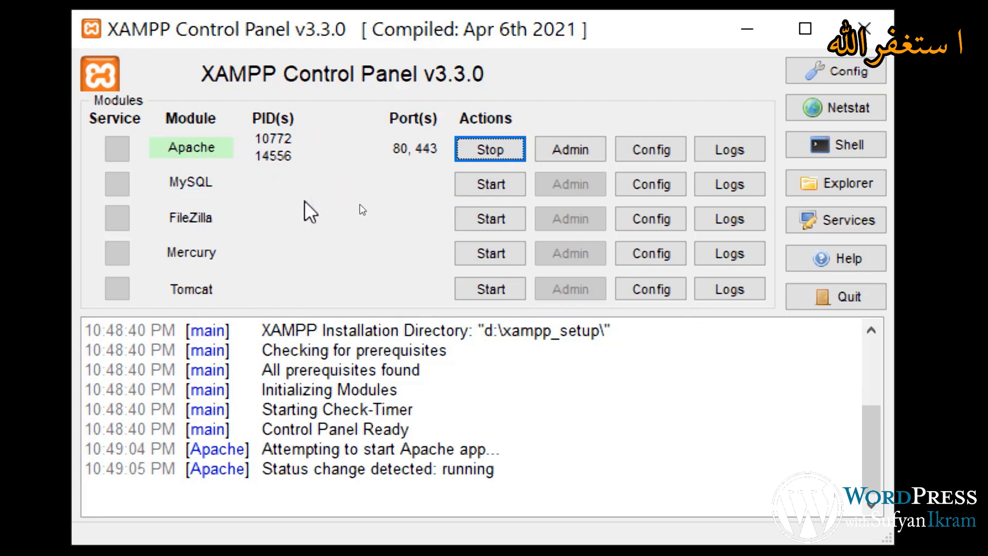
{"action": "left_click", "coordinate": [481, 186]}
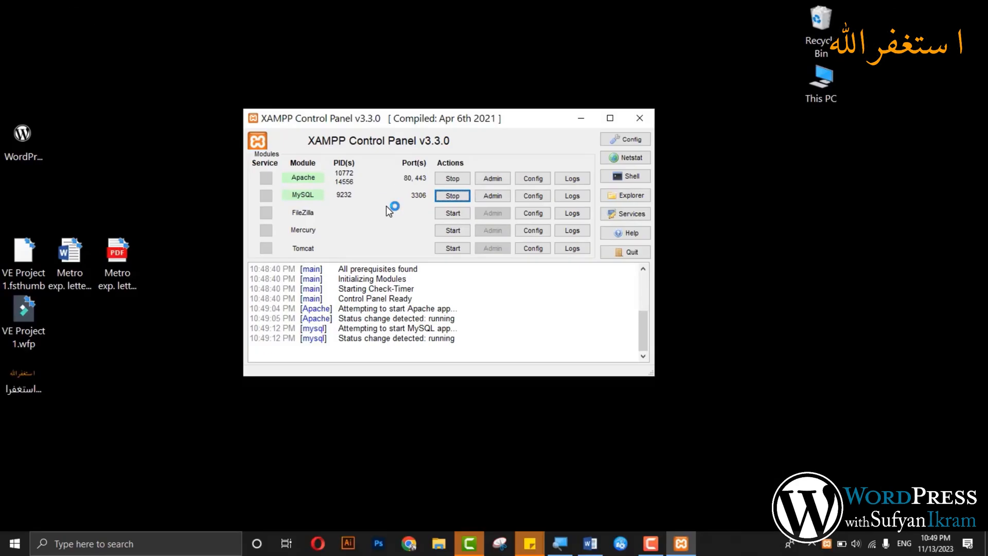
{"action": "left_click", "coordinate": [592, 121]}
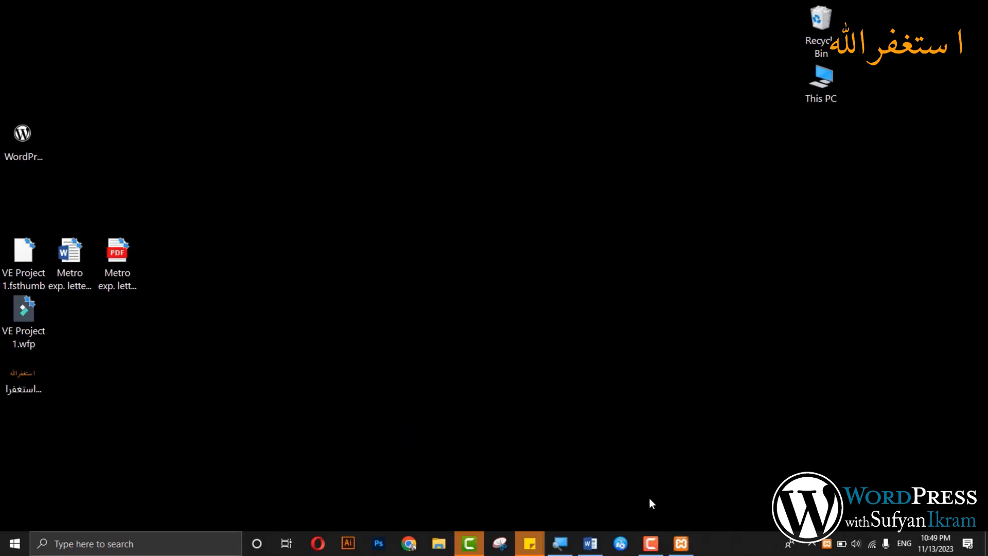
- Switch to Chrome and try to open localhost
{"action": "left_click", "coordinate": [408, 543]}
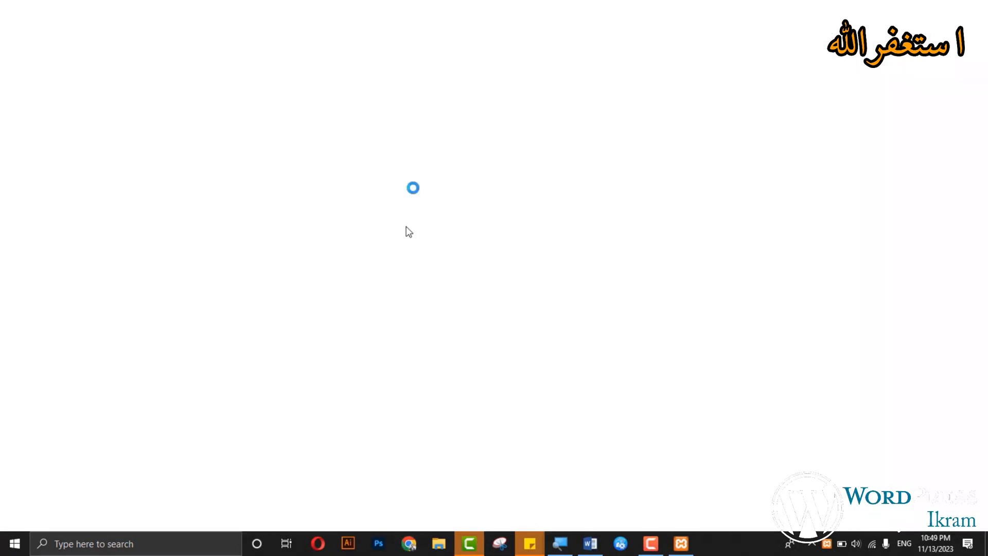
{"action": "type", "text": "lo"}
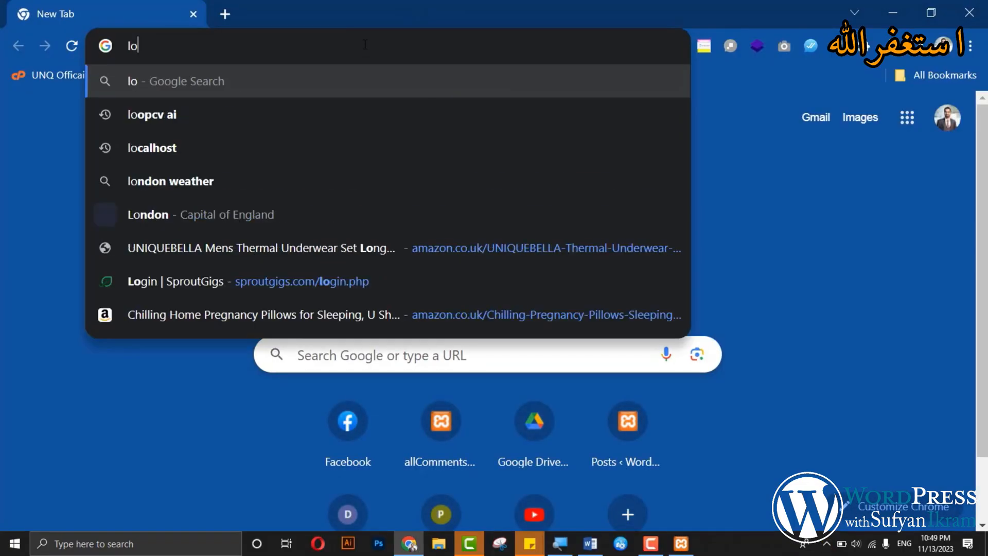
{"action": "type", "text": "calho"}
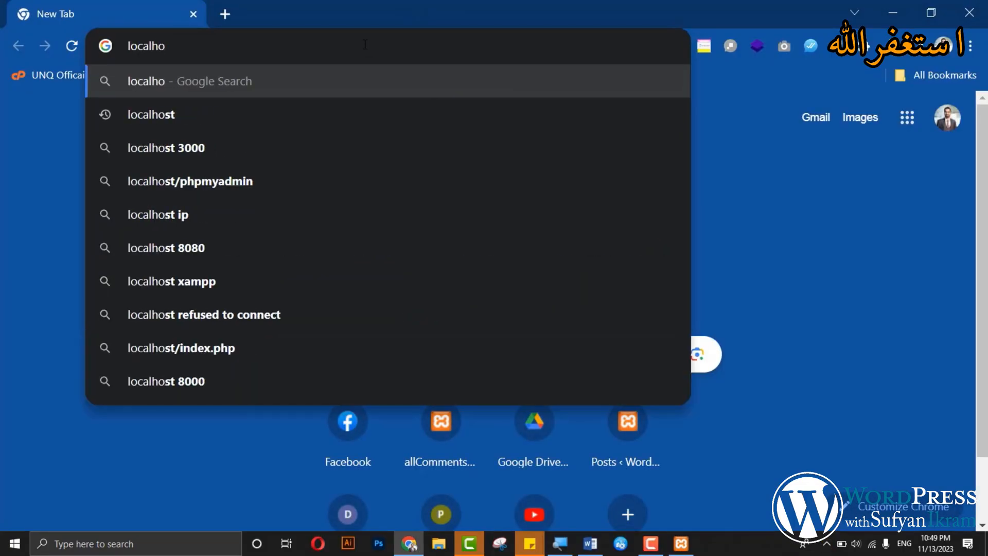
{"action": "type", "text": "st"}
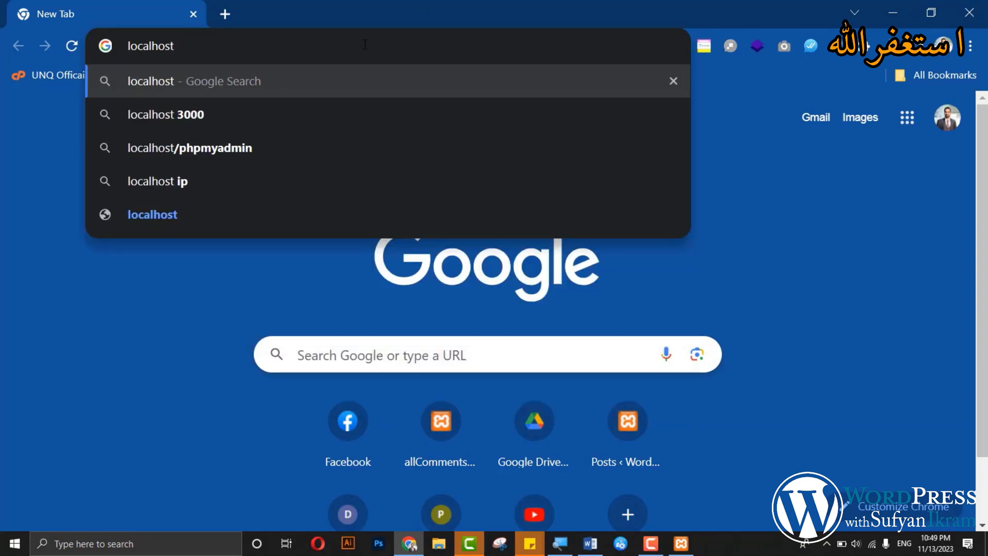
{"action": "key", "text": "Return"}
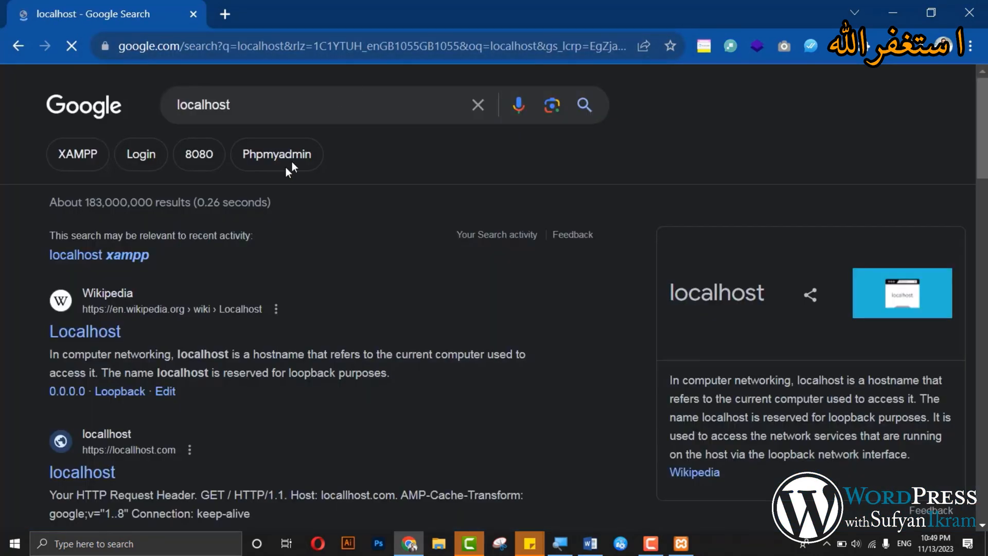
- Leave the search results, open localhost/ in the browser, and look over the XAMPP dashboard page
{"action": "left_click", "coordinate": [20, 46]}
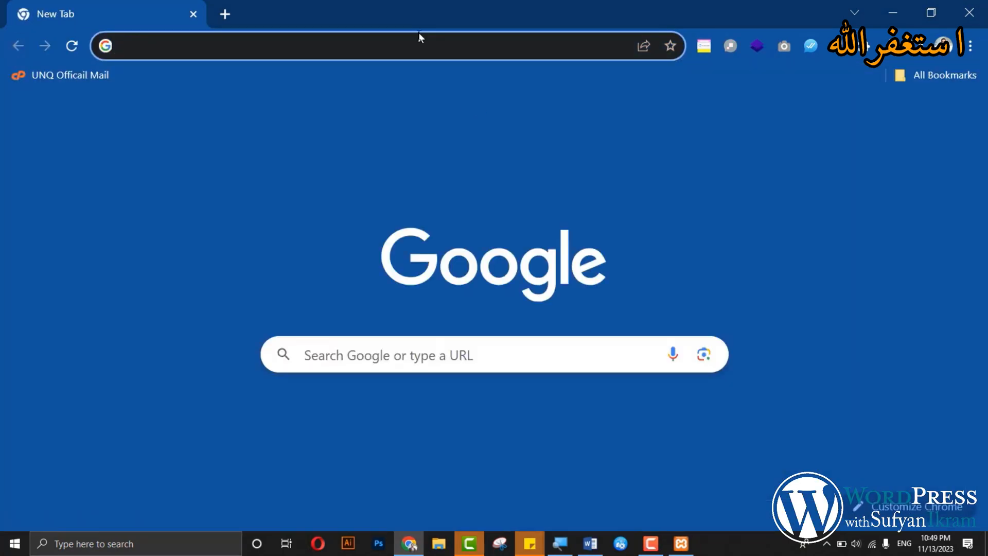
{"action": "left_click", "coordinate": [415, 45]}
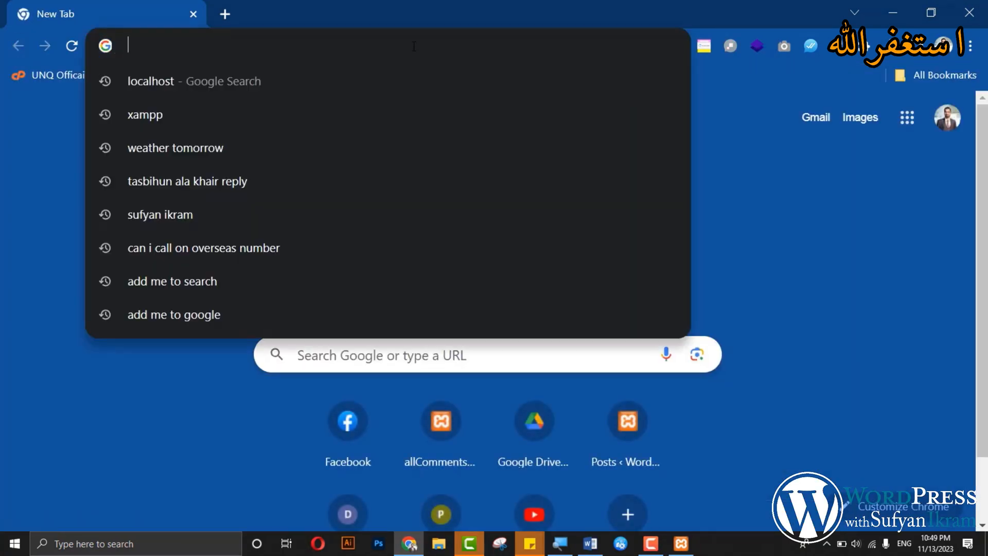
{"action": "type", "text": "loc"}
{"action": "key", "text": "BackSpace"}
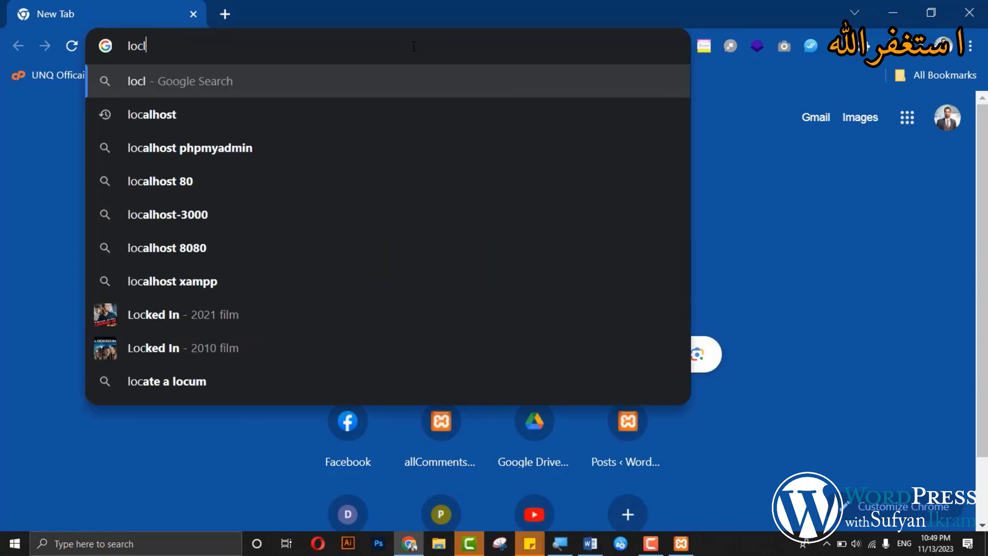
{"action": "type", "text": "al"}
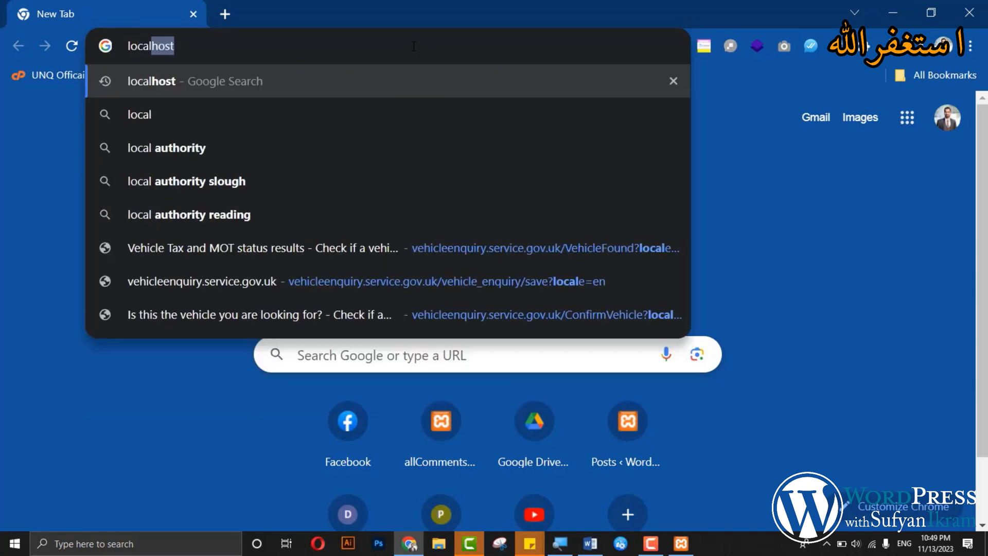
{"action": "type", "text": "host"}
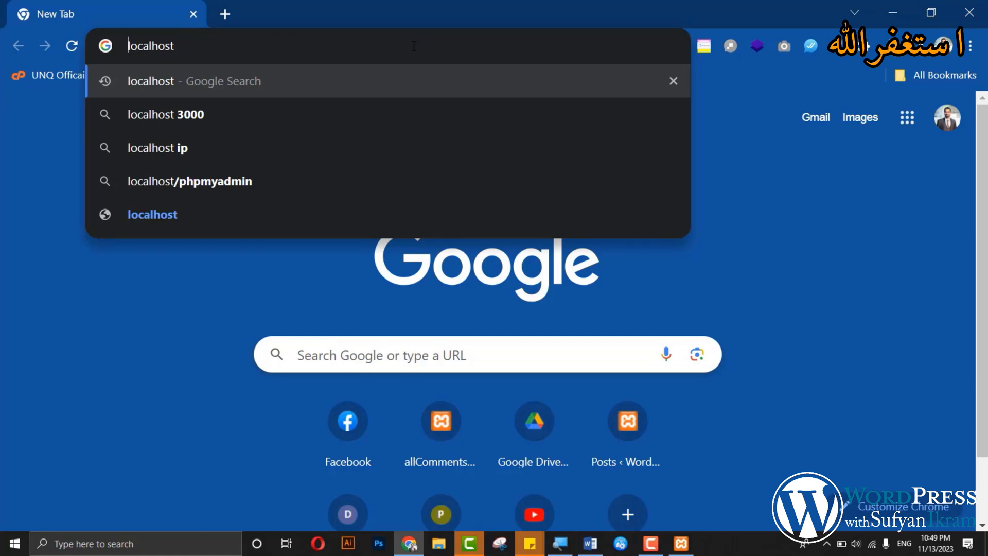
{"action": "type", "text": "/"}
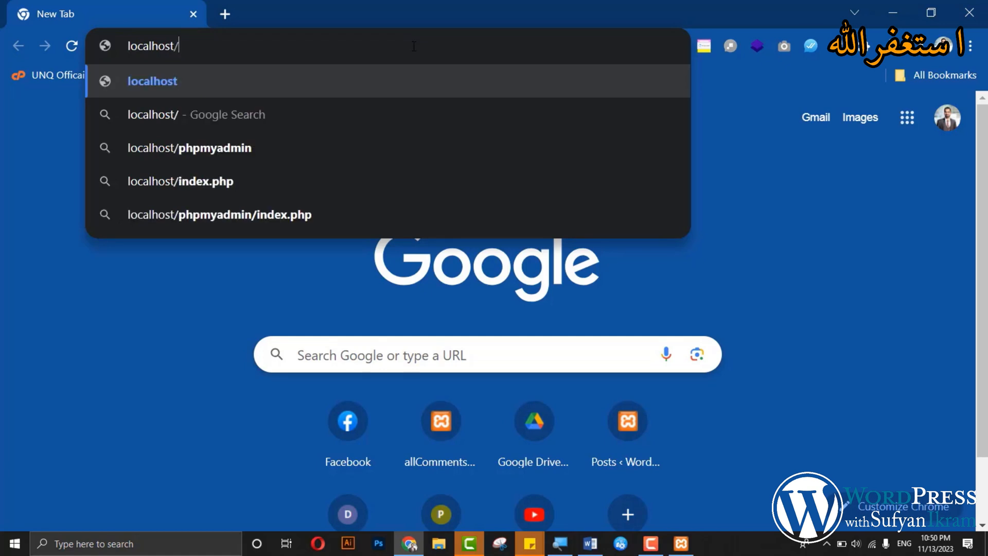
{"action": "key", "text": "Return"}
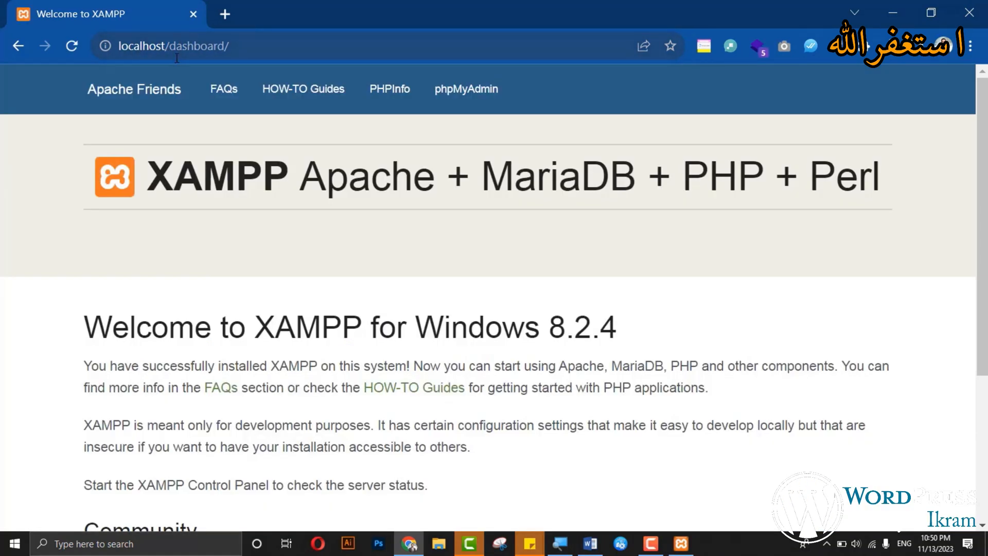
{"action": "scroll", "coordinate": [430, 320], "scroll_direction": "down", "scroll_amount": 5}
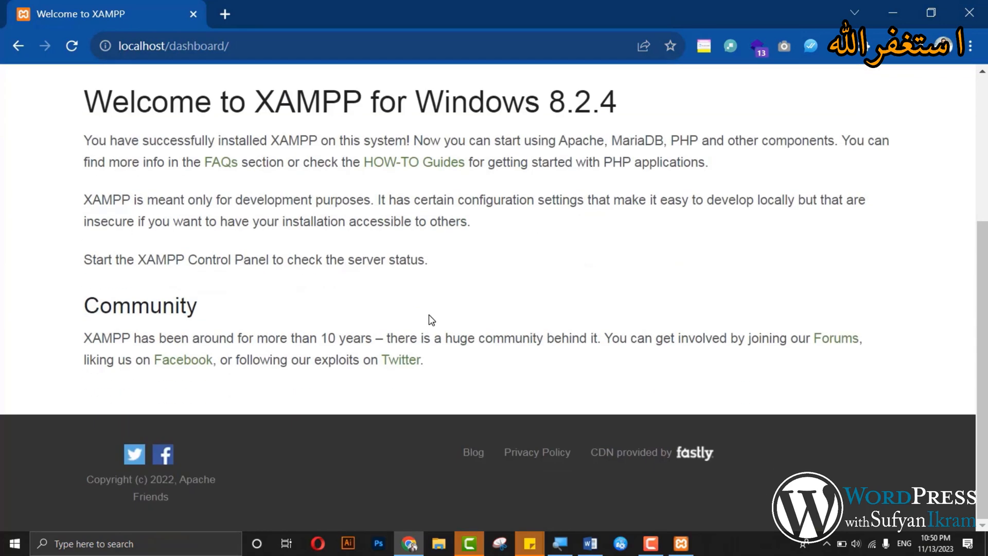
{"action": "scroll", "coordinate": [415, 304], "scroll_direction": "up", "scroll_amount": 5}
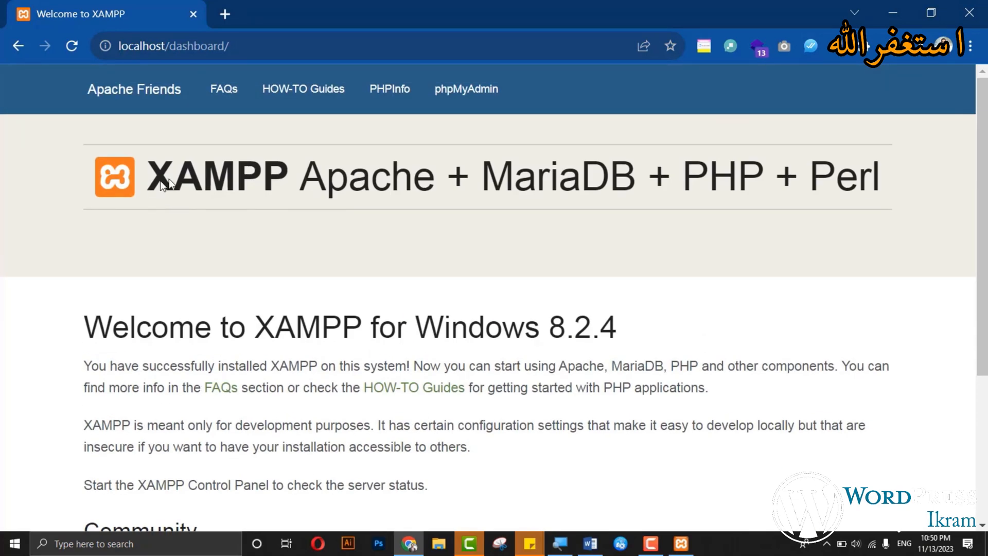
{"action": "left_click_drag", "start_coordinate": [304, 188], "coordinate": [425, 193]}
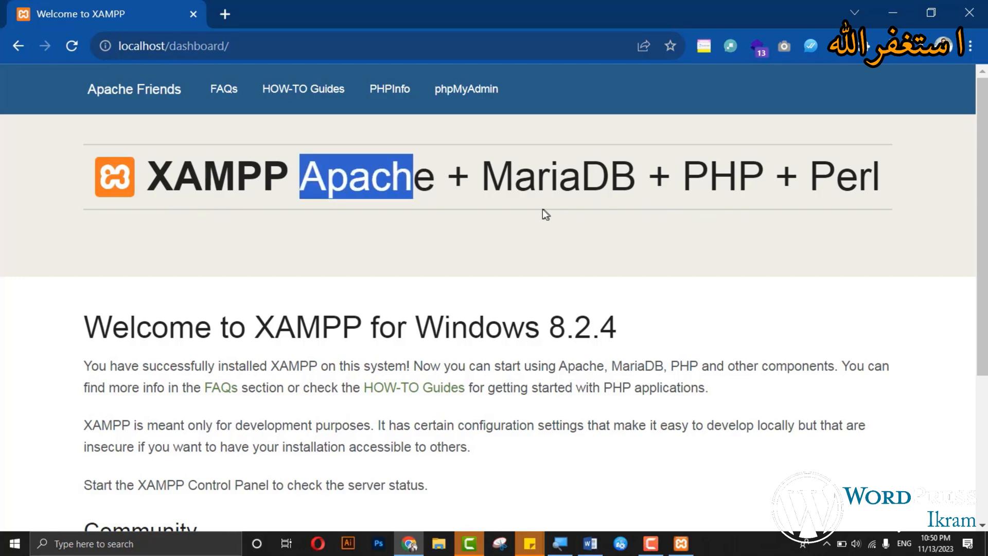
{"action": "scroll", "coordinate": [539, 205], "scroll_direction": "down", "scroll_amount": 5}
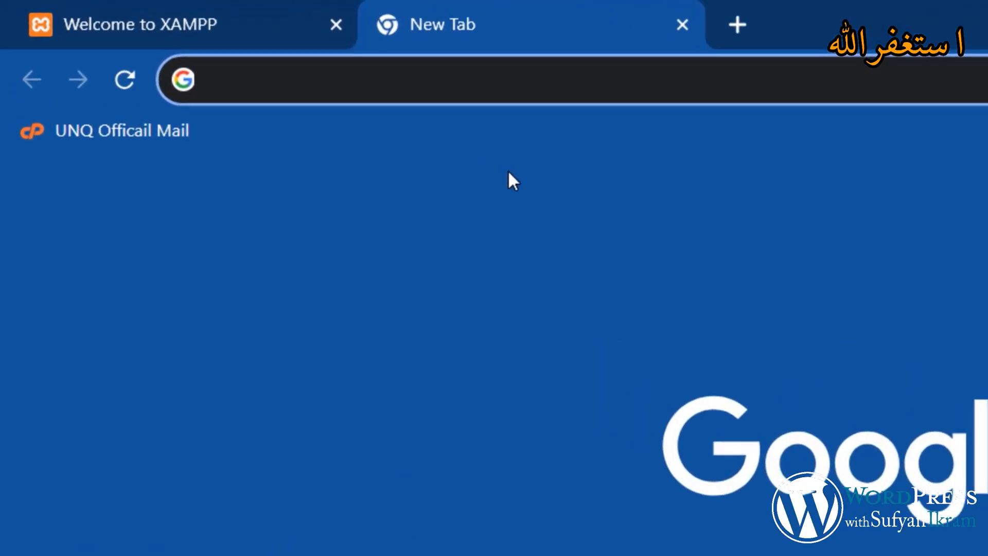
{"action": "type", "text": "www.wor"}
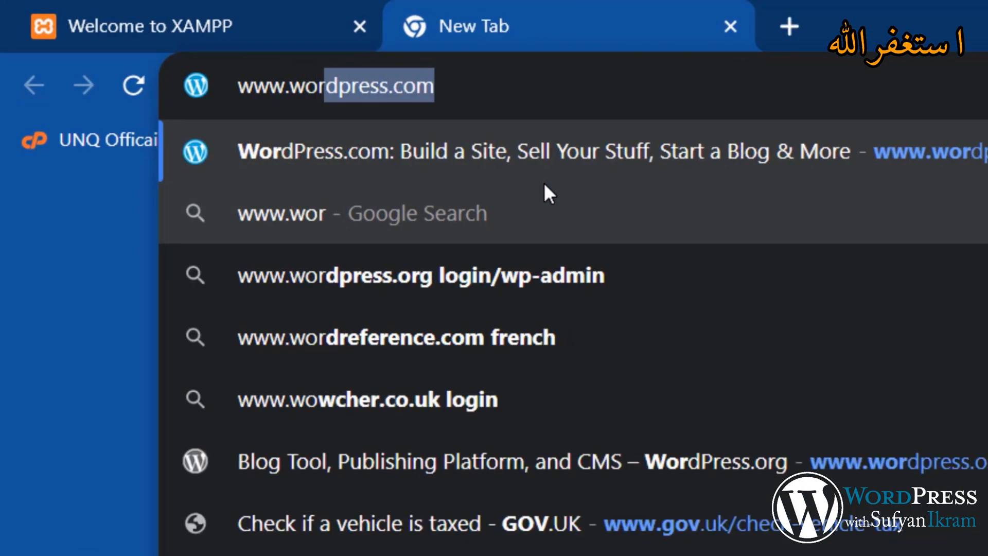
{"action": "type", "text": "dpress."}
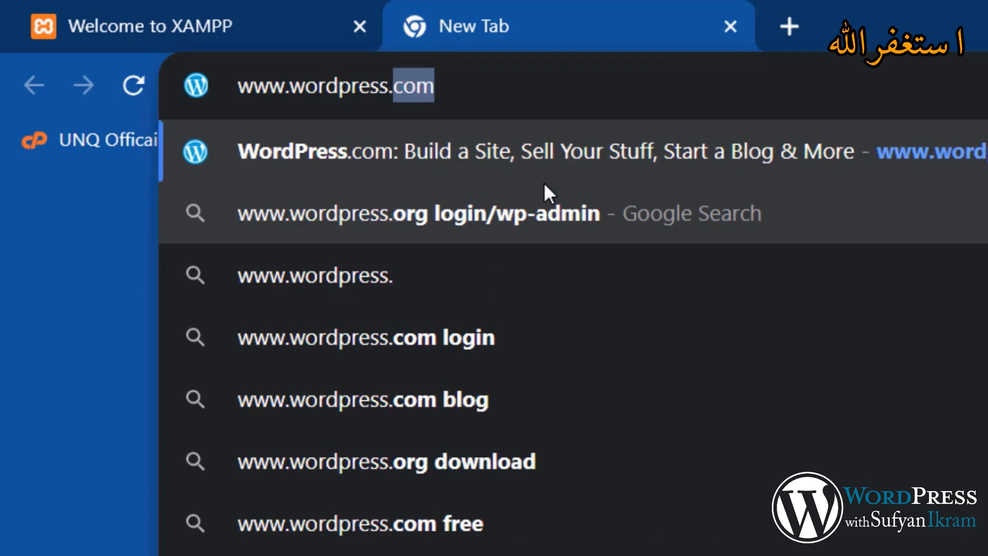
{"action": "type", "text": "org"}
{"action": "key", "text": "Return"}
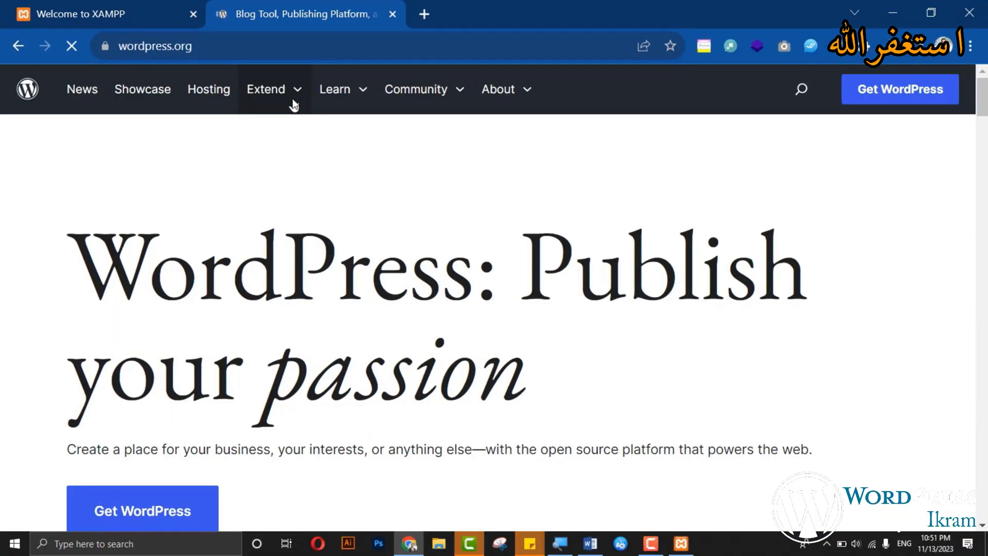
- Go to the Get WordPress page, download WordPress 6.4.1, and check the recent downloads
{"action": "scroll", "coordinate": [354, 191], "scroll_direction": "down", "scroll_amount": 3}
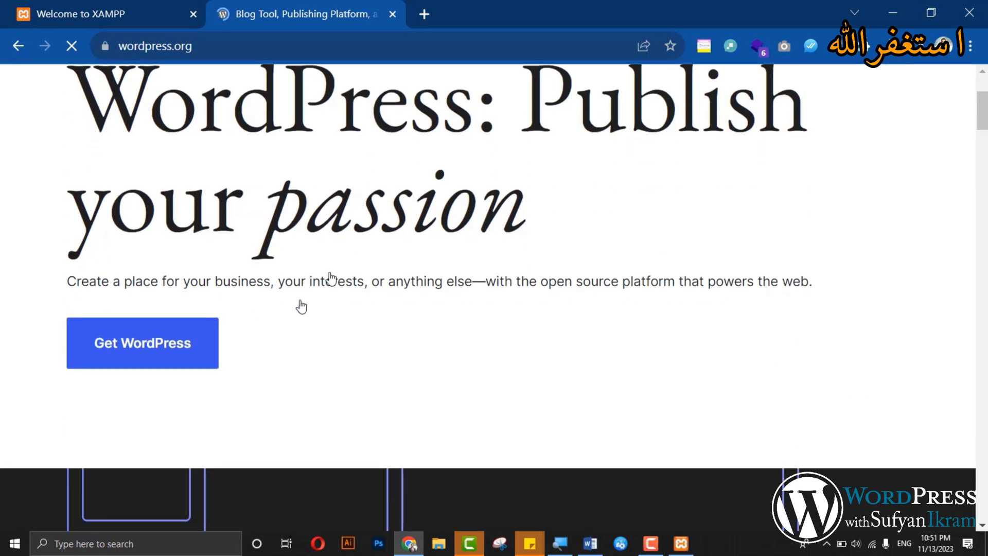
{"action": "left_click", "coordinate": [132, 343]}
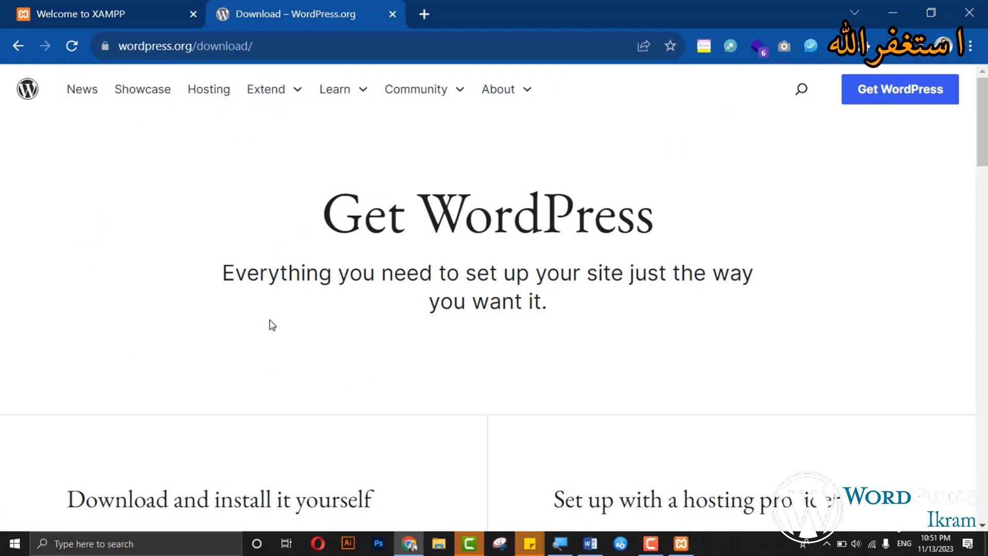
{"action": "scroll", "coordinate": [272, 325], "scroll_direction": "down", "scroll_amount": 5}
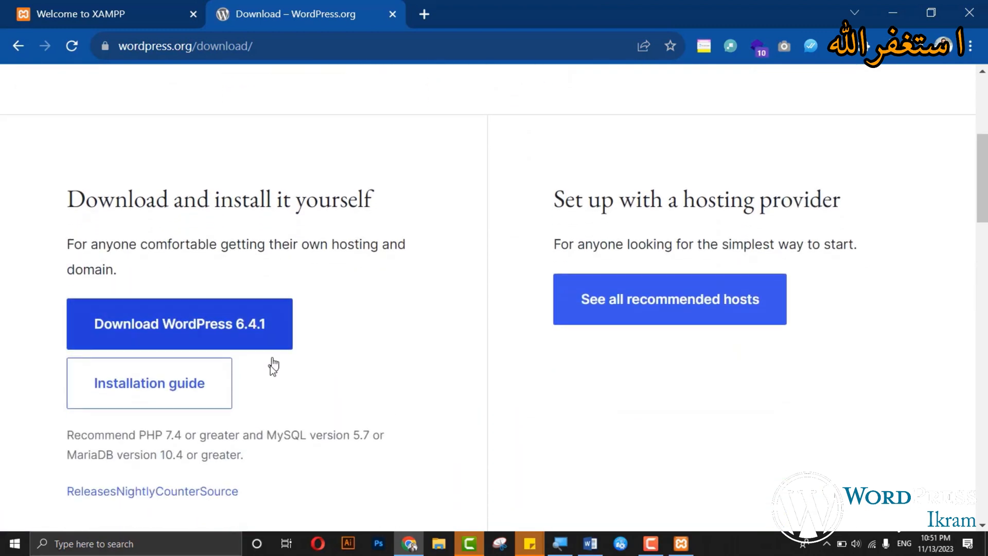
{"action": "left_click", "coordinate": [161, 325]}
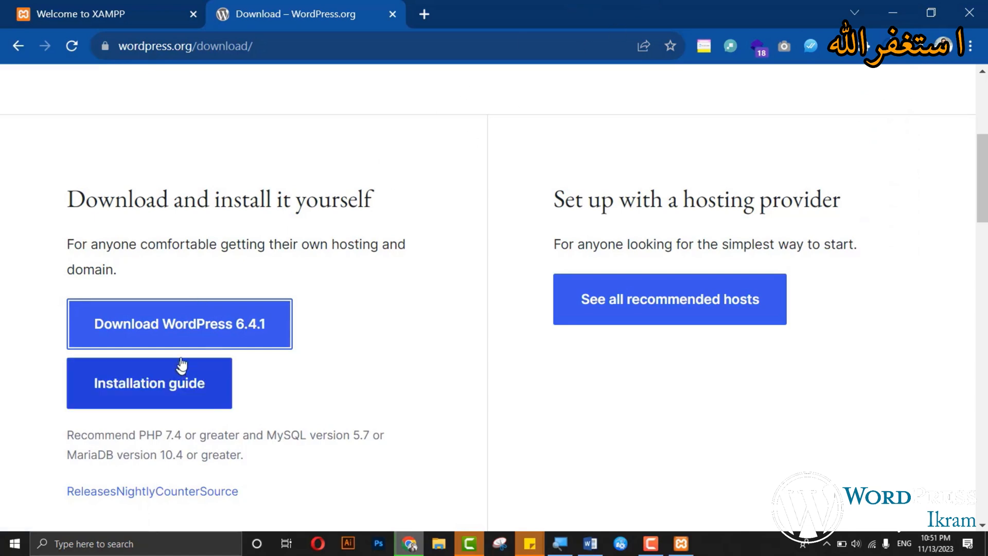
{"action": "left_click", "coordinate": [892, 46]}
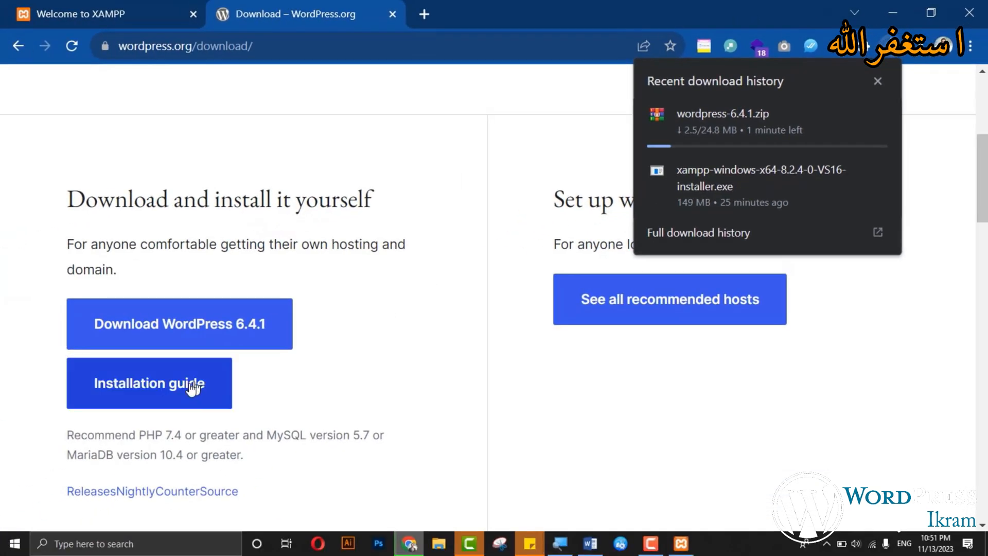
- Open the WordPress installation guide and skim its instructions, including the database setup and hosting provider sections
{"action": "left_click", "coordinate": [182, 391]}
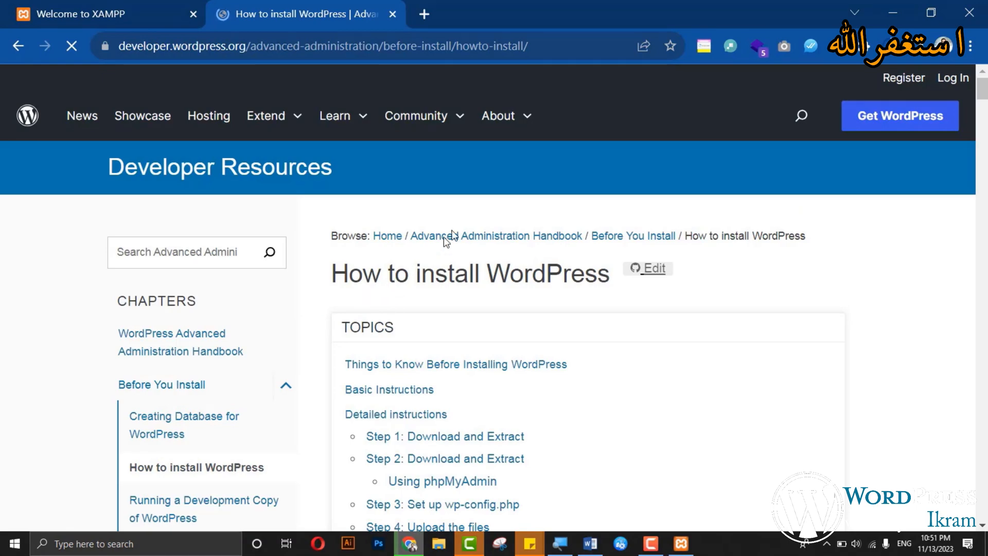
{"action": "scroll", "coordinate": [460, 225], "scroll_direction": "down", "scroll_amount": 15}
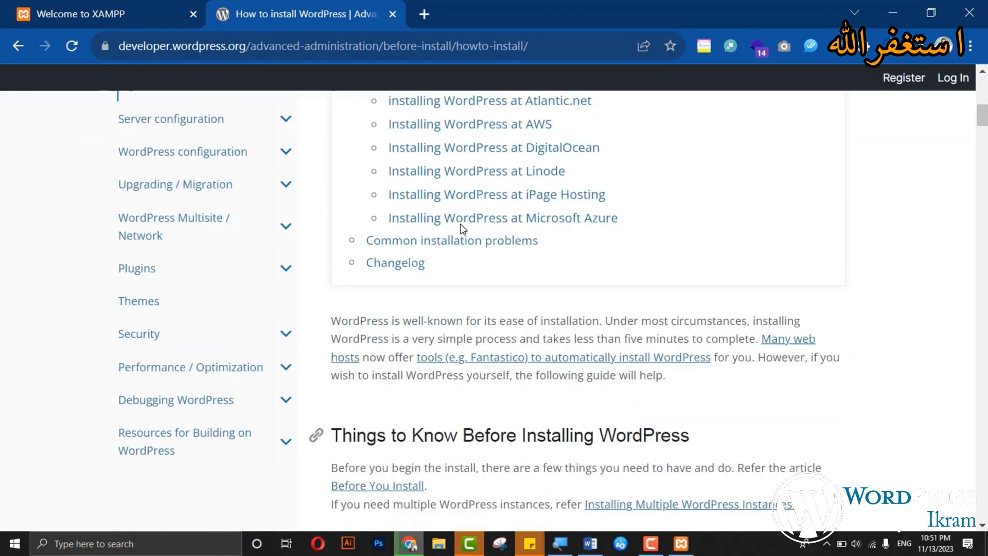
{"action": "scroll", "coordinate": [462, 229], "scroll_direction": "down", "scroll_amount": 15}
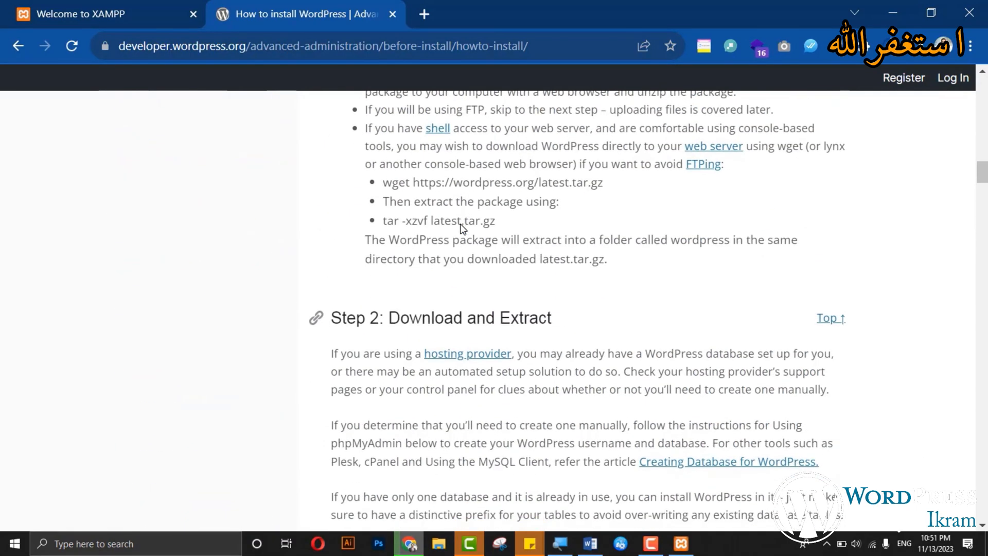
{"action": "scroll", "coordinate": [461, 224], "scroll_direction": "down", "scroll_amount": 8}
{"action": "scroll", "coordinate": [461, 224], "scroll_direction": "down", "scroll_amount": 15}
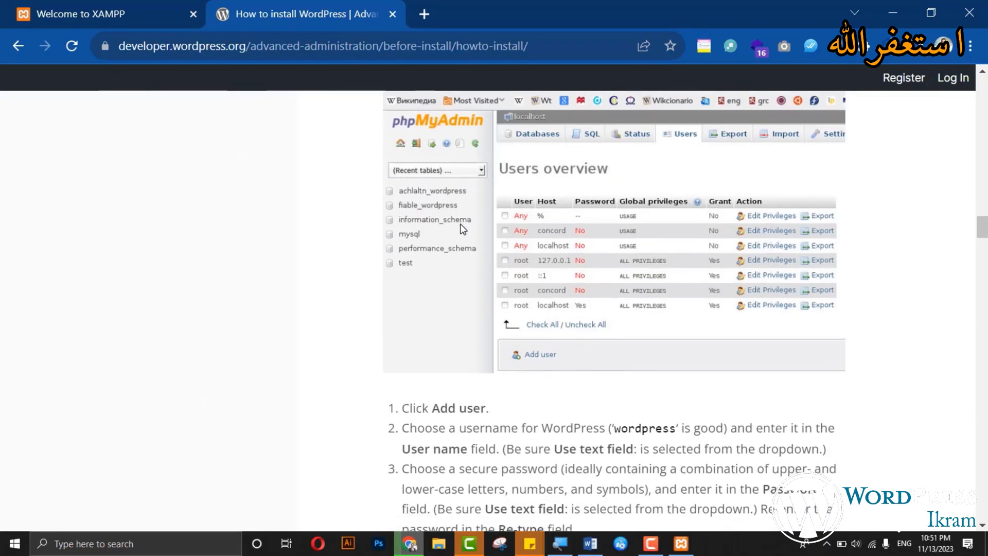
{"action": "scroll", "coordinate": [463, 228], "scroll_direction": "down", "scroll_amount": 20}
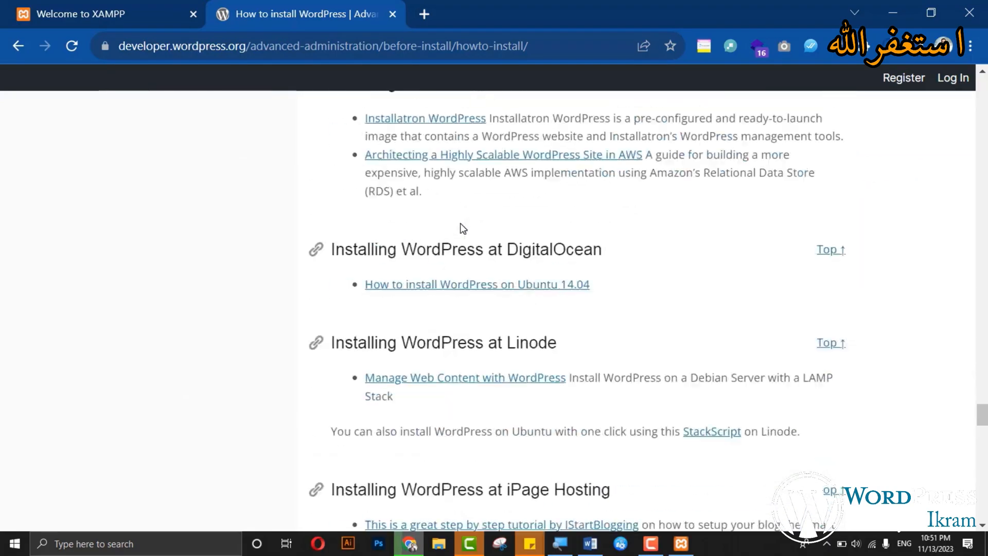
{"action": "scroll", "coordinate": [461, 227], "scroll_direction": "up", "scroll_amount": 20}
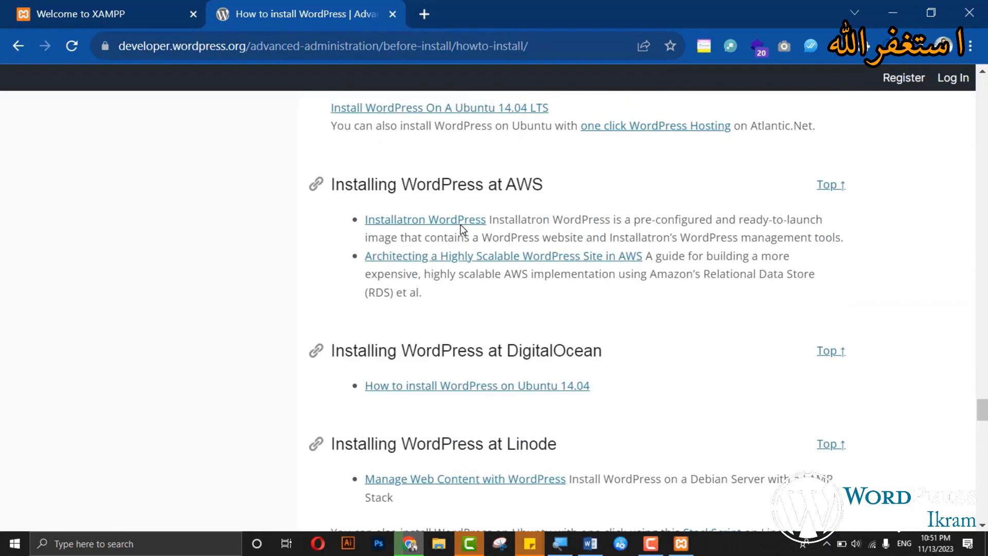
{"action": "scroll", "coordinate": [461, 227], "scroll_direction": "up", "scroll_amount": 20}
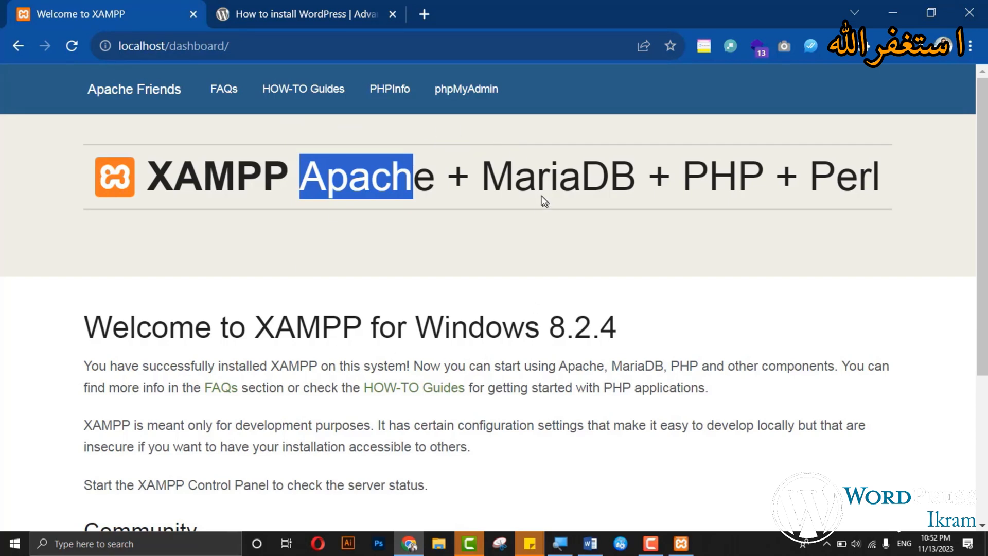
- Open phpMyAdmin from the XAMPP dashboard, create a database named DB_forTutorials, and select it
{"action": "left_click", "coordinate": [478, 186]}
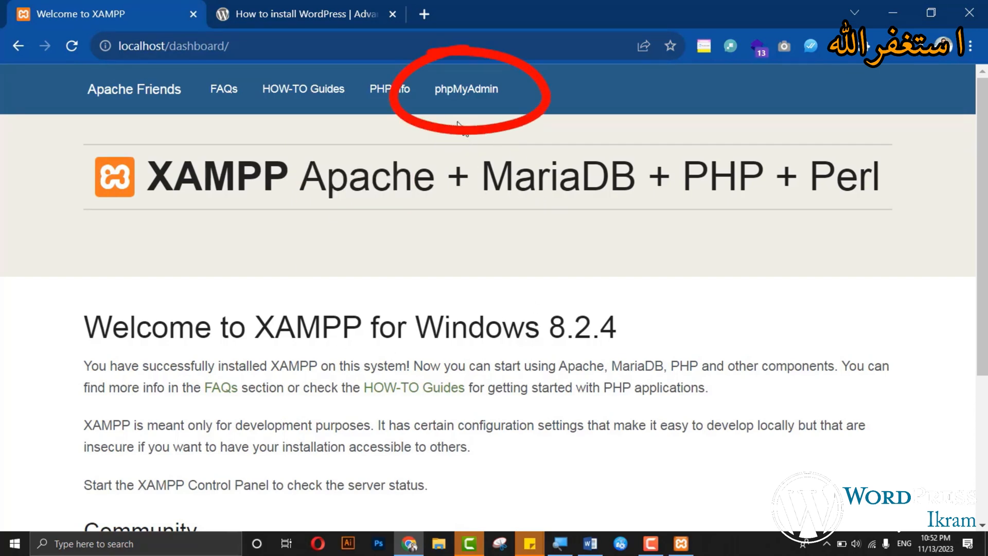
{"action": "left_click", "coordinate": [482, 106]}
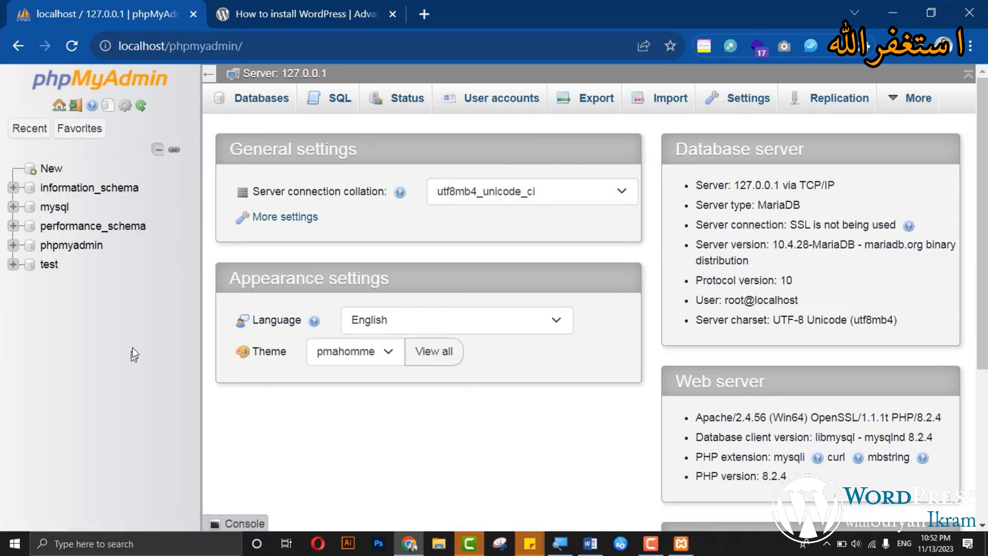
{"action": "left_click", "coordinate": [53, 168]}
{"action": "type", "text": "DB"}
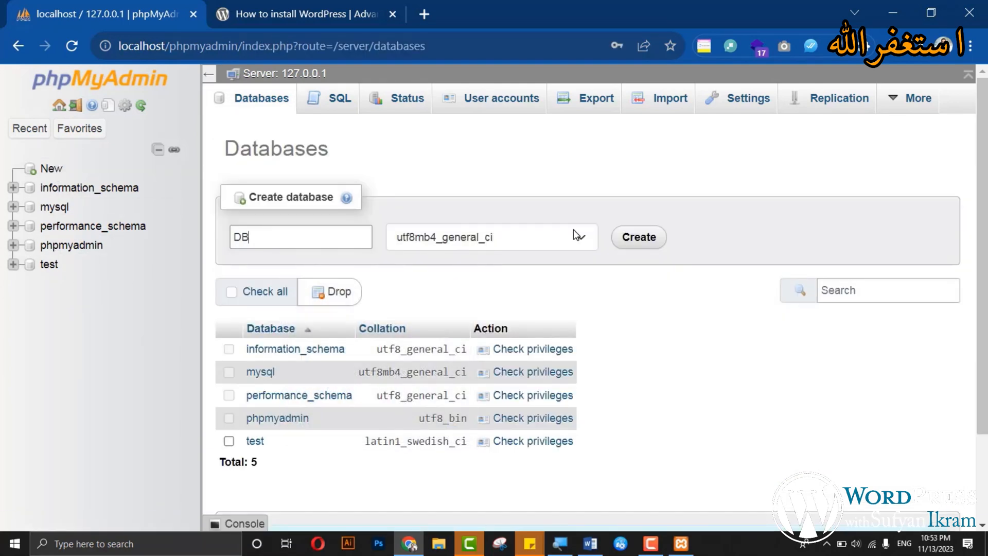
{"action": "type", "text": "_forTutorials"}
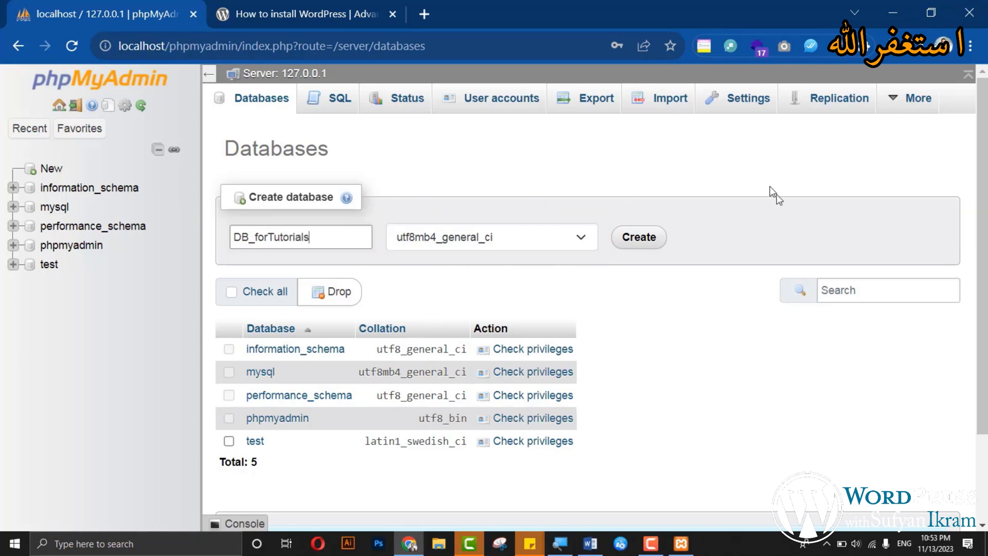
{"action": "left_click", "coordinate": [648, 240]}
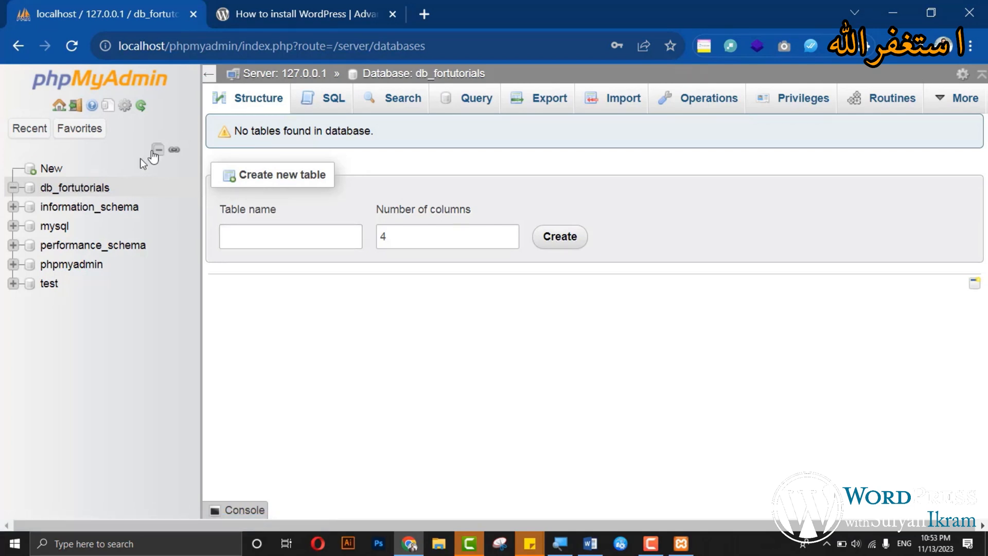
{"action": "left_click", "coordinate": [76, 191]}
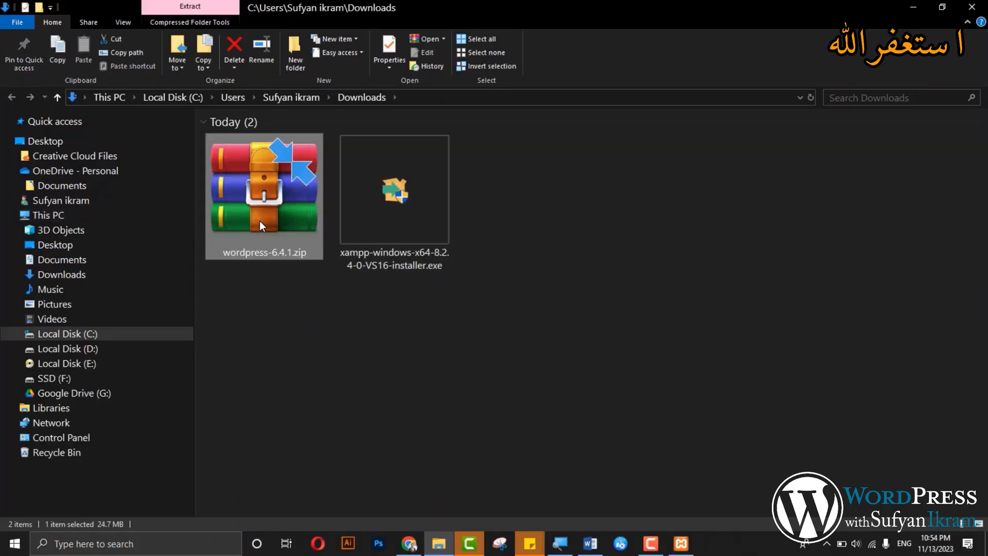
- Switch to the Downloads folder in File Explorer, extract the wordpress folder there from wordpress-6.4.1.zip, and open it
{"action": "right_click", "coordinate": [260, 221]}
{"action": "double_click", "coordinate": [235, 193]}
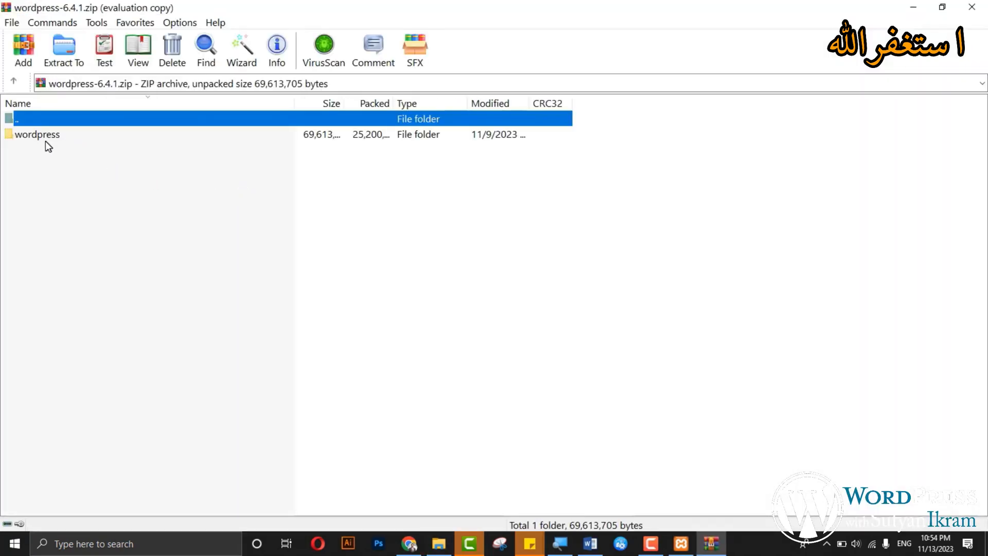
{"action": "left_click", "coordinate": [564, 273]}
{"action": "left_click_drag", "start_coordinate": [612, 8], "coordinate": [609, 183]}
{"action": "left_click_drag", "start_coordinate": [408, 319], "coordinate": [265, 298]}
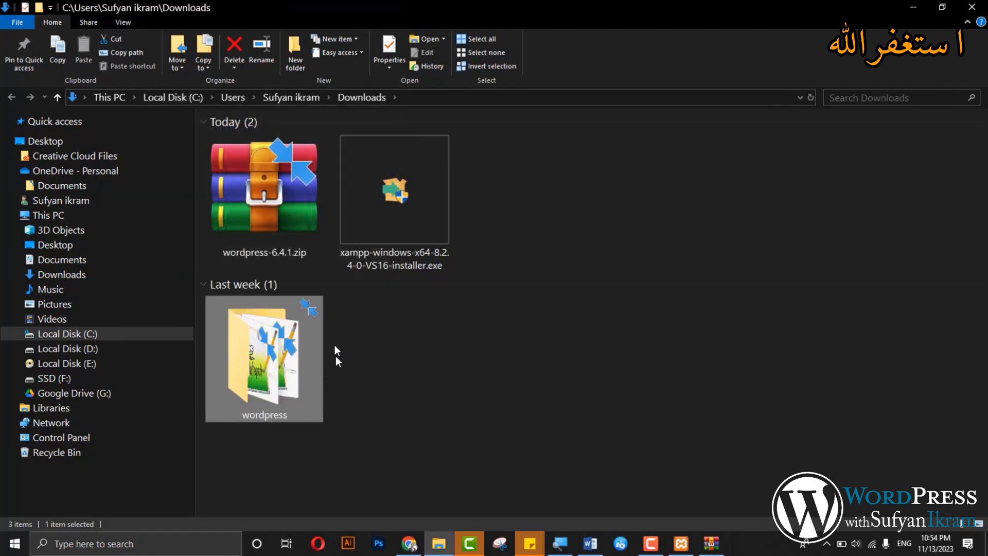
{"action": "double_click", "coordinate": [260, 346]}
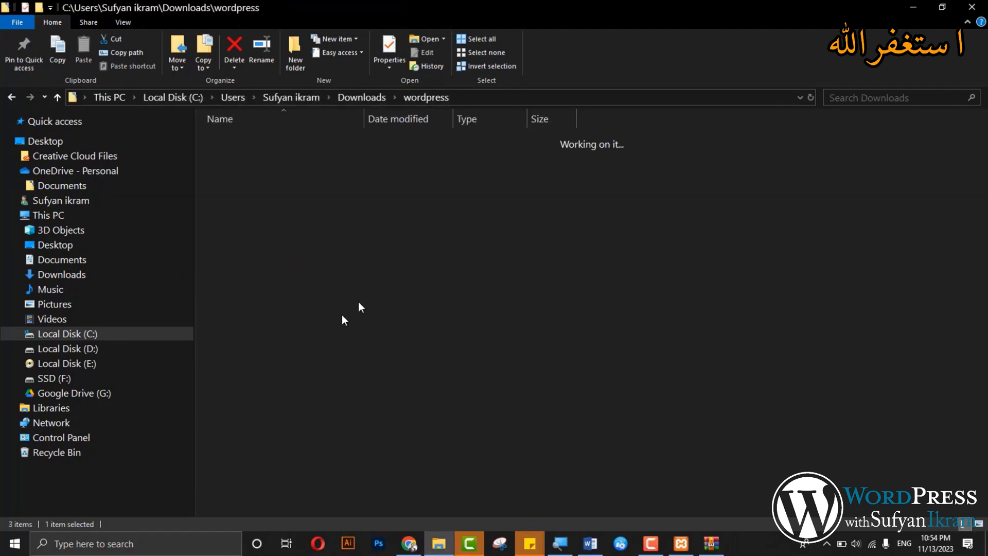
- Copy the extracted wordpress folder from Downloads into the htdocs folder of D:\xampp_setup
{"action": "key", "text": "alt+Left"}
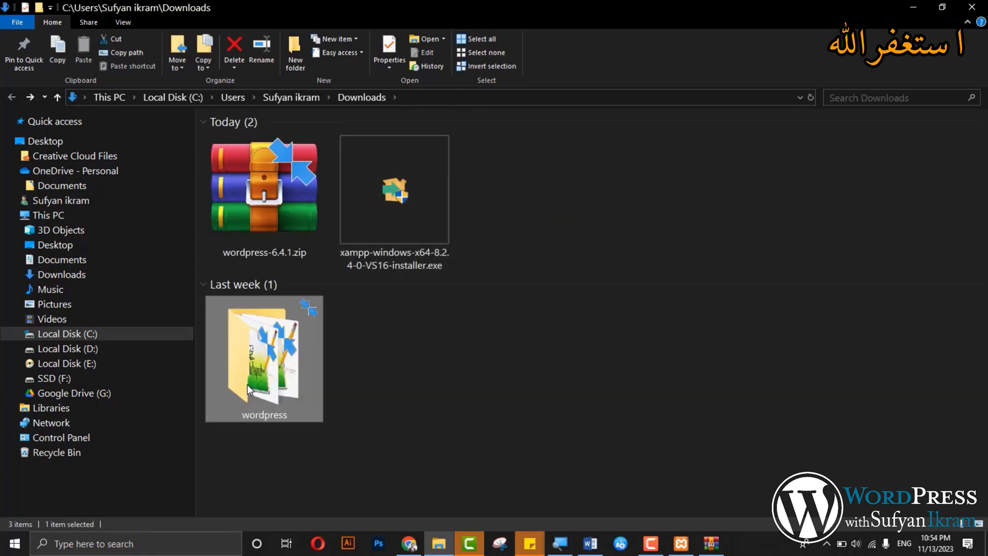
{"action": "left_click", "coordinate": [148, 353]}
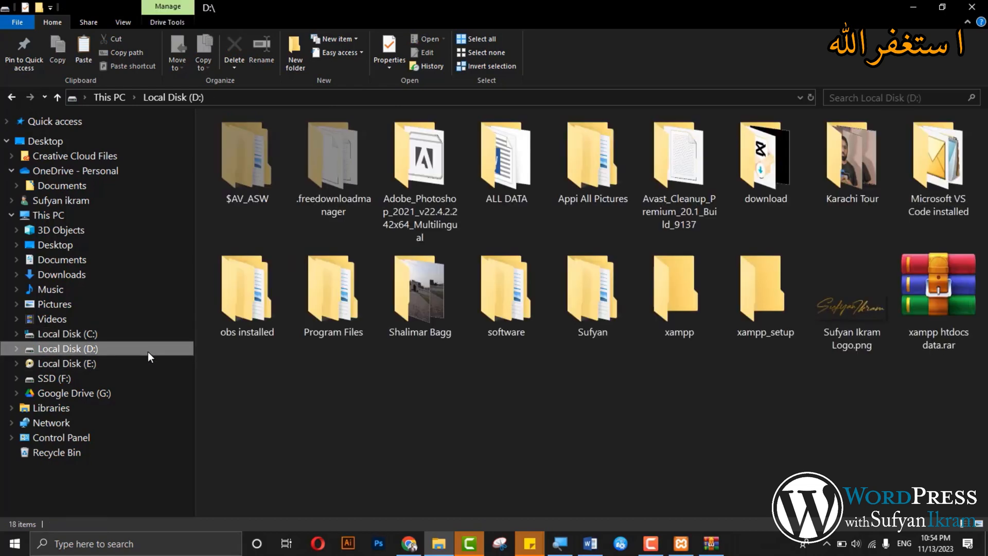
{"action": "left_click", "coordinate": [673, 312]}
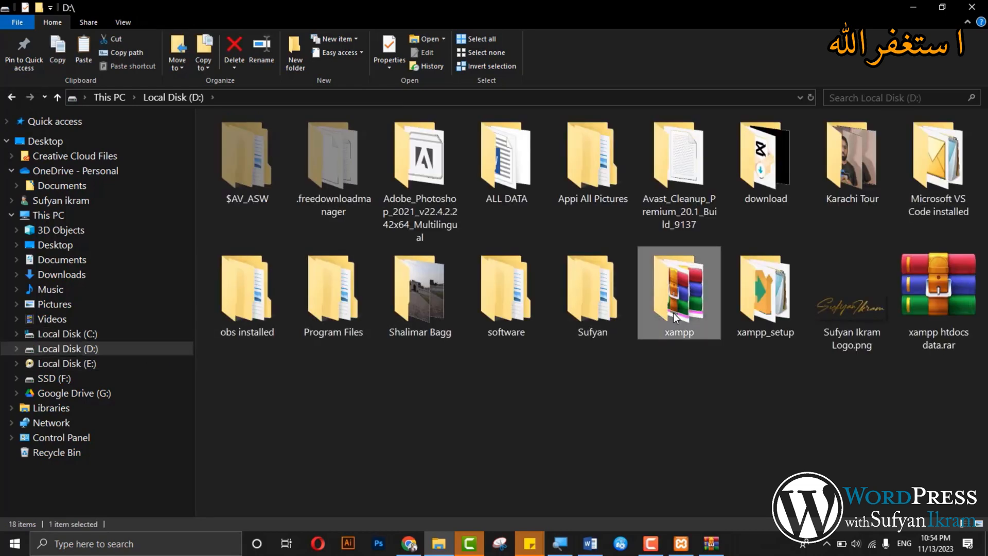
{"action": "left_click", "coordinate": [761, 308]}
{"action": "double_click", "coordinate": [761, 307]}
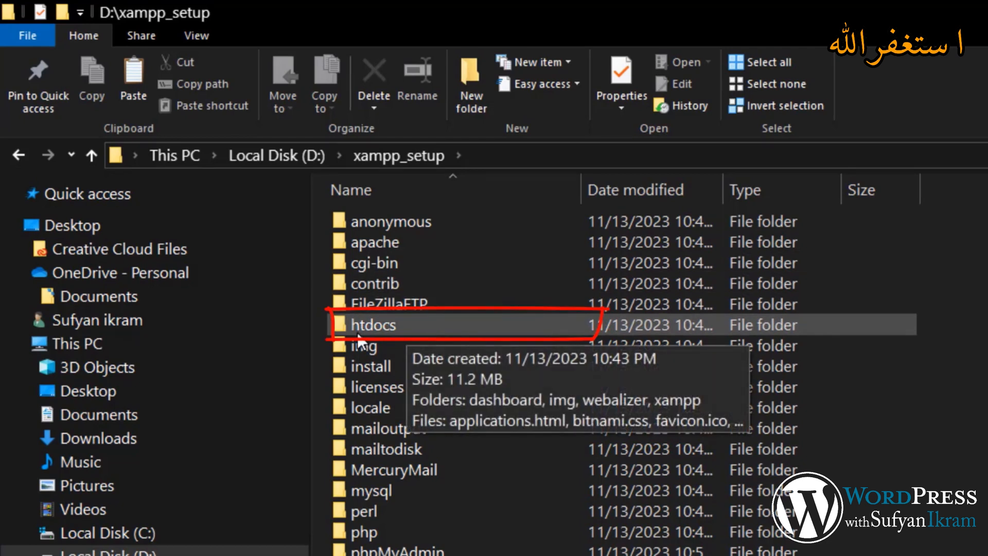
{"action": "double_click", "coordinate": [458, 324]}
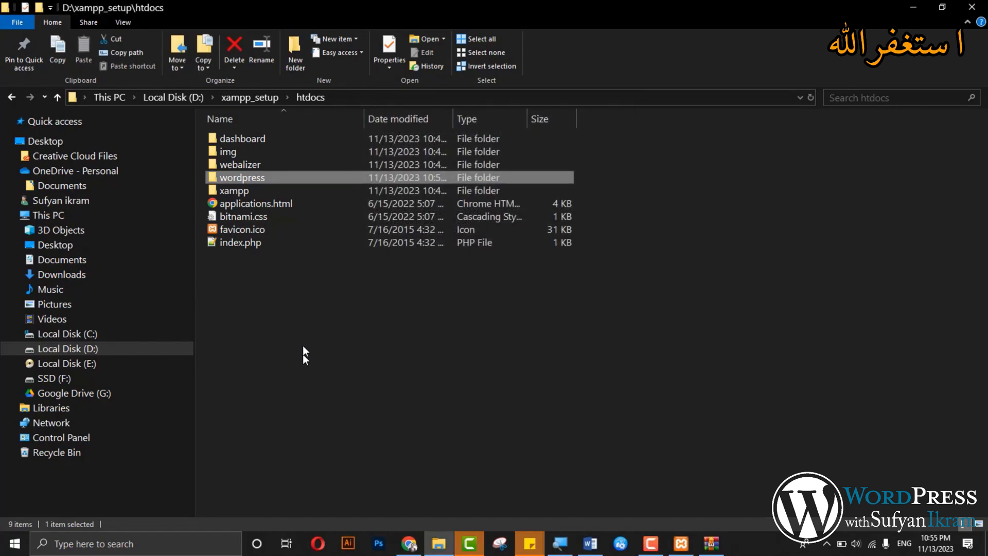
- Rename the wordpress folder in htdocs as WebforTutorials
{"action": "left_click", "coordinate": [292, 326]}
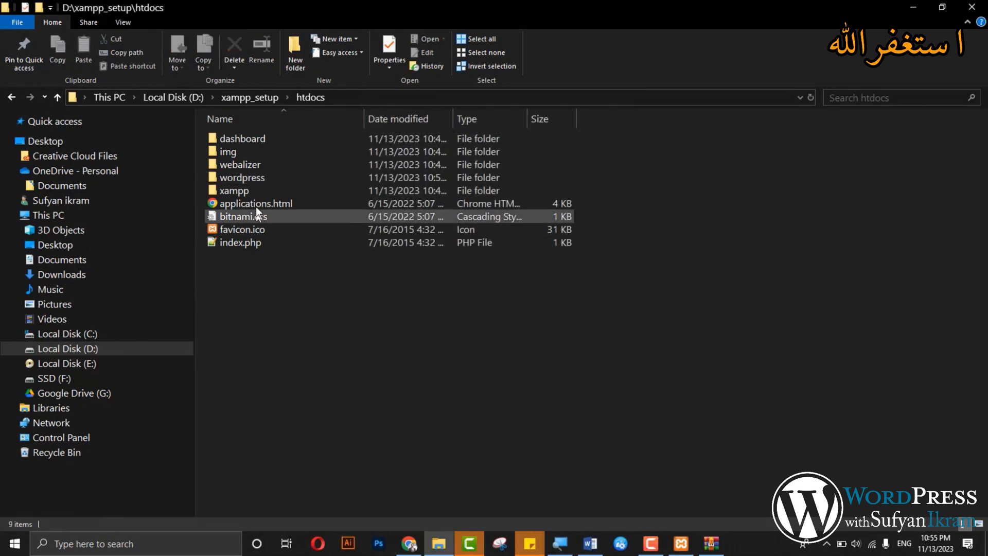
{"action": "left_click", "coordinate": [255, 176]}
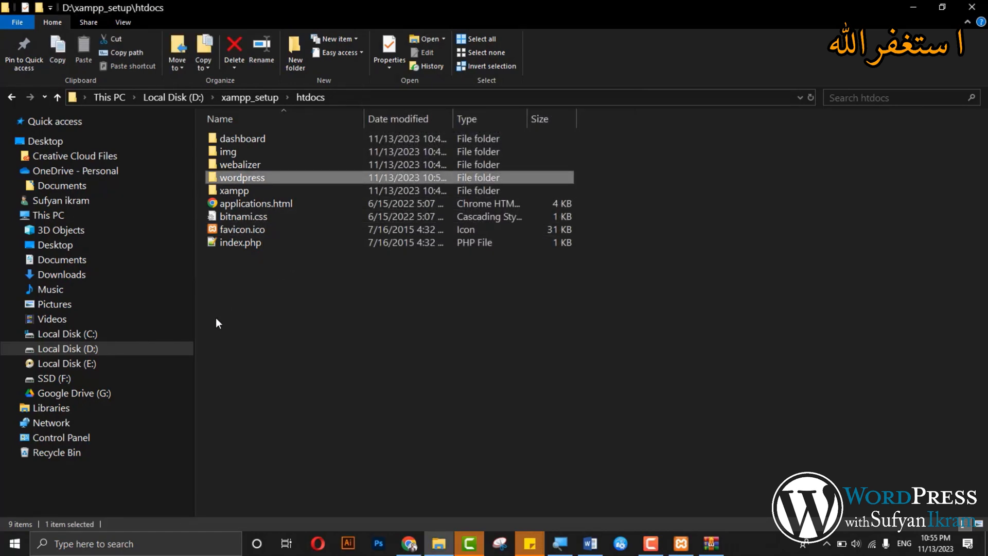
{"action": "right_click", "coordinate": [220, 174]}
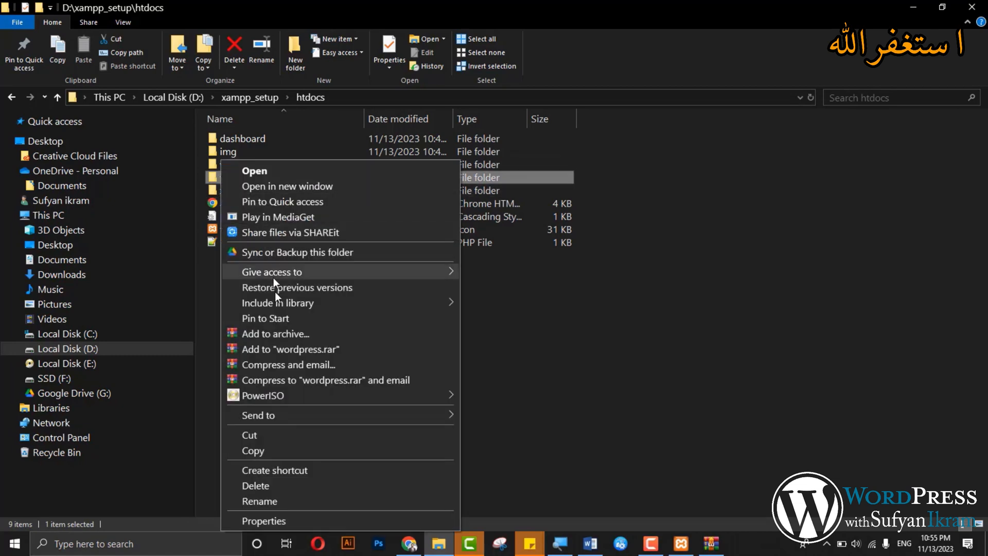
{"action": "left_click", "coordinate": [276, 496]}
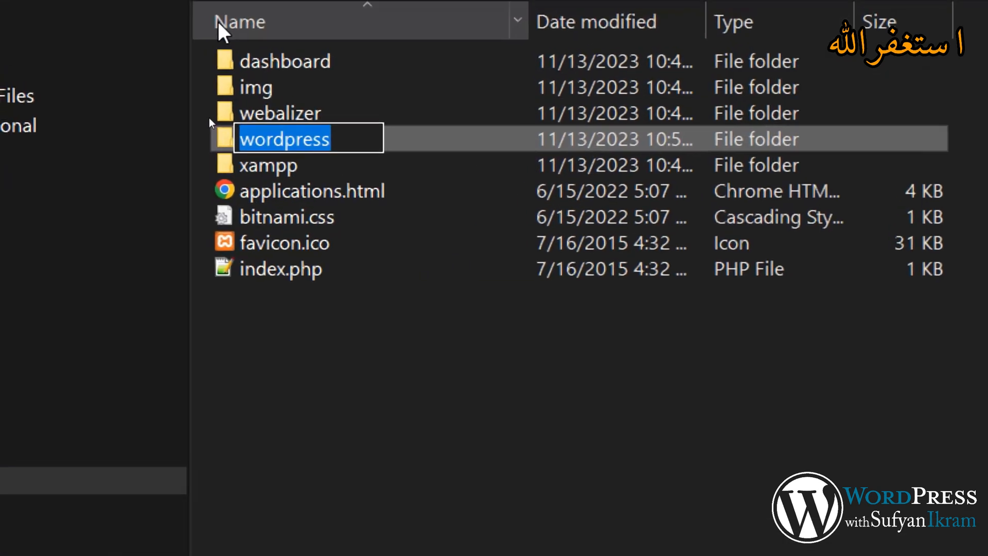
{"action": "key", "text": "BackSpace"}
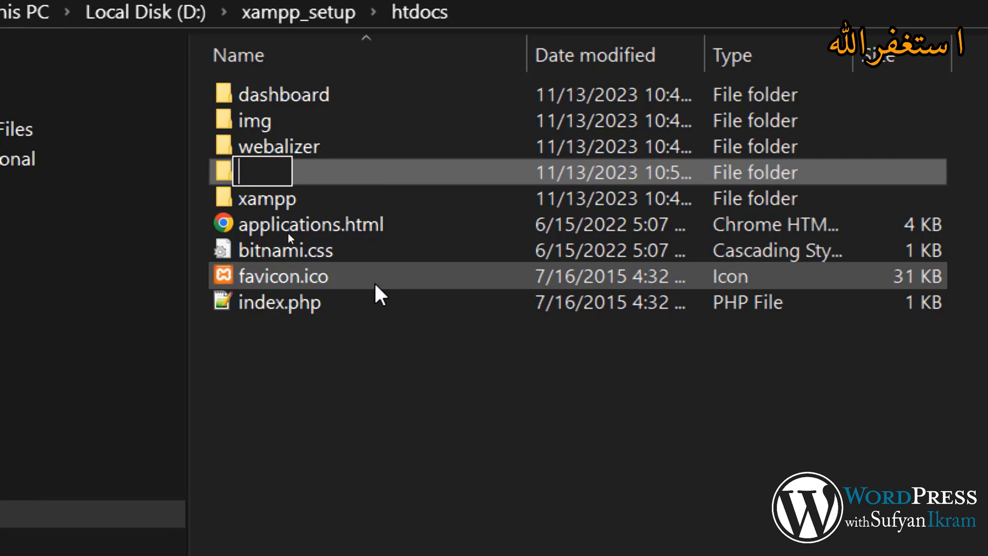
{"action": "type", "text": "Web"}
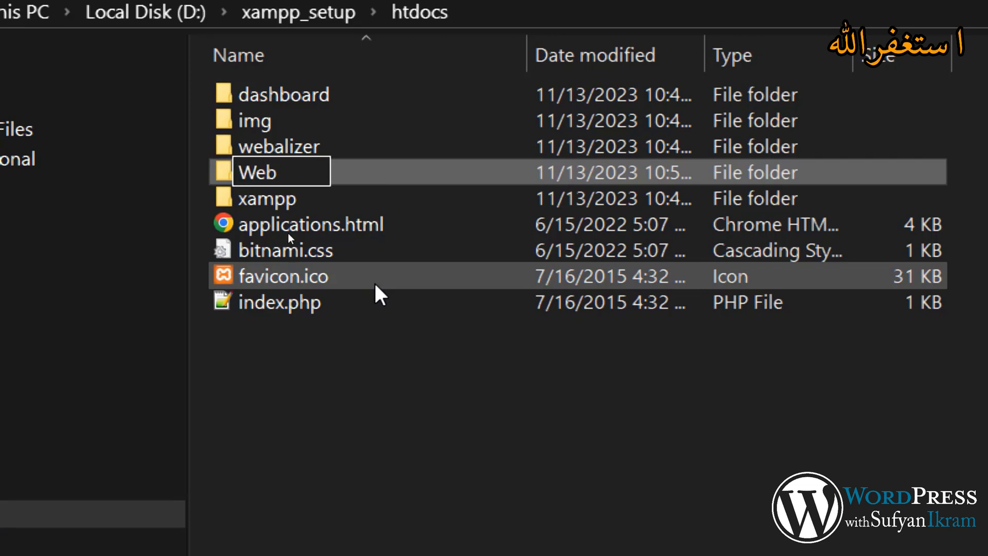
{"action": "type", "text": "For"}
{"action": "key", "text": "BackSpace"}
{"action": "key", "text": "BackSpace"}
{"action": "key", "text": "BackSpace"}
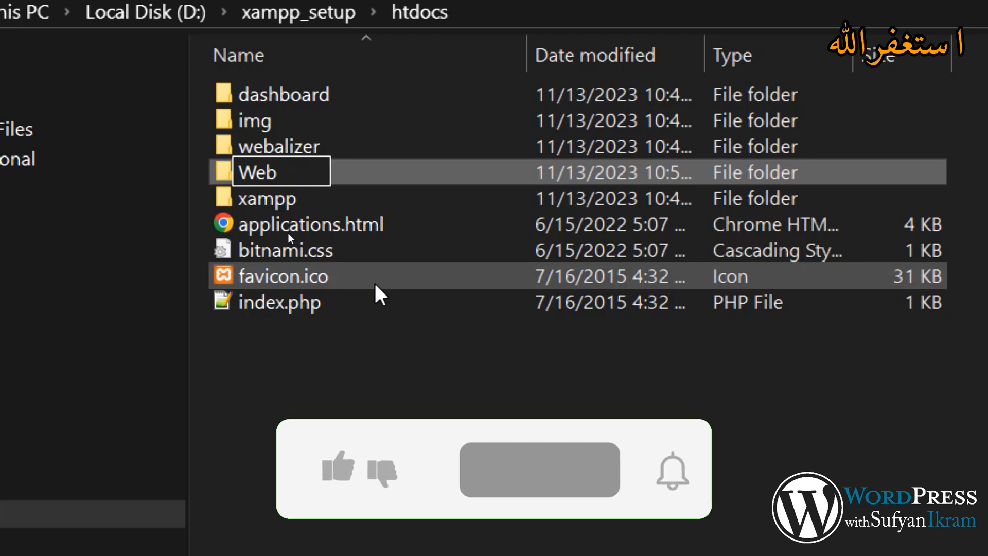
{"action": "type", "text": "forTuto"}
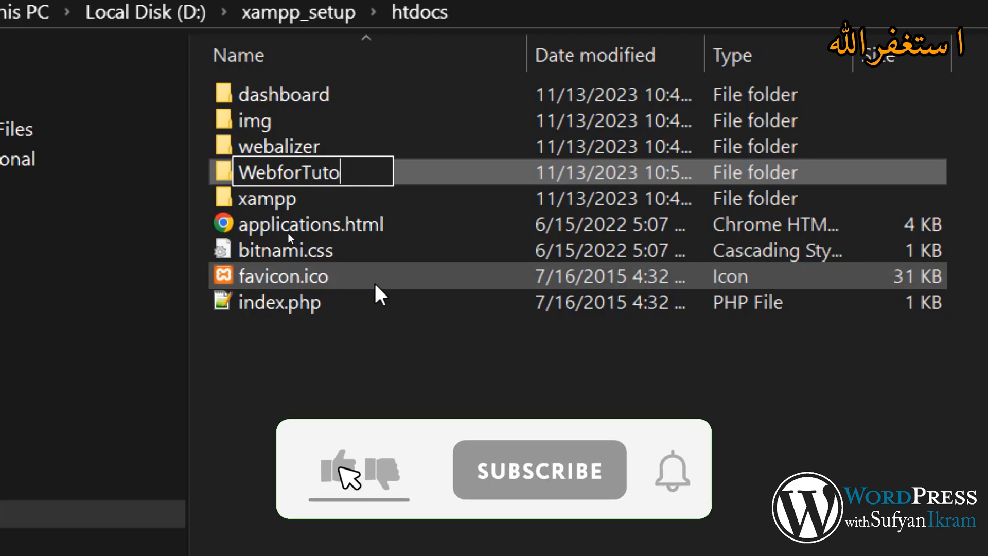
{"action": "type", "text": "rials"}
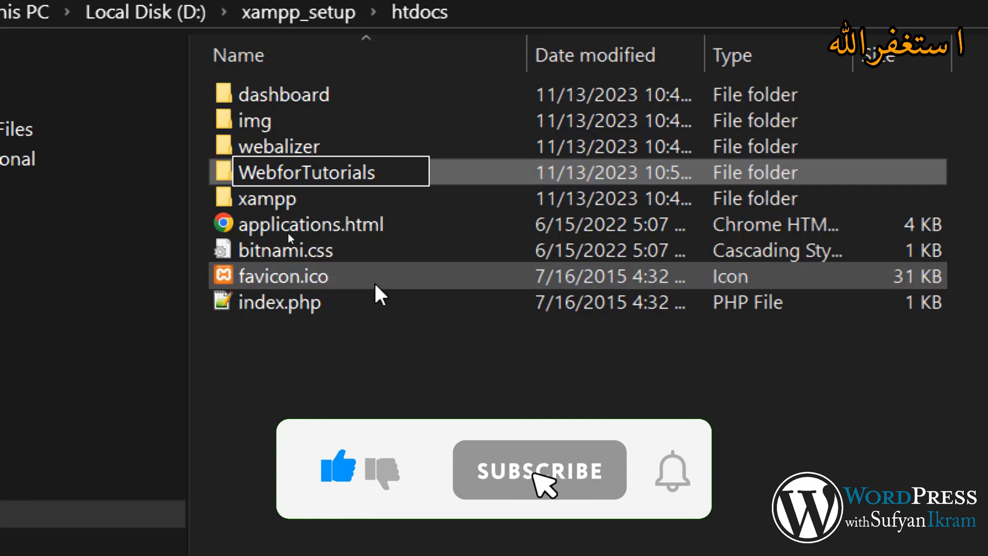
{"action": "key", "text": "ctrl+a"}
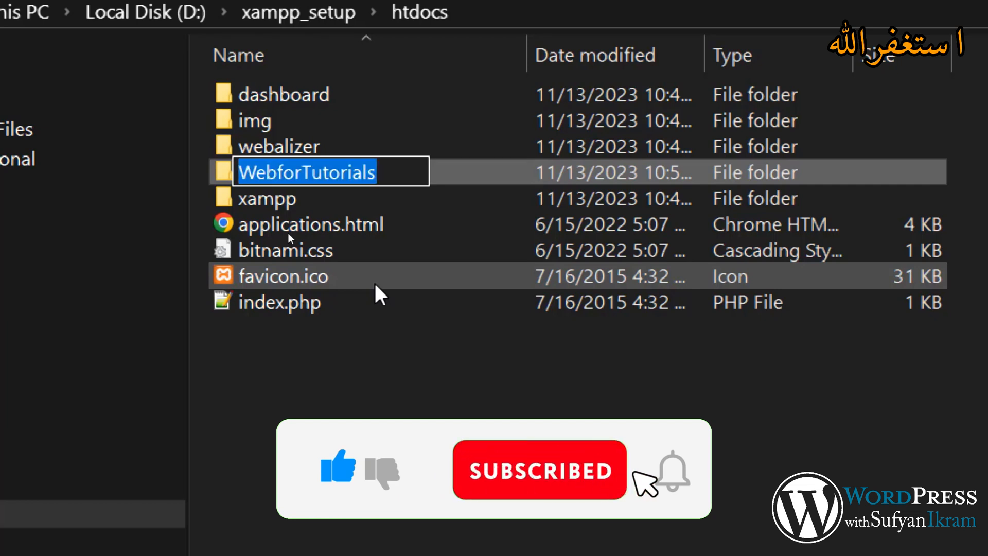
{"action": "key", "text": "Right"}
{"action": "key", "text": "Return"}
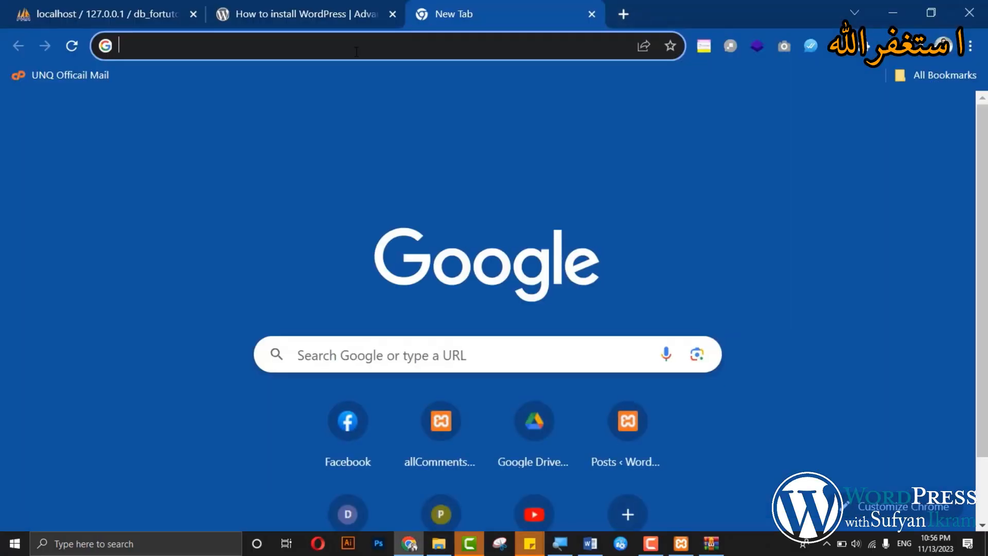
- Switch to Chrome and open localhost/WebforTutorials in a new tab to start the WordPress setup
{"action": "type", "text": "loc"}
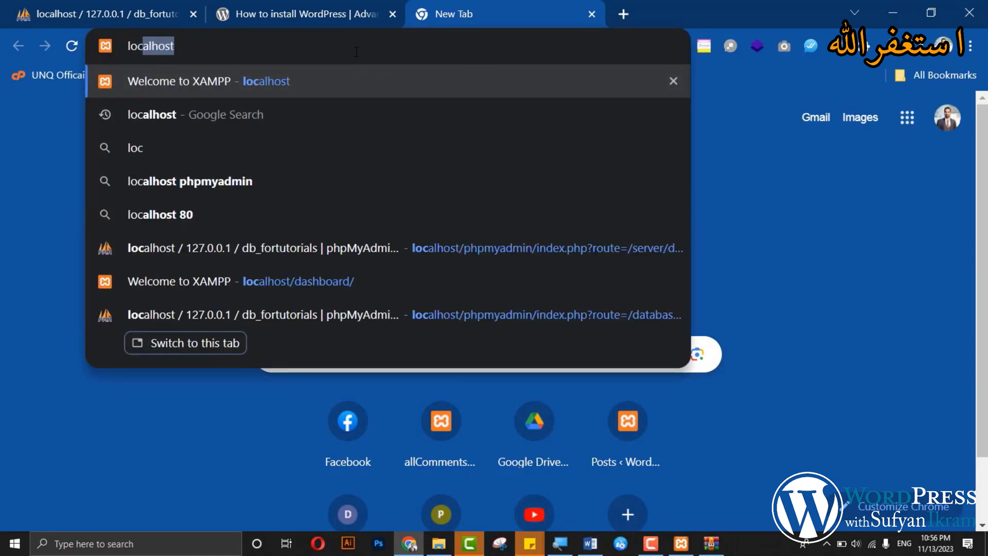
{"action": "type", "text": "alhost/"}
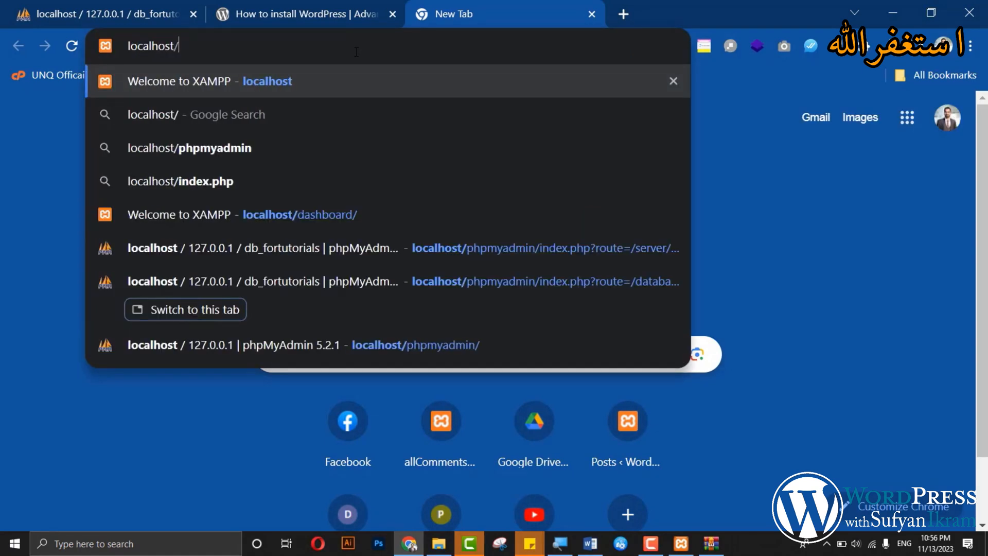
{"action": "type", "text": "WebforTutorials"}
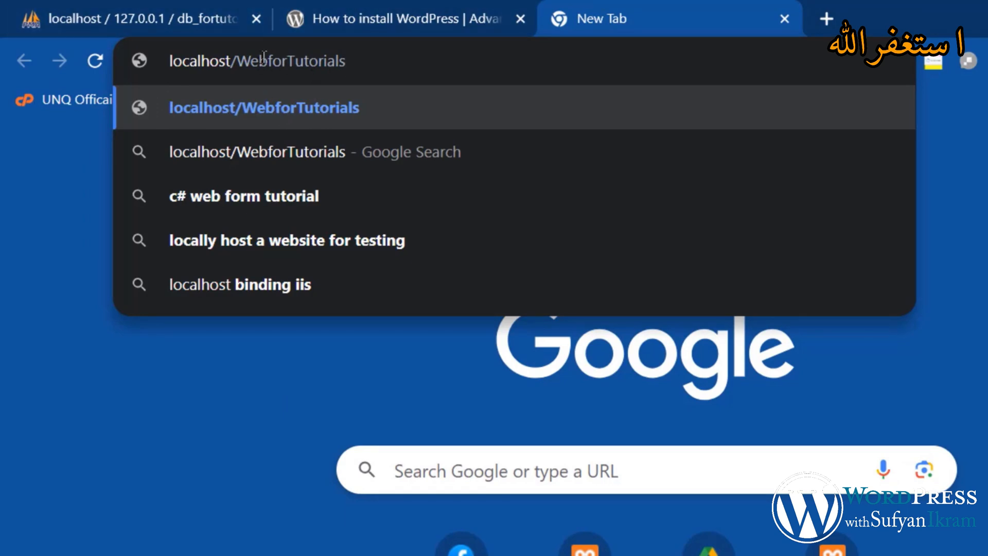
{"action": "key", "text": "Return"}
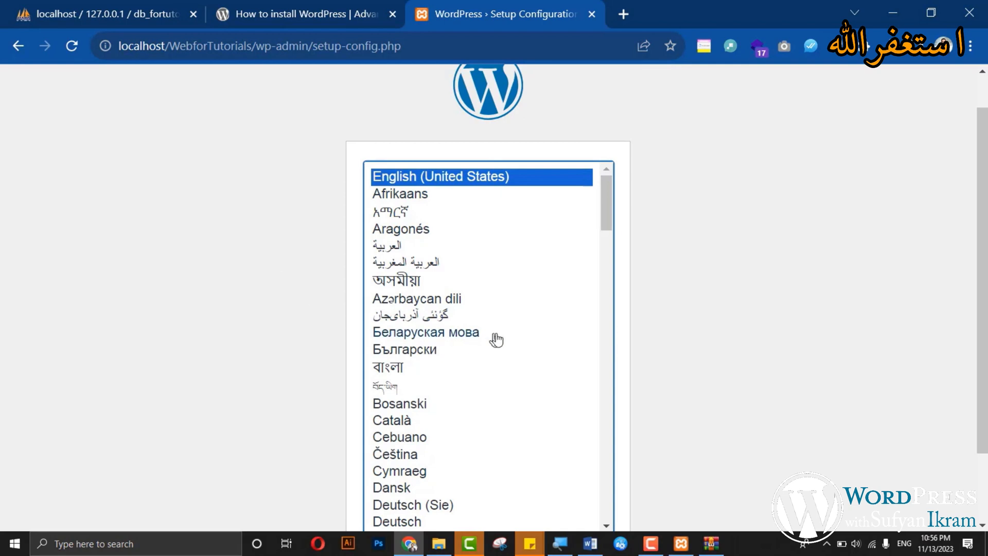
- Continue the WordPress setup with English (United States) as the installation language
{"action": "scroll", "coordinate": [503, 340], "scroll_direction": "down", "scroll_amount": 1}
{"action": "scroll", "coordinate": [481, 302], "scroll_direction": "up", "scroll_amount": 1}
{"action": "scroll", "coordinate": [282, 326], "scroll_direction": "down", "scroll_amount": 2}
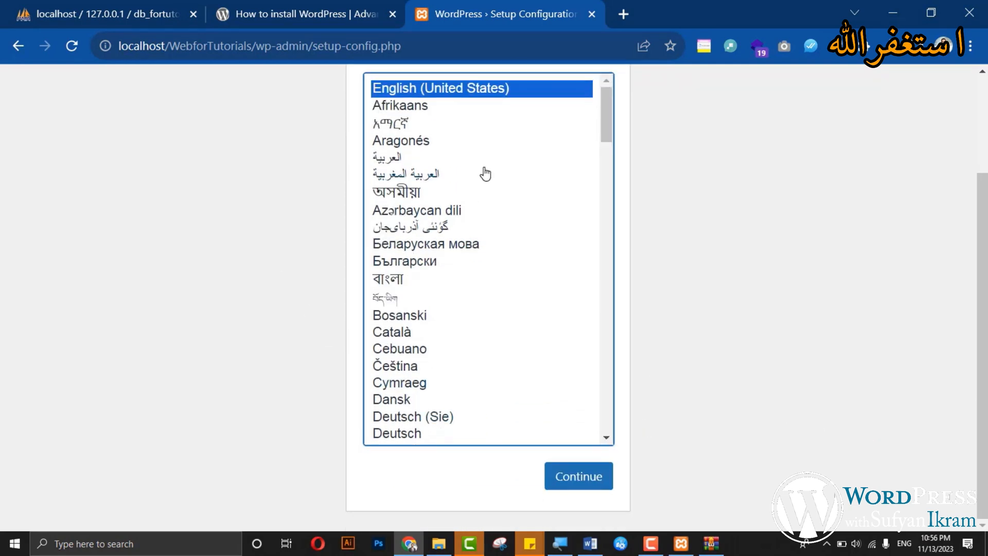
{"action": "left_click", "coordinate": [591, 474]}
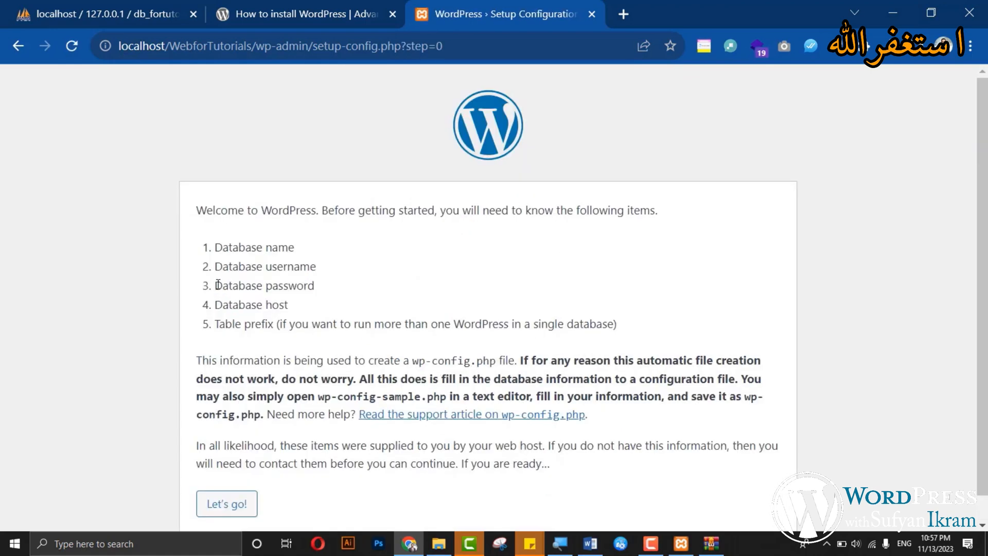
- Review the list of required database details on the welcome page and proceed to the database connection form
{"action": "scroll", "coordinate": [218, 285], "scroll_direction": "down", "scroll_amount": 1}
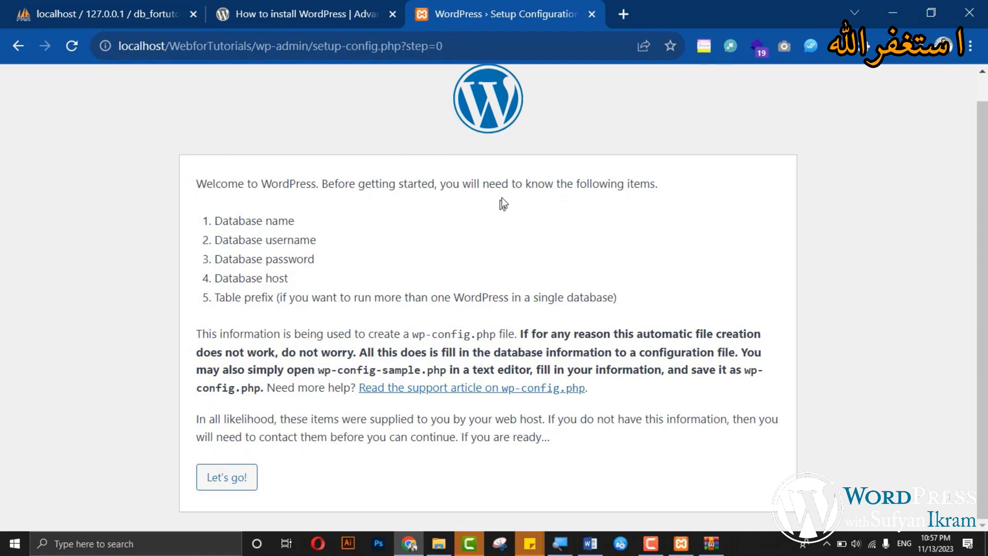
{"action": "triple_click", "coordinate": [509, 184]}
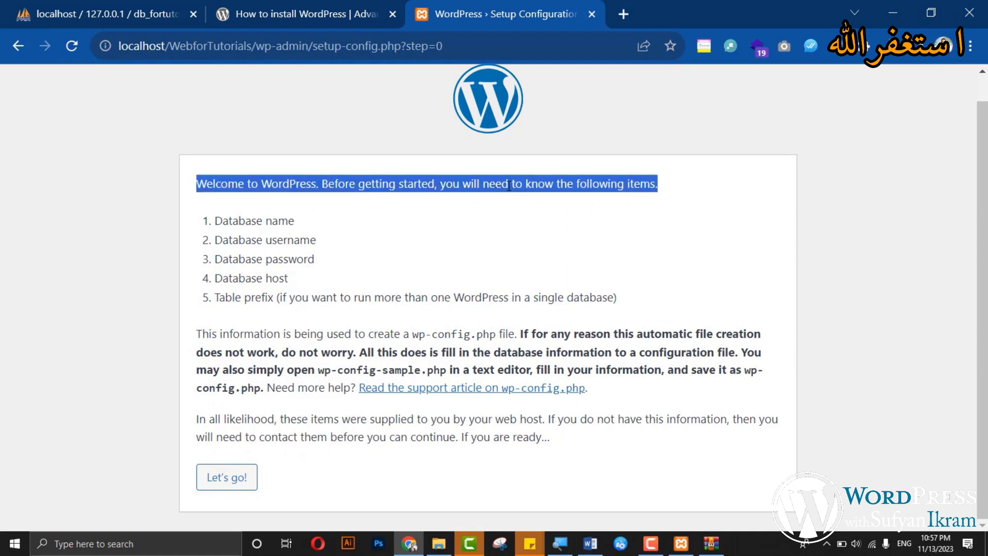
{"action": "left_click", "coordinate": [432, 284]}
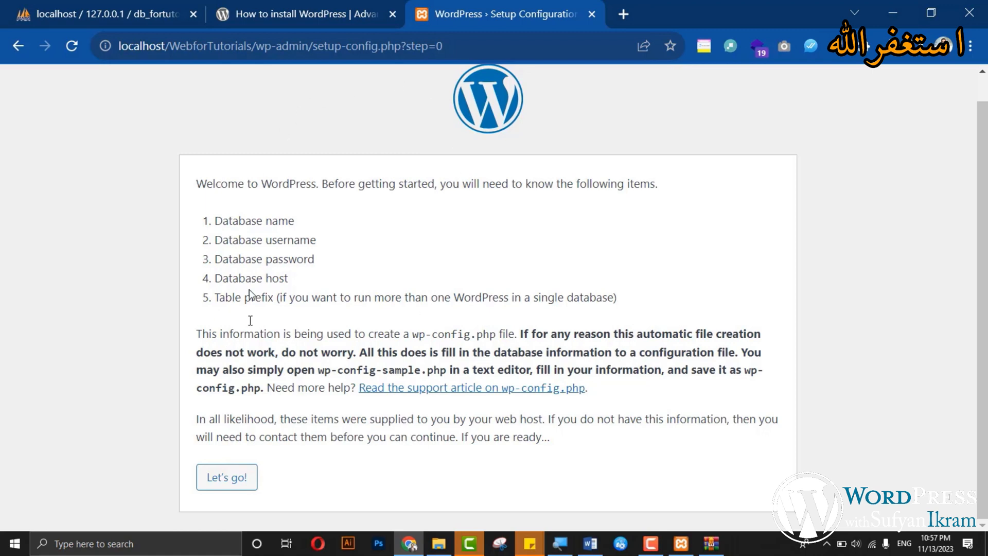
{"action": "left_click", "coordinate": [240, 486]}
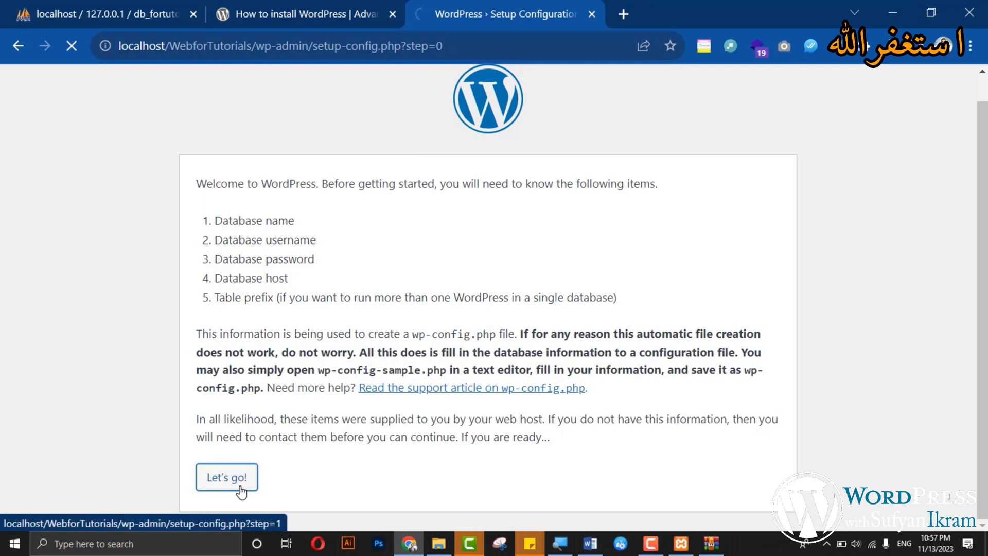
- Copy the name of the tutorial database from phpMyAdmin and enter db_fortutorials as the Database Name in the WordPress setup form
{"action": "left_click", "coordinate": [110, 15]}
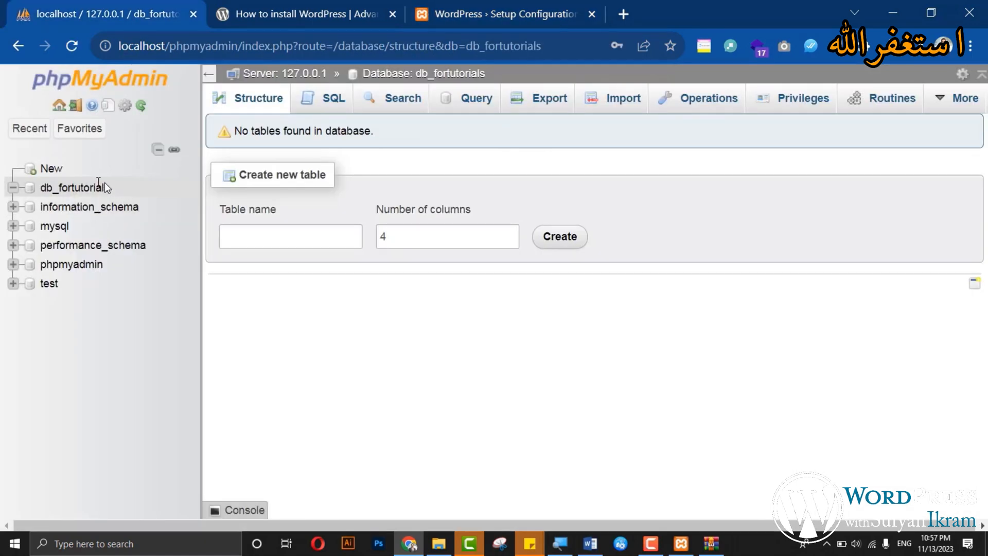
{"action": "left_click_drag", "start_coordinate": [105, 187], "coordinate": [45, 187]}
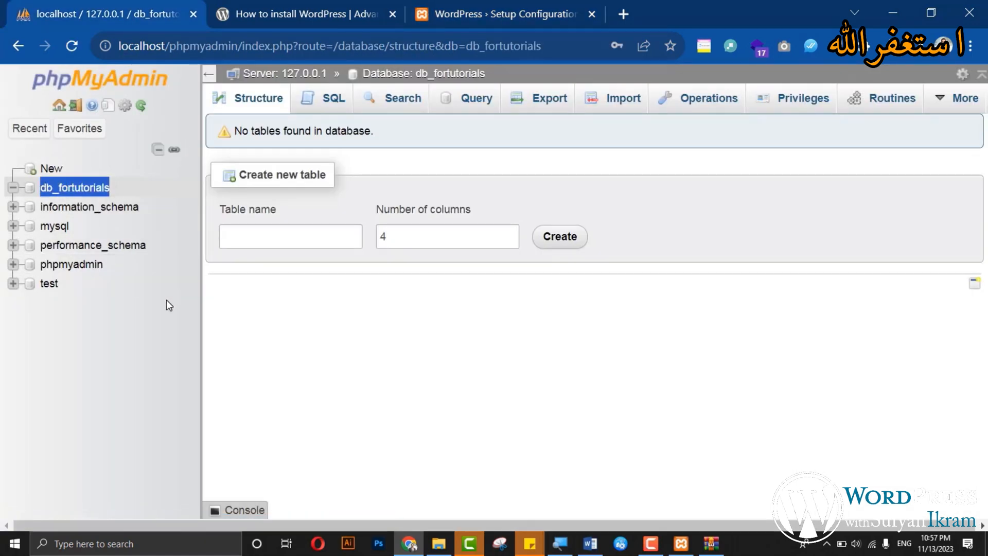
{"action": "left_click", "coordinate": [502, 8]}
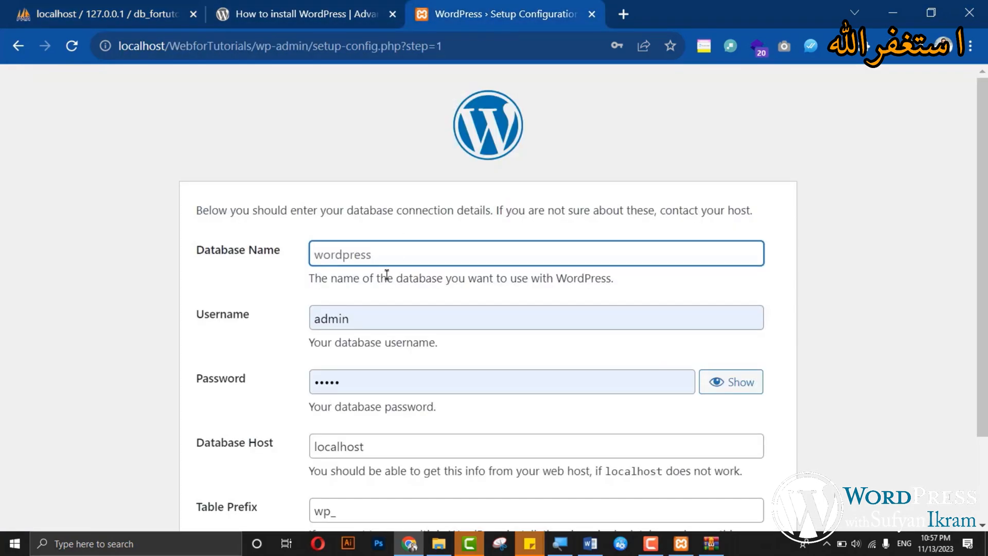
{"action": "type", "text": "db_fortutorials"}
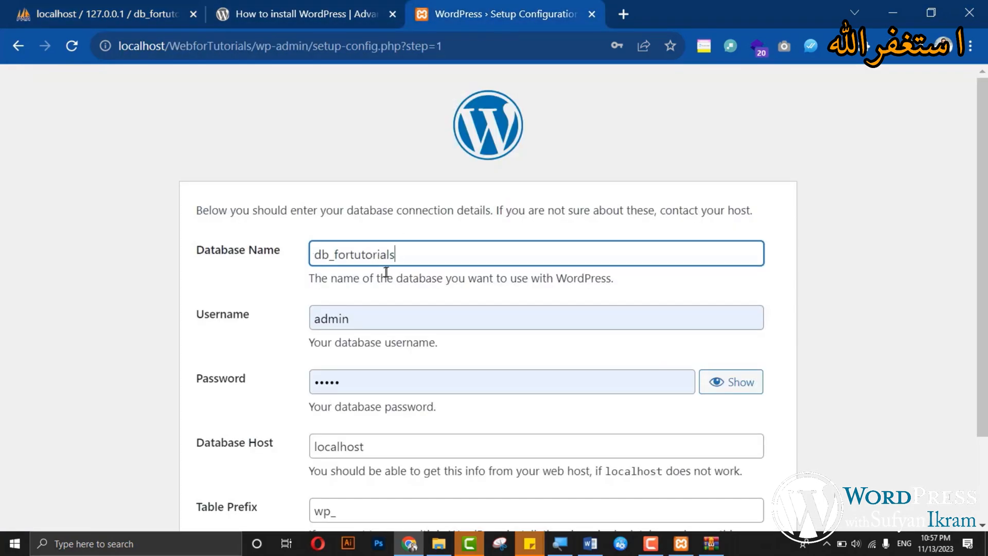
- Replace the prefilled database username with root and clear the database password field, leaving it empty
{"action": "left_click", "coordinate": [358, 325]}
{"action": "left_click_drag", "start_coordinate": [358, 324], "coordinate": [312, 322]}
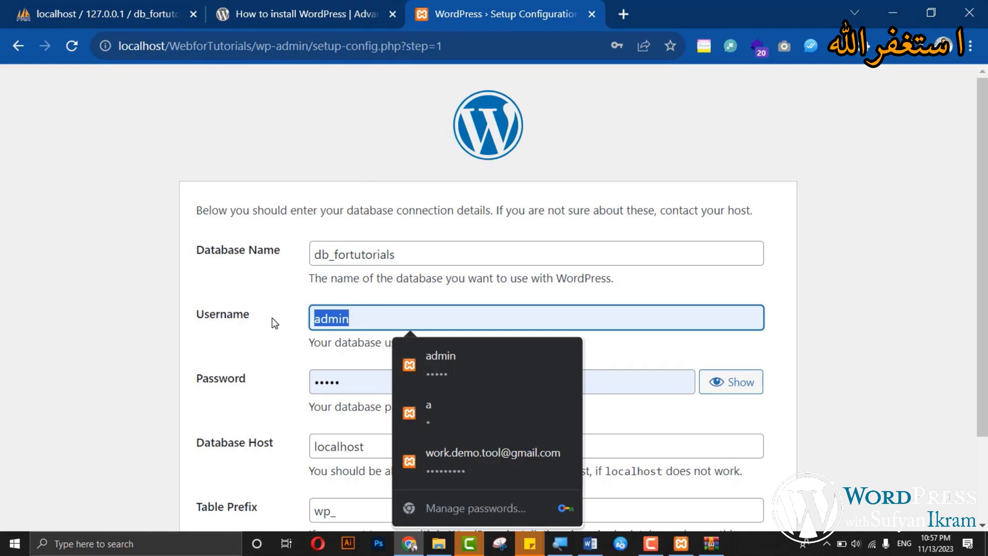
{"action": "key", "text": "BackSpace"}
{"action": "left_click_drag", "start_coordinate": [353, 382], "coordinate": [242, 381]}
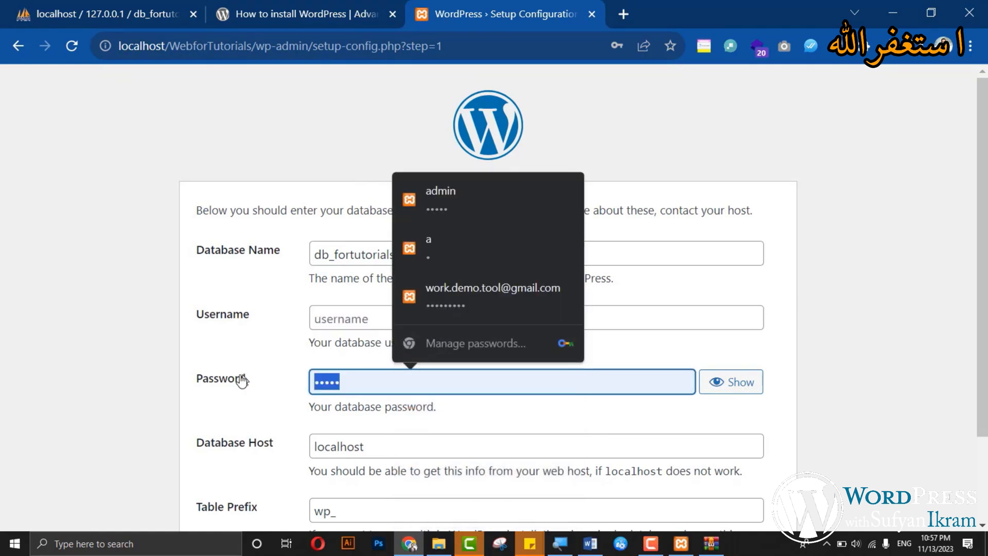
{"action": "key", "text": "BackSpace"}
{"action": "scroll", "coordinate": [239, 380], "scroll_direction": "down", "scroll_amount": 3}
{"action": "left_click", "coordinate": [360, 211]}
{"action": "type", "text": "root"}
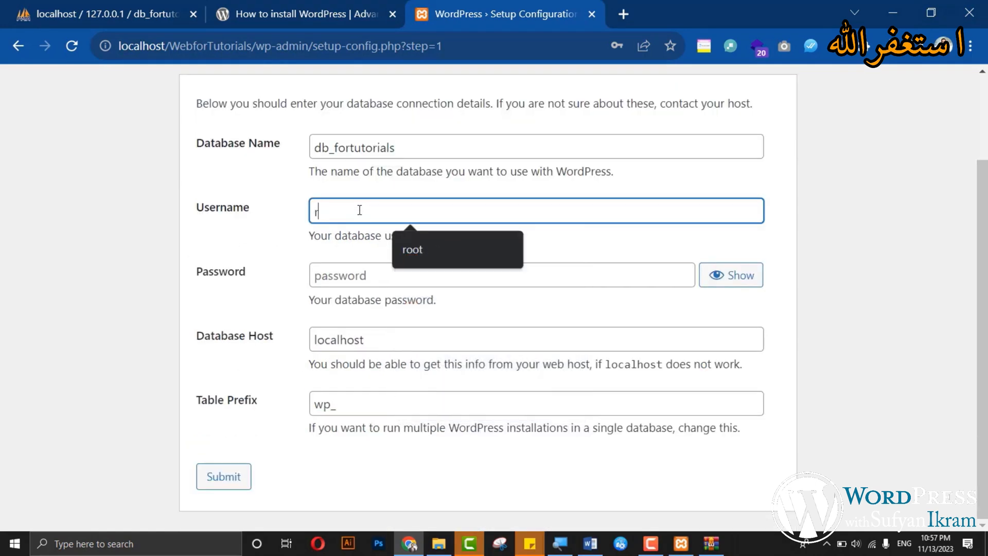
{"action": "left_click", "coordinate": [352, 277]}
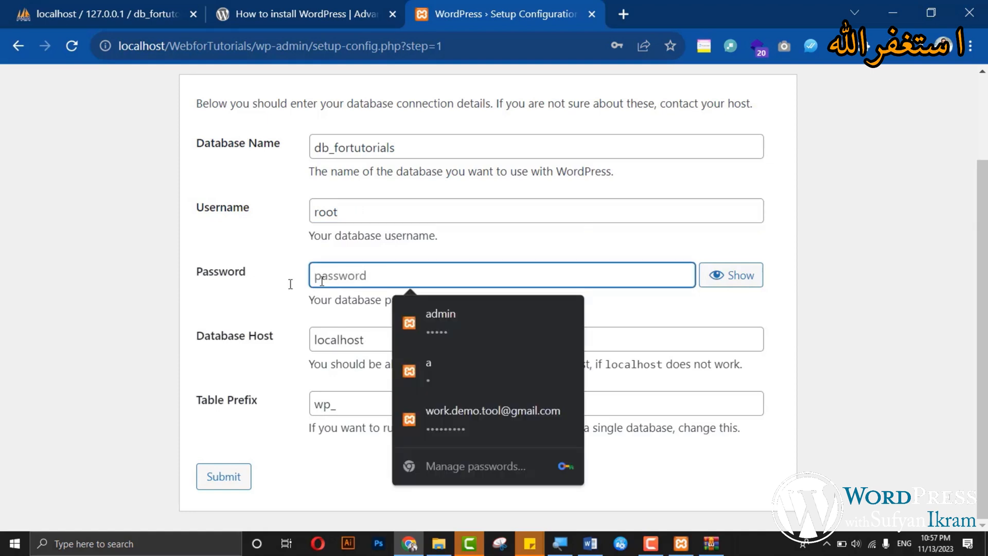
{"action": "left_click", "coordinate": [237, 317]}
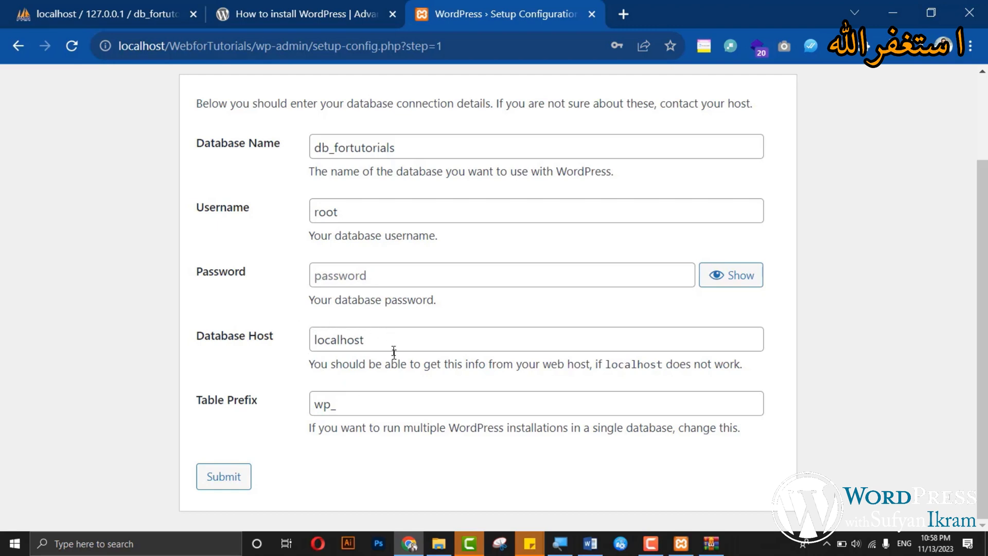
- Submit the database connection details and check the tables of db_fortutorials in phpMyAdmin before returning to the WordPress setup
{"action": "left_click", "coordinate": [228, 475]}
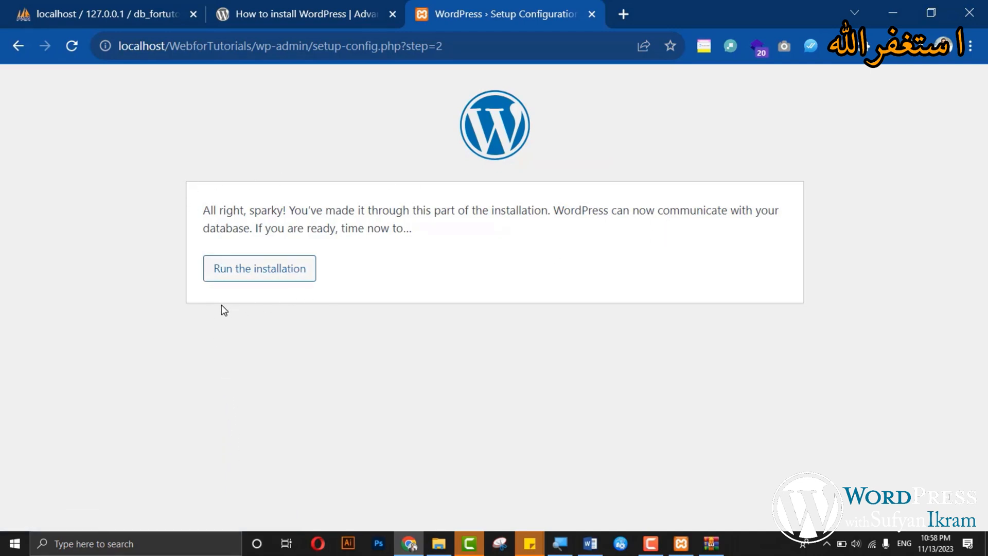
{"action": "left_click", "coordinate": [111, 11]}
{"action": "left_click", "coordinate": [64, 189]}
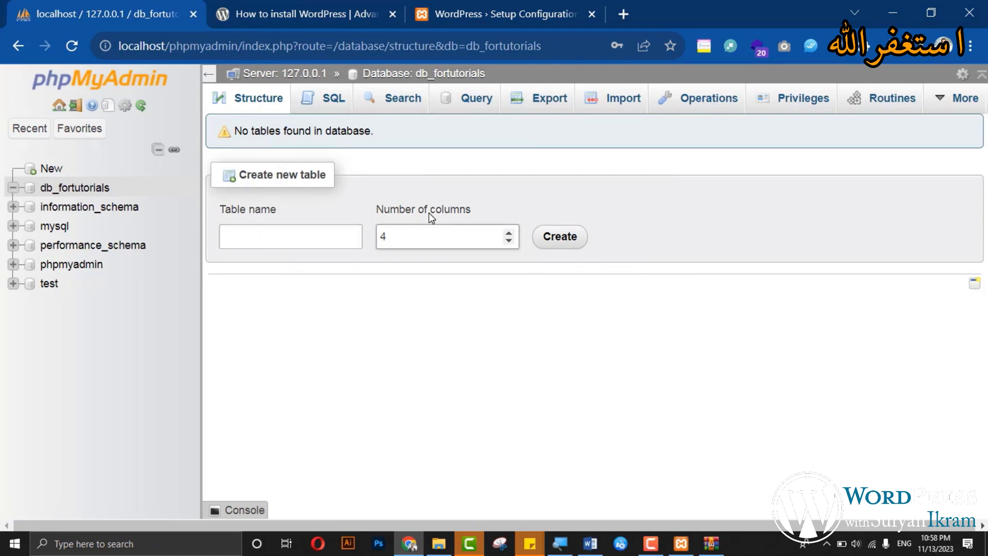
{"action": "left_click", "coordinate": [504, 14]}
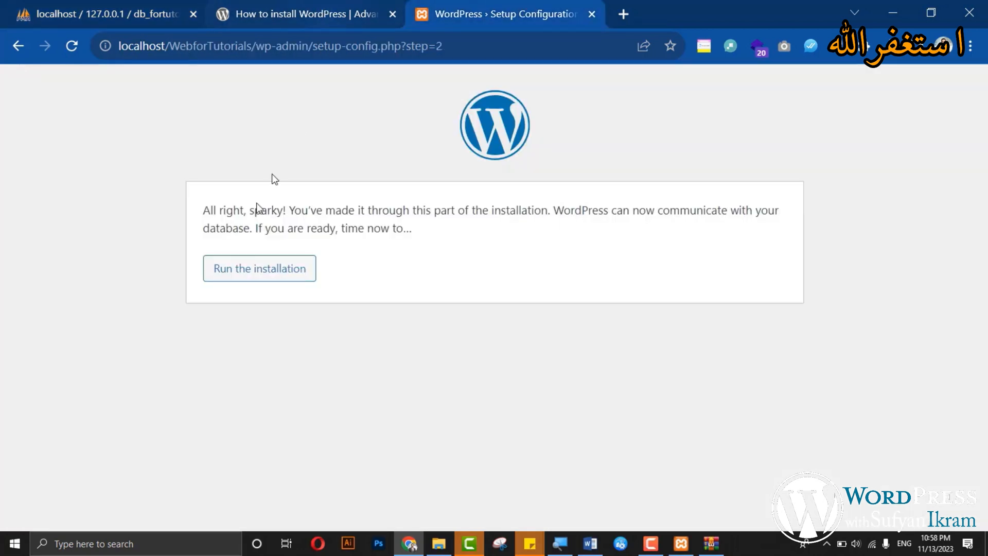
- Run the WordPress installation and enter the site title, "Computer Science With" followed by the site owner's full name
{"action": "left_click", "coordinate": [258, 279]}
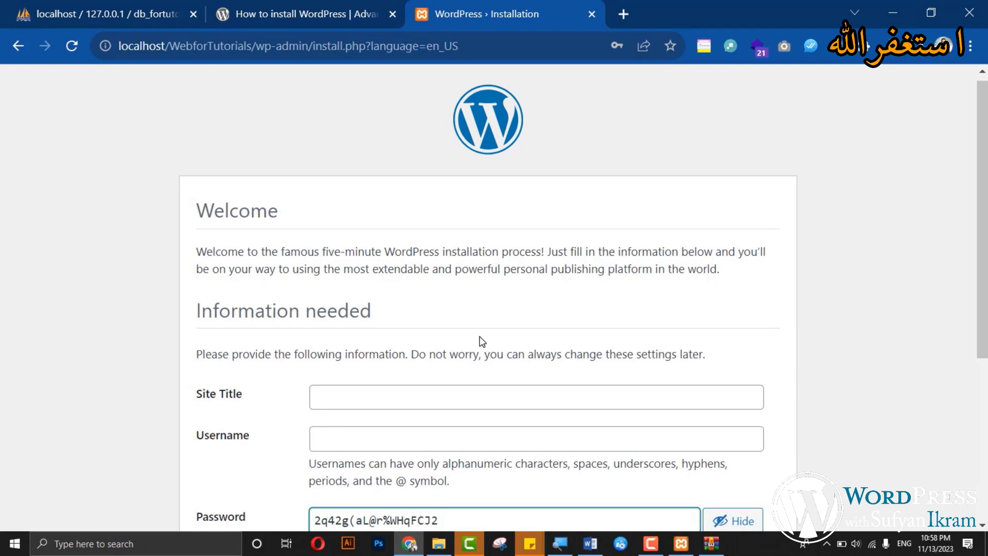
{"action": "scroll", "coordinate": [482, 341], "scroll_direction": "down", "scroll_amount": 3}
{"action": "left_click", "coordinate": [422, 220]}
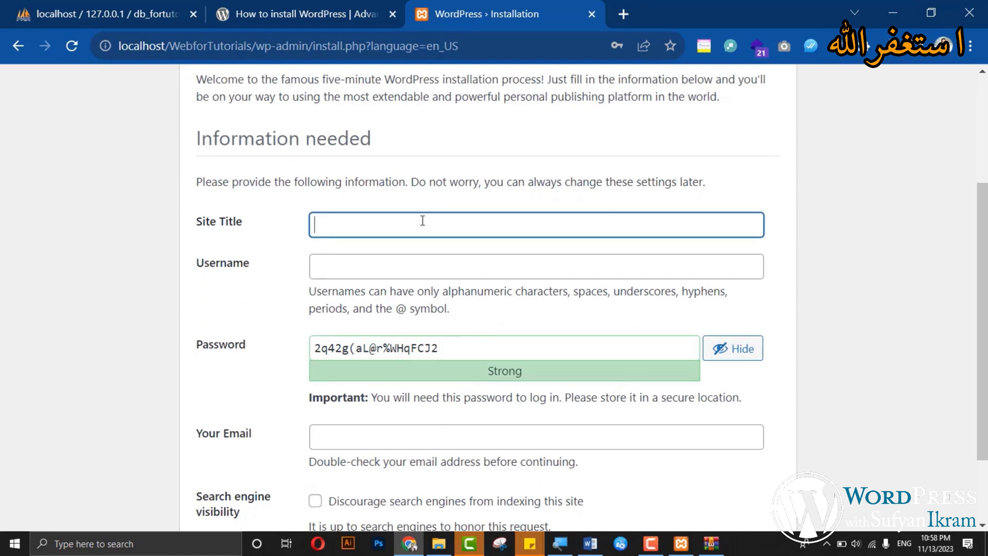
{"action": "type", "text": "Computer Science With Sufyan"}
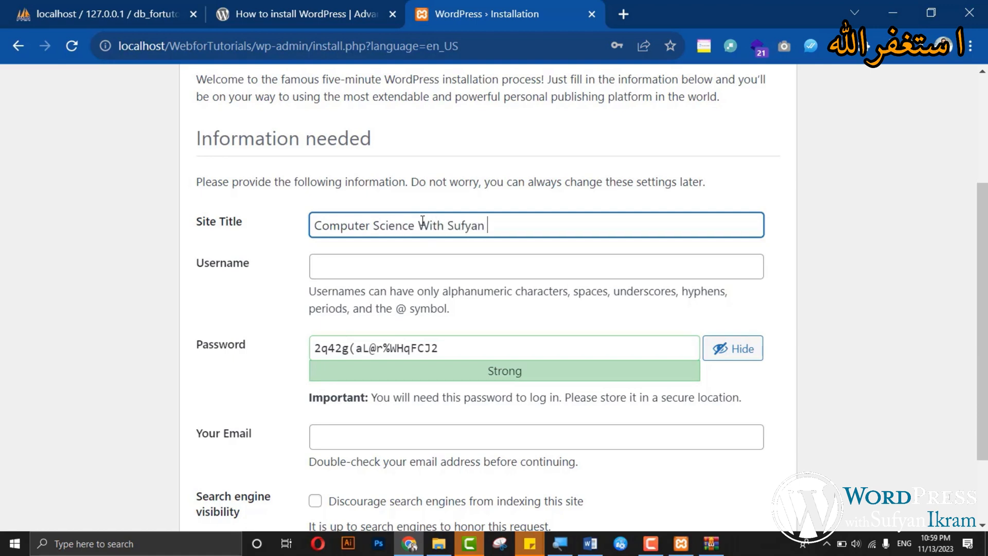
{"action": "type", "text": "am"}
{"action": "left_click", "coordinate": [323, 269]}
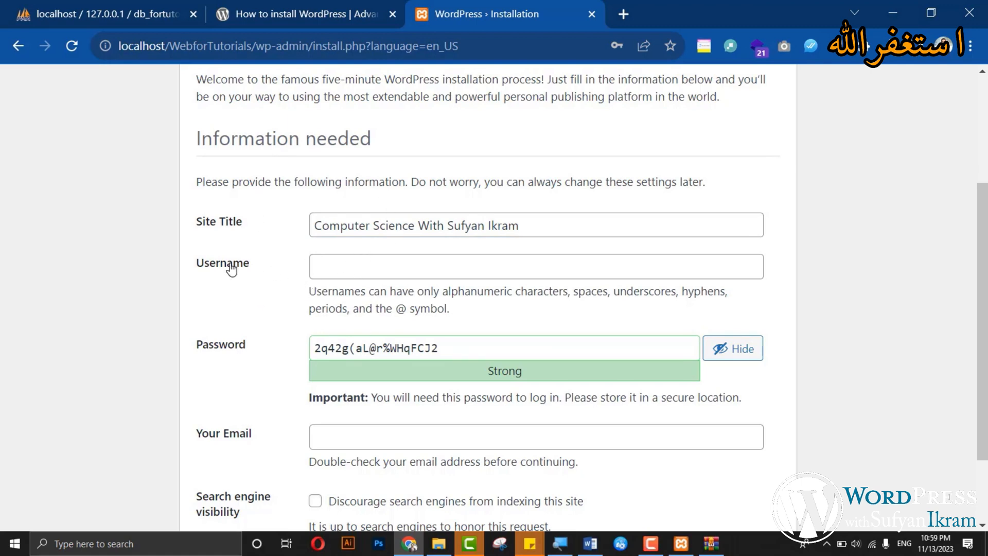
- Set the WordPress login username to admin
{"action": "scroll", "coordinate": [333, 273], "scroll_direction": "down", "scroll_amount": 2}
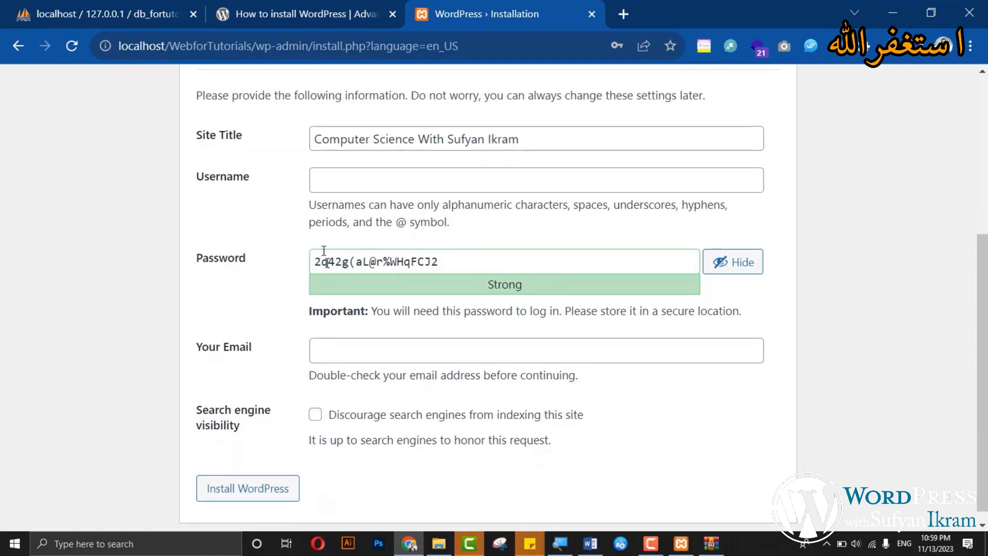
{"action": "left_click", "coordinate": [333, 182]}
{"action": "left_click", "coordinate": [253, 254]}
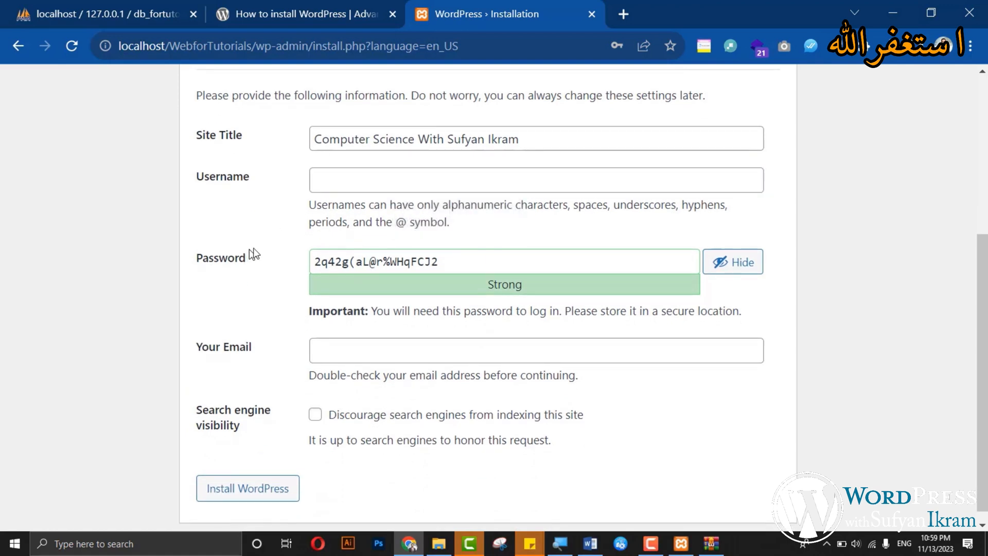
{"action": "left_click", "coordinate": [358, 177]}
{"action": "type", "text": "admin"}
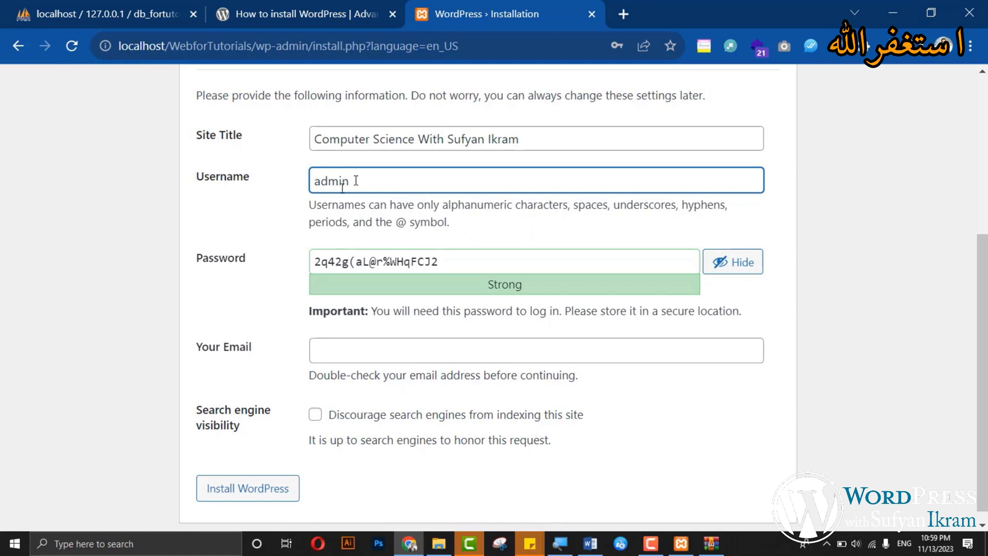
{"action": "left_click", "coordinate": [267, 239]}
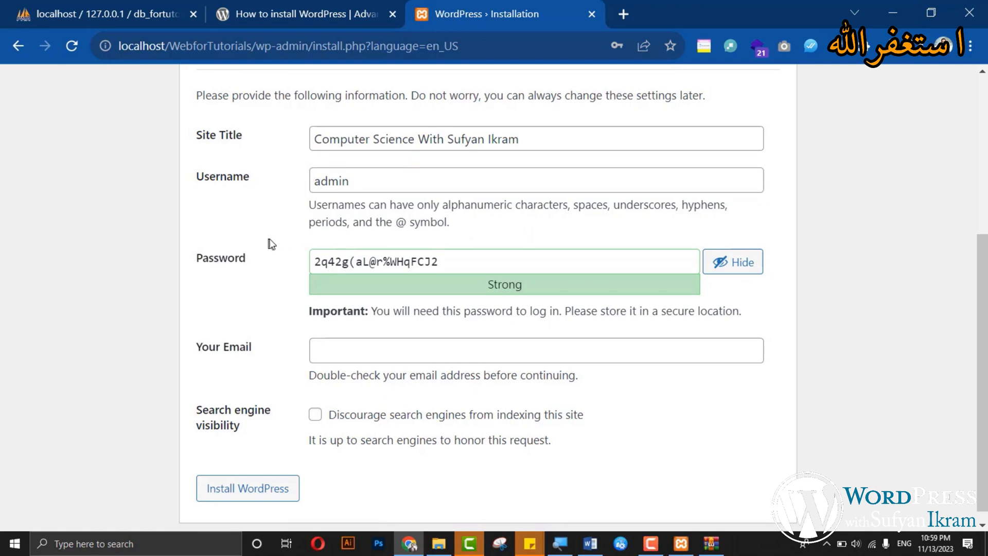
- Replace the suggested password with a custom account password and confirm the use of a weak password
{"action": "left_click", "coordinate": [470, 262]}
{"action": "left_click_drag", "start_coordinate": [463, 264], "coordinate": [260, 280]}
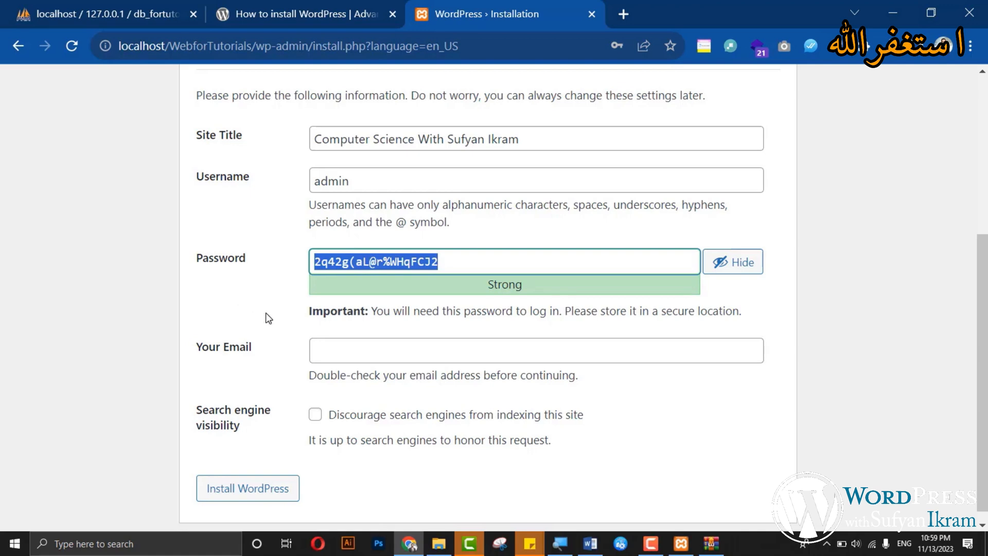
{"action": "key", "text": "BackSpace"}
{"action": "type", "text": "password"}
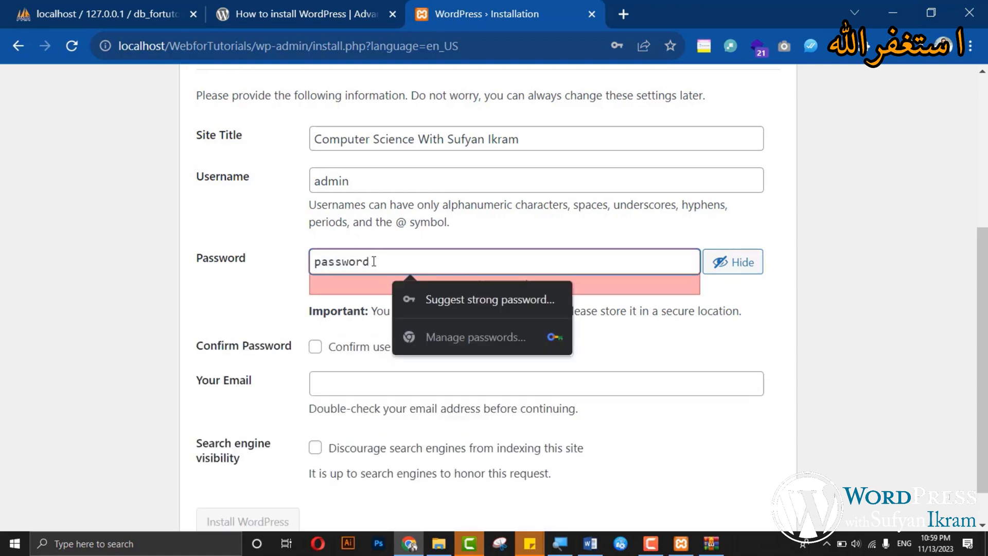
{"action": "left_click", "coordinate": [262, 319]}
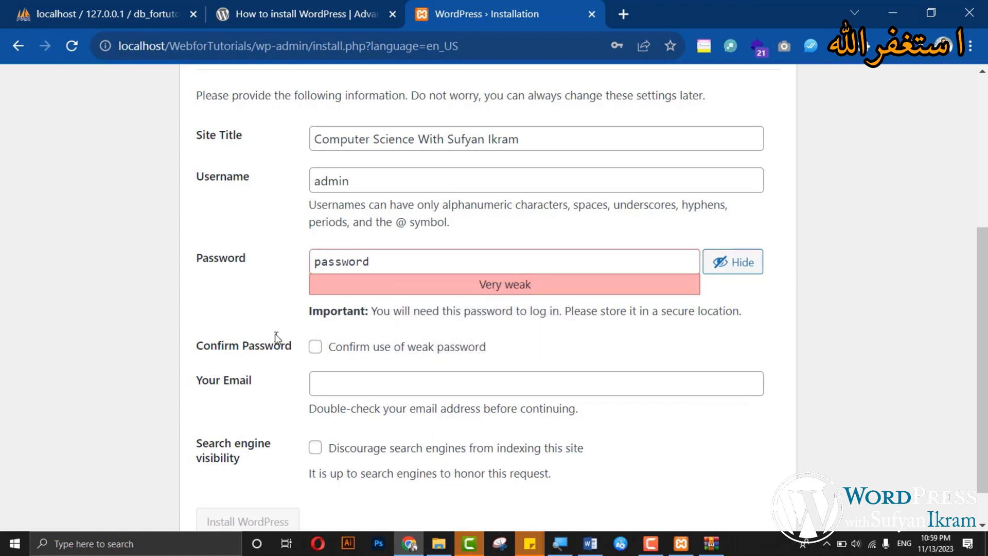
{"action": "scroll", "coordinate": [278, 337], "scroll_direction": "down", "scroll_amount": 1}
{"action": "left_click", "coordinate": [316, 305]}
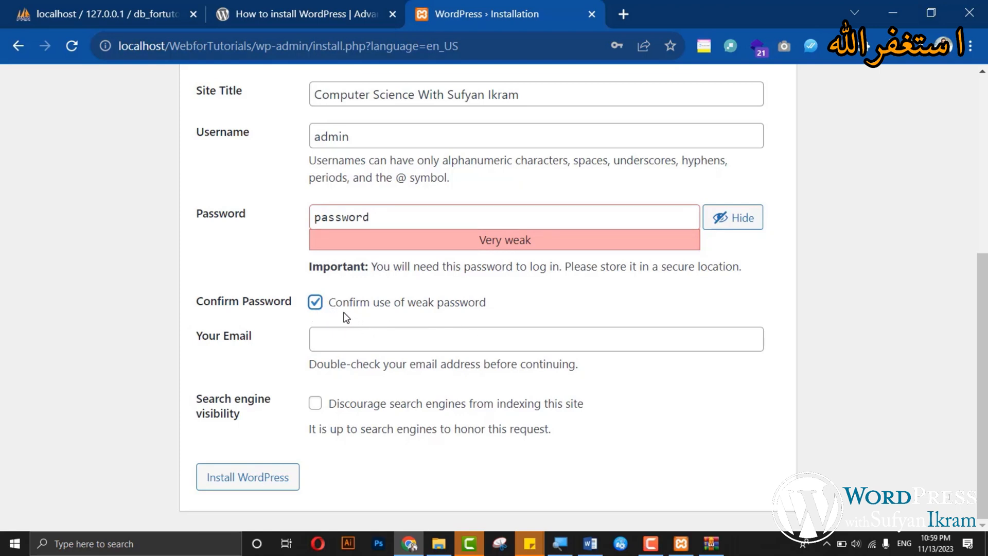
- Fill in the administrator's email address using the saved browser suggestion
{"action": "left_click", "coordinate": [351, 341]}
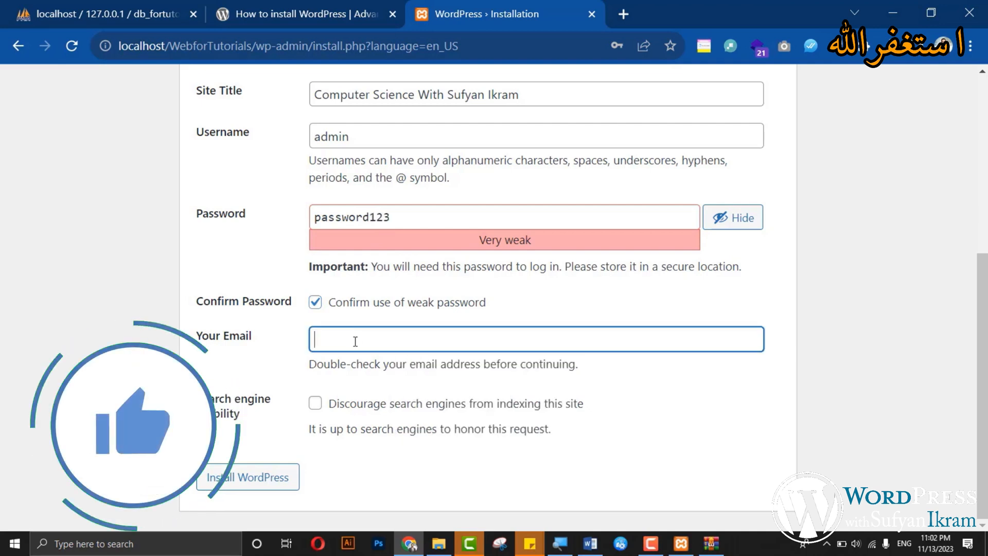
{"action": "type", "text": "su"}
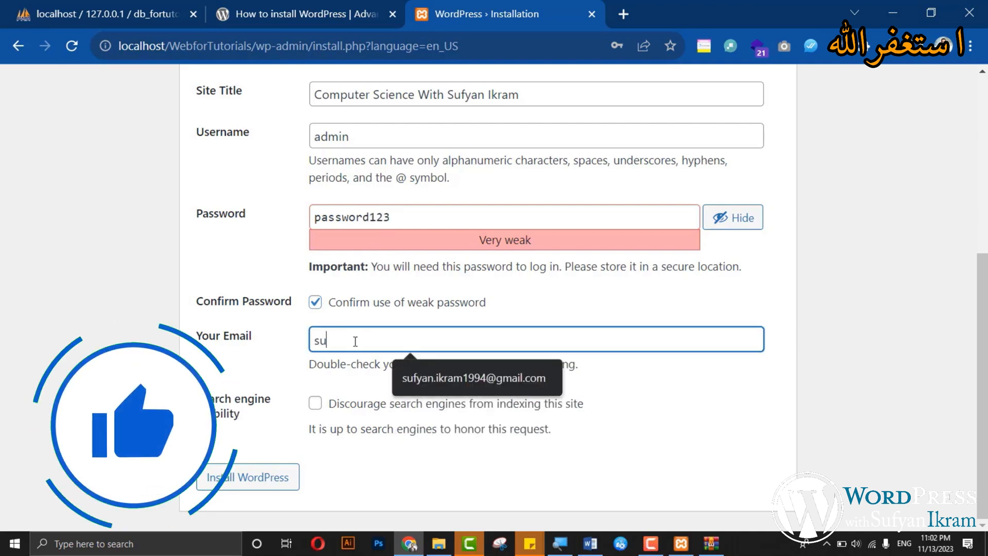
{"action": "type", "text": "f"}
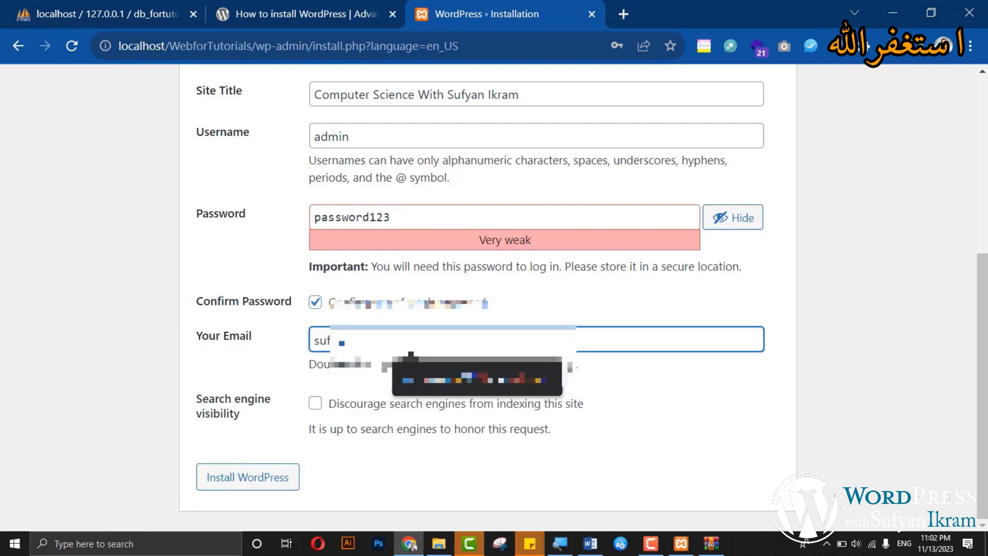
{"action": "left_click", "coordinate": [422, 379]}
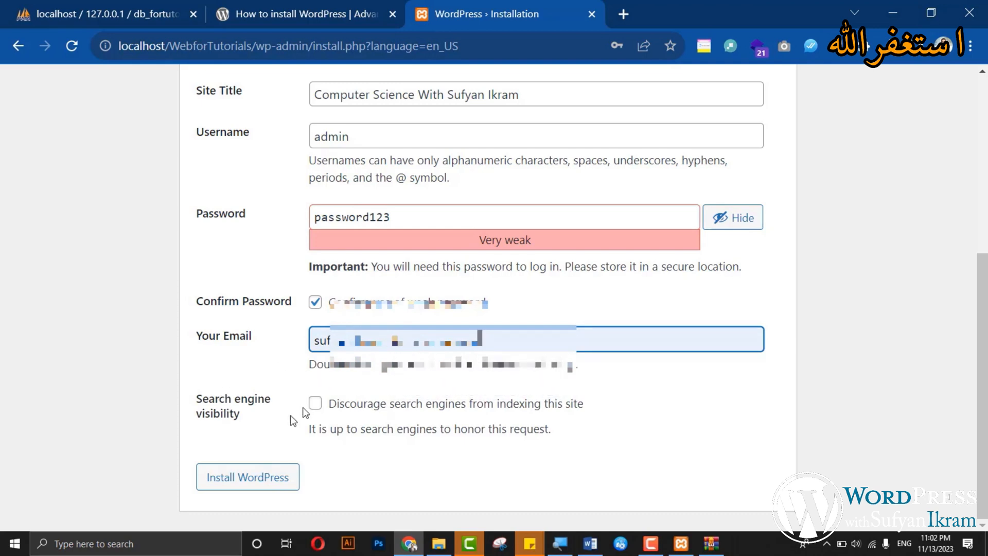
- Review the search engine visibility setting and choose to discourage search engines from indexing this site
{"action": "left_click_drag", "start_coordinate": [209, 399], "coordinate": [248, 443]}
{"action": "left_click", "coordinate": [211, 409]}
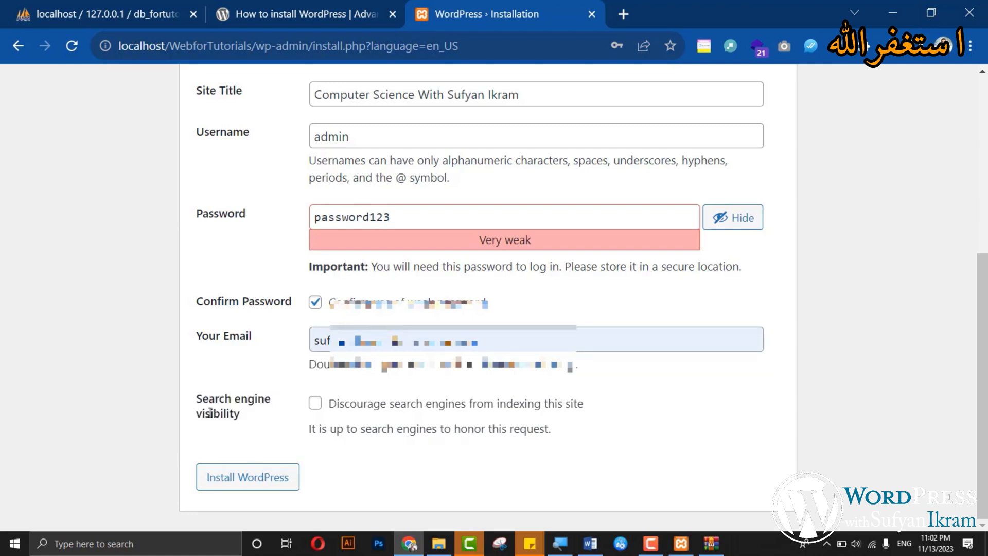
{"action": "left_click", "coordinate": [315, 406]}
{"action": "left_click", "coordinate": [315, 406]}
{"action": "left_click_drag", "start_coordinate": [592, 404], "coordinate": [335, 396]}
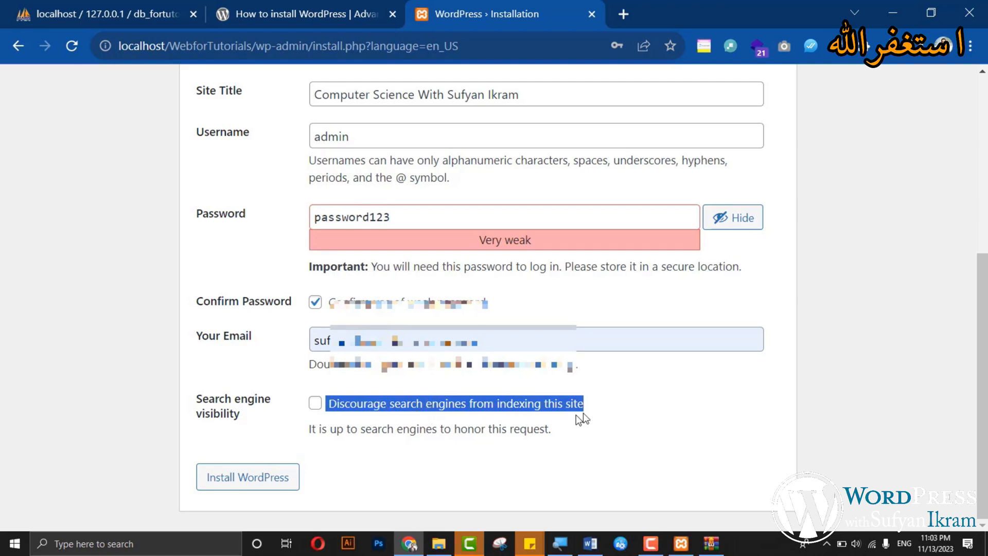
{"action": "left_click", "coordinate": [671, 422]}
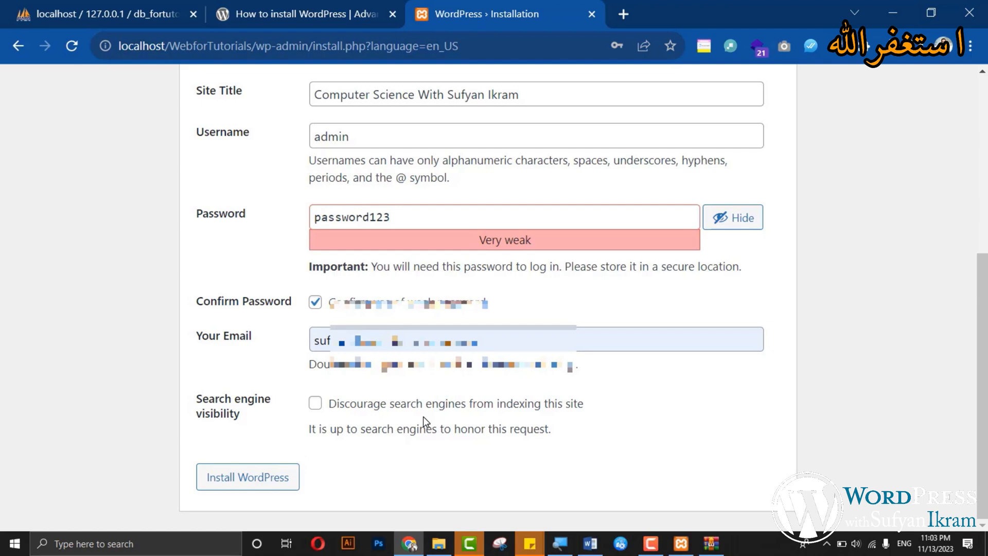
{"action": "left_click", "coordinate": [314, 404]}
- Install WordPress with the entered site details and continue to the login page, declining the browser's offer to update the saved password
{"action": "left_click", "coordinate": [248, 477]}
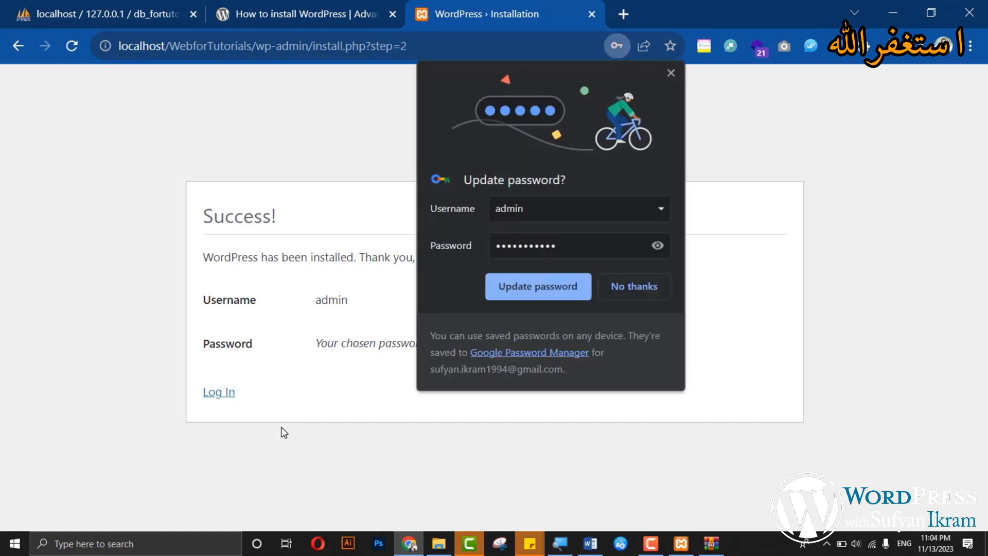
{"action": "left_click", "coordinate": [640, 291]}
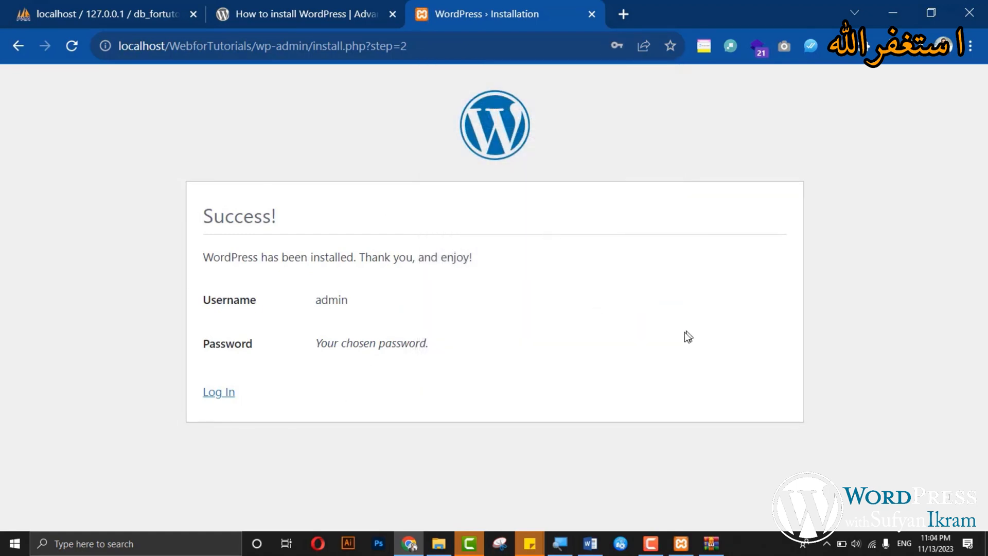
{"action": "triple_click", "coordinate": [285, 252]}
{"action": "left_click", "coordinate": [465, 263]}
{"action": "left_click", "coordinate": [228, 394]}
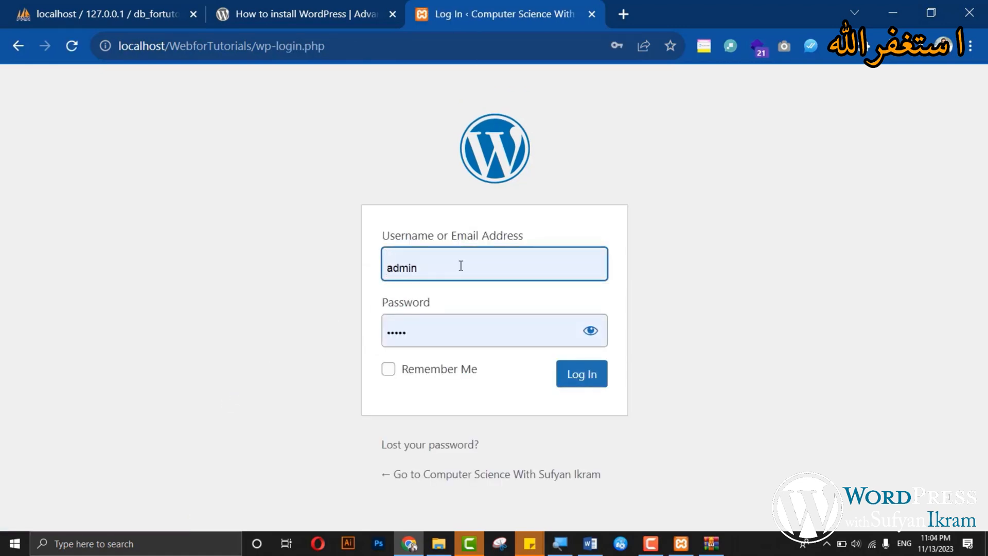
- Log in to WordPress as admin with the account password and dismiss the browser's offer to update the saved password
{"action": "double_click", "coordinate": [447, 264]}
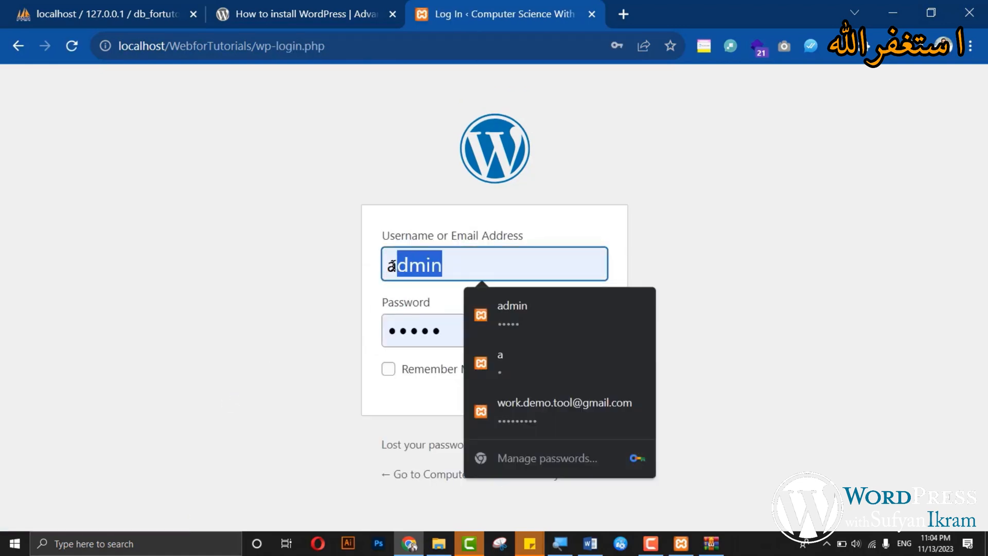
{"action": "key", "text": "Tab"}
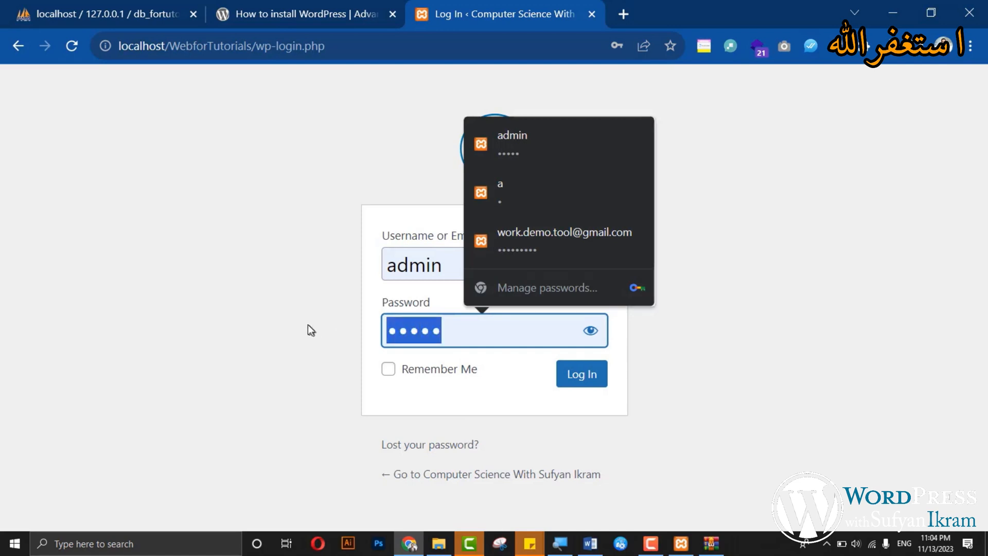
{"action": "key", "text": "BackSpace"}
{"action": "type", "text": "••••"}
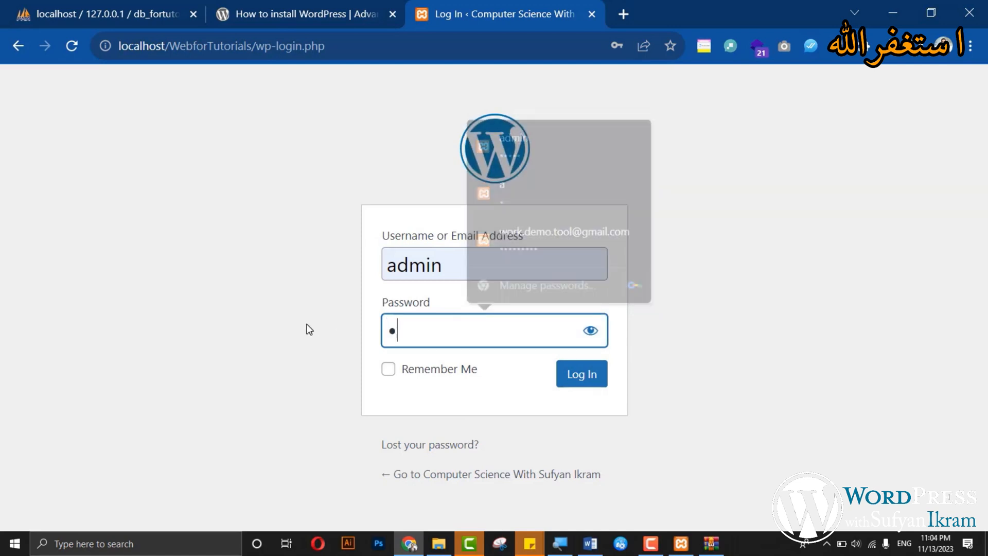
{"action": "type", "text": "•••••••"}
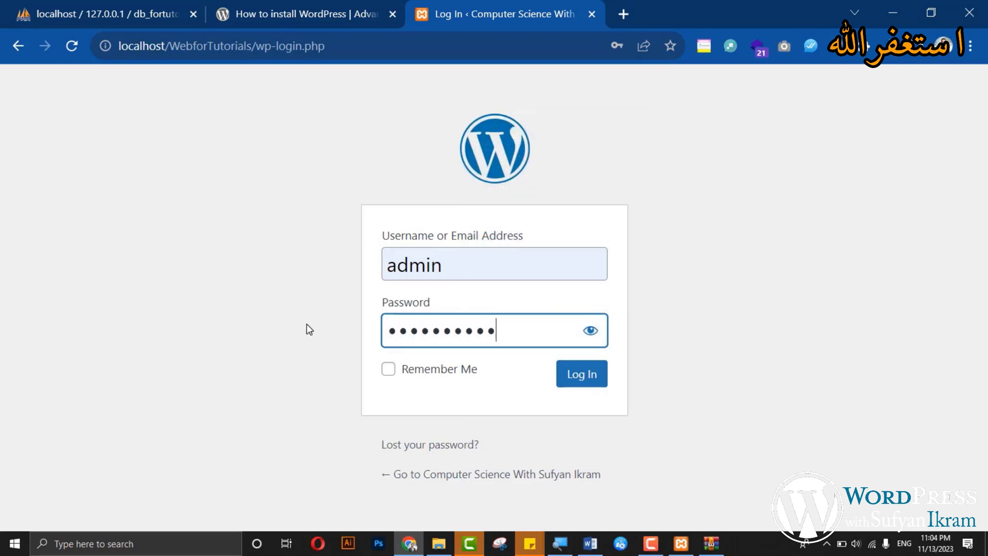
{"action": "left_click", "coordinate": [590, 331]}
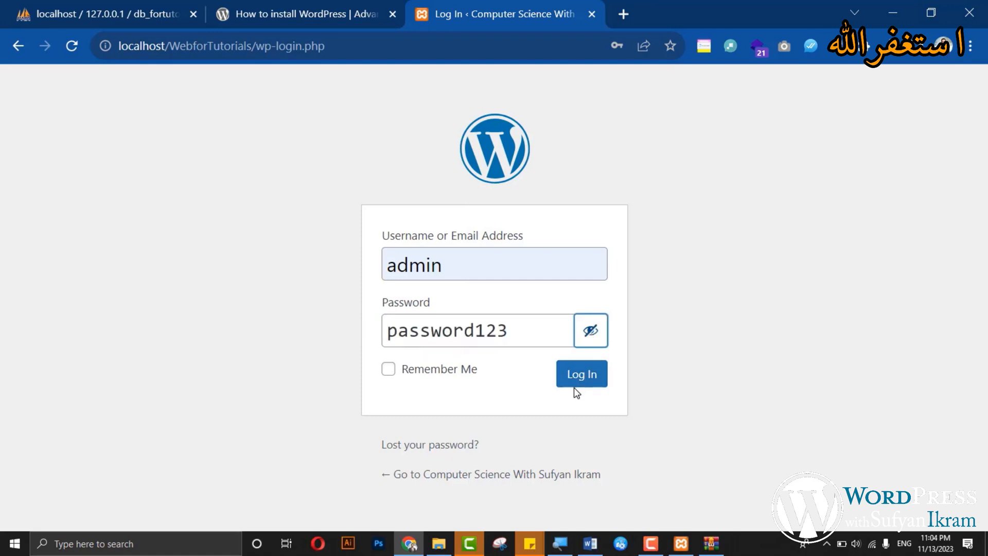
{"action": "left_click", "coordinate": [590, 375]}
{"action": "left_click", "coordinate": [591, 374]}
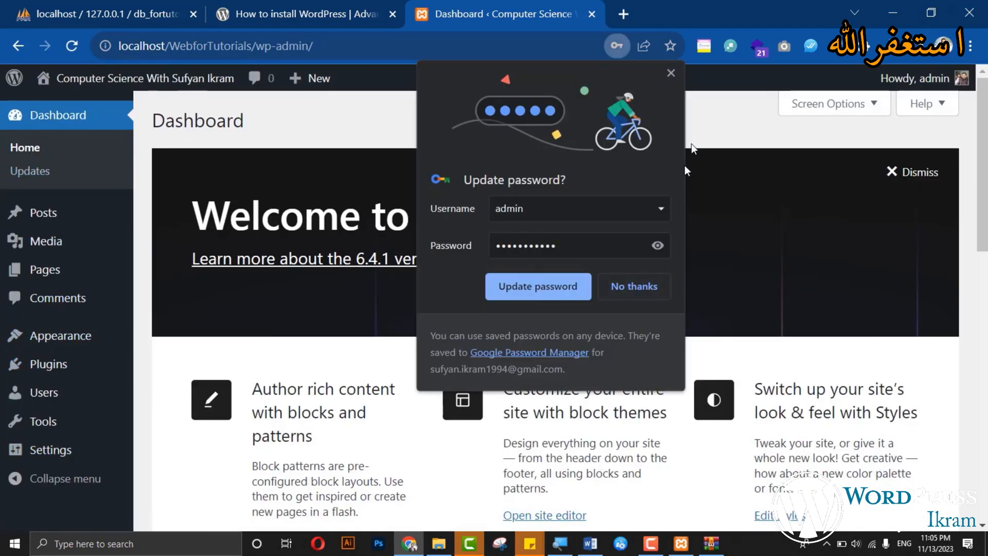
{"action": "left_click", "coordinate": [670, 73]}
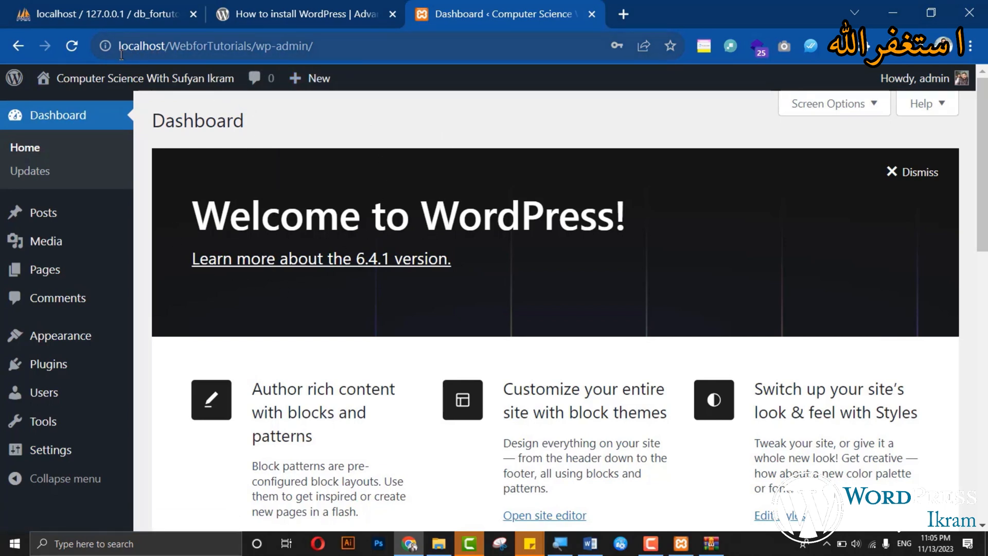
- Check the localhost part of the dashboard address, then view the tables of db_fortutorials in phpMyAdmin
{"action": "left_click_drag", "start_coordinate": [120, 46], "coordinate": [166, 39]}
{"action": "left_click", "coordinate": [166, 41]}
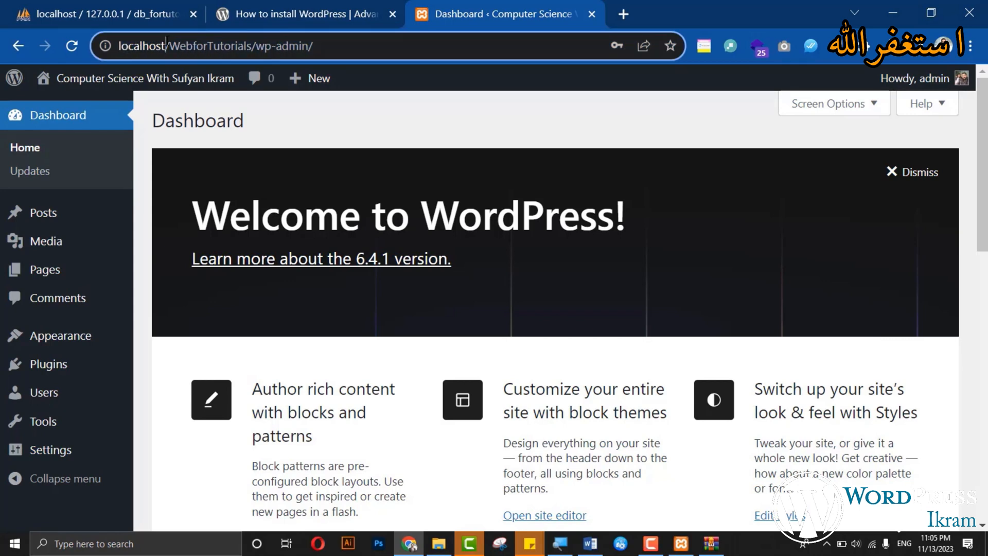
{"action": "left_click", "coordinate": [426, 123]}
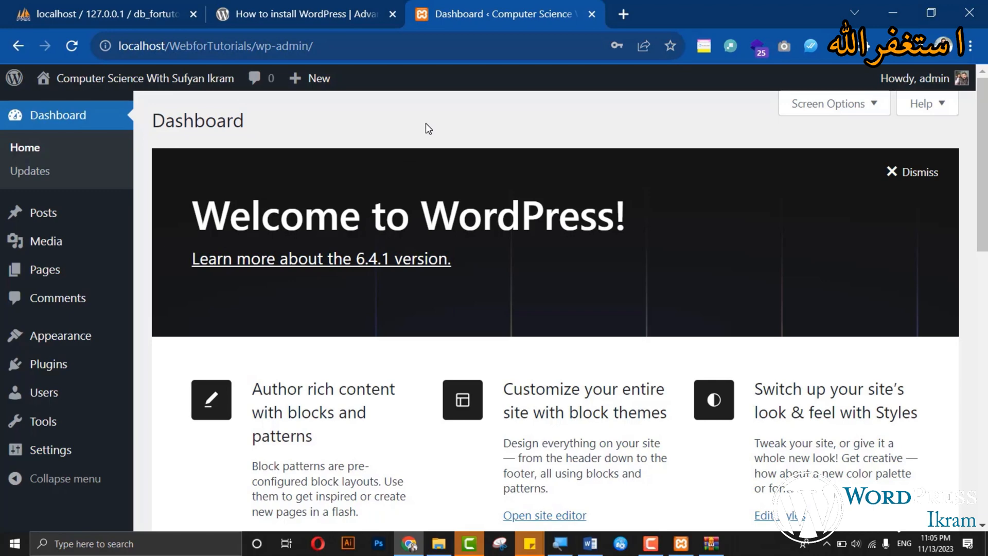
{"action": "left_click", "coordinate": [60, 188]}
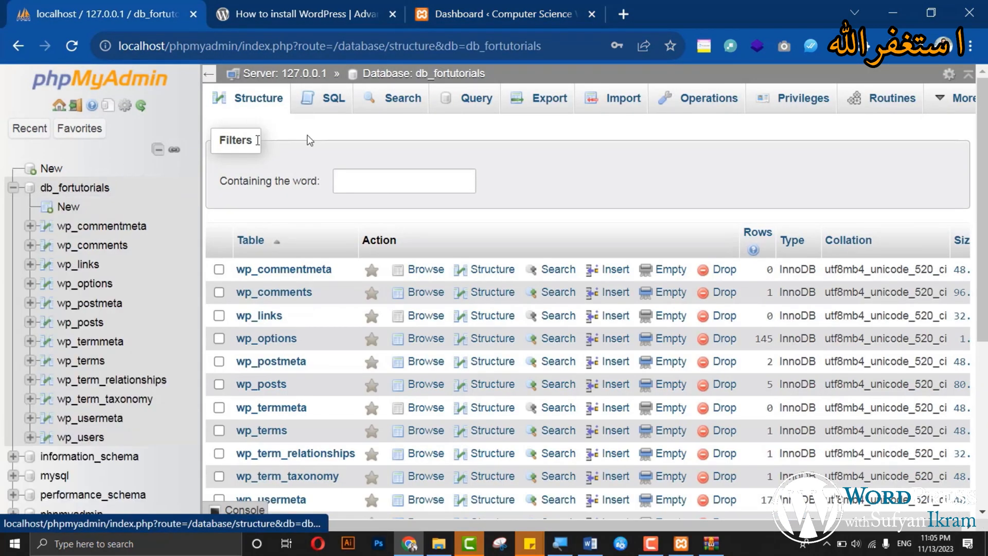
- Review the wp_ tables in db_fortutorials, and from the WordPress dashboard open the site's front end in a new tab
{"action": "scroll", "coordinate": [308, 237], "scroll_direction": "down", "scroll_amount": 1}
{"action": "scroll", "coordinate": [304, 218], "scroll_direction": "down", "scroll_amount": 2}
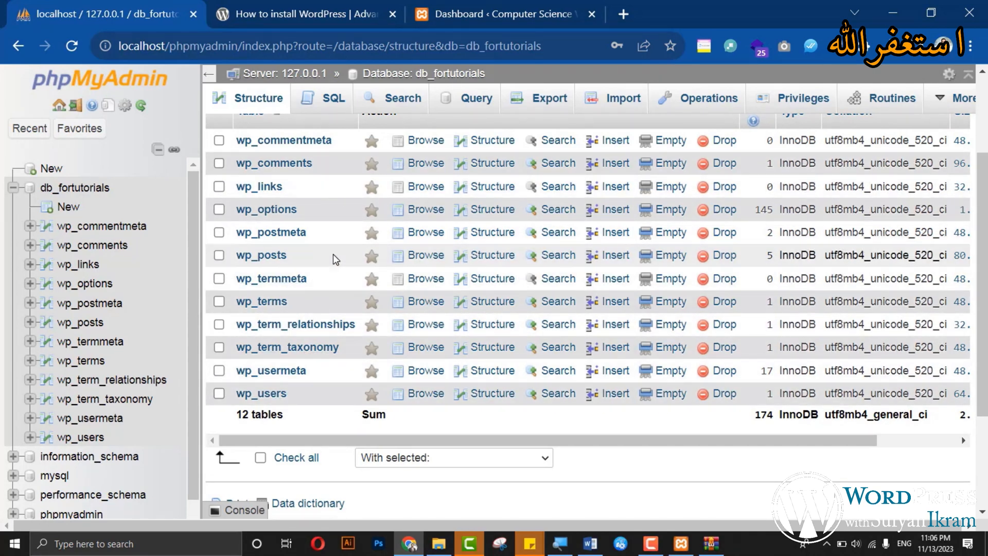
{"action": "left_click", "coordinate": [478, 14]}
{"action": "mouse_move", "coordinate": [110, 82]}
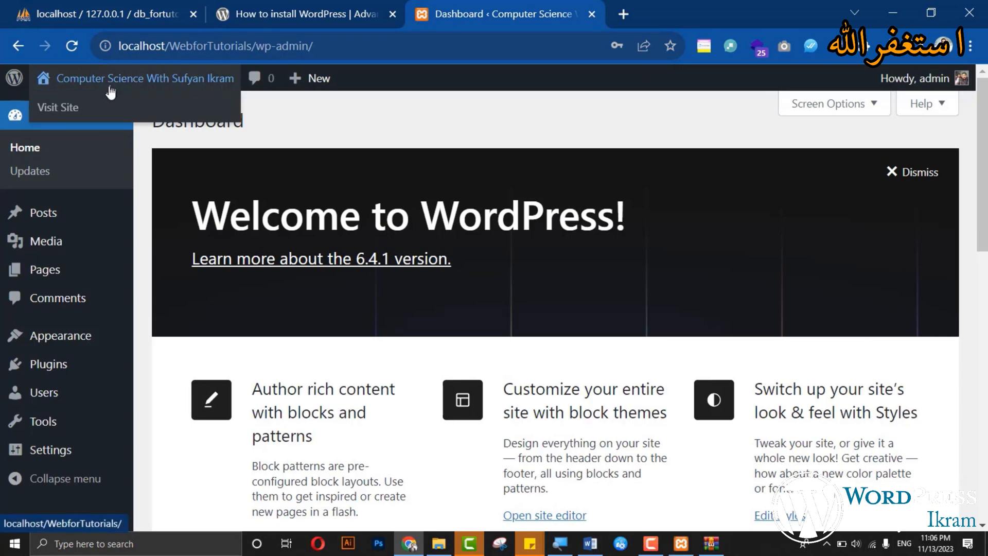
{"action": "middle_click", "coordinate": [62, 109]}
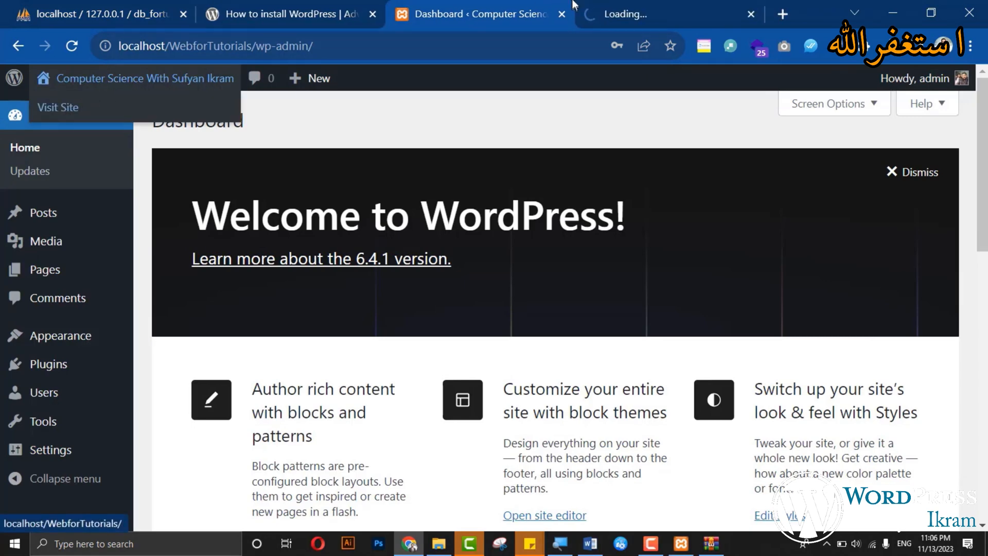
{"action": "left_click", "coordinate": [629, 2]}
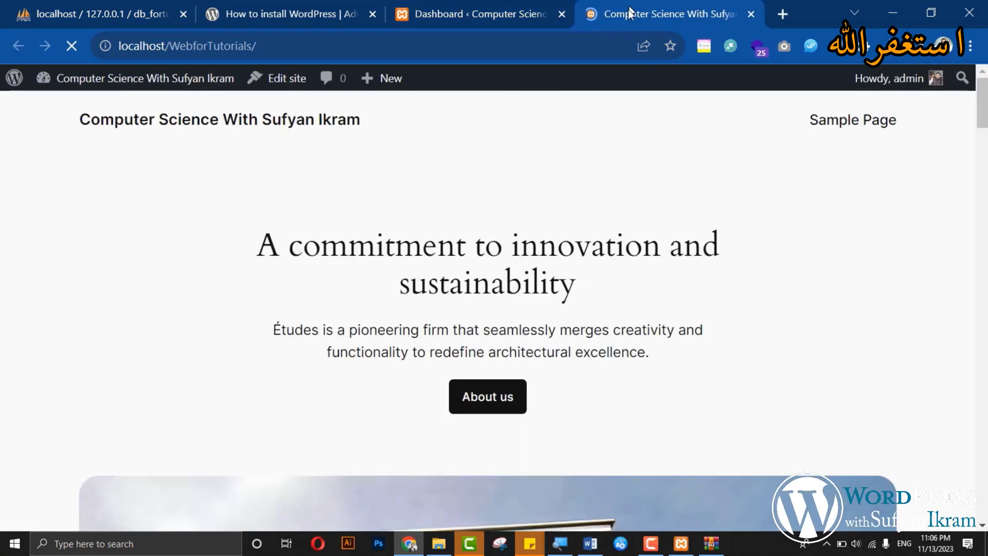
- Look through the new site's homepage down to the footer and return to its header
{"action": "scroll", "coordinate": [412, 249], "scroll_direction": "down", "scroll_amount": 10}
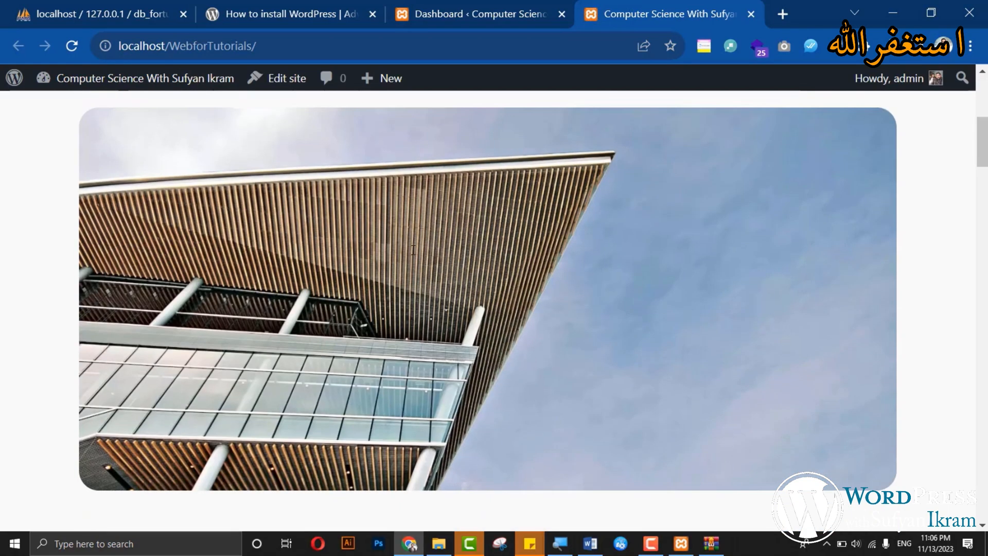
{"action": "scroll", "coordinate": [411, 249], "scroll_direction": "down", "scroll_amount": 15}
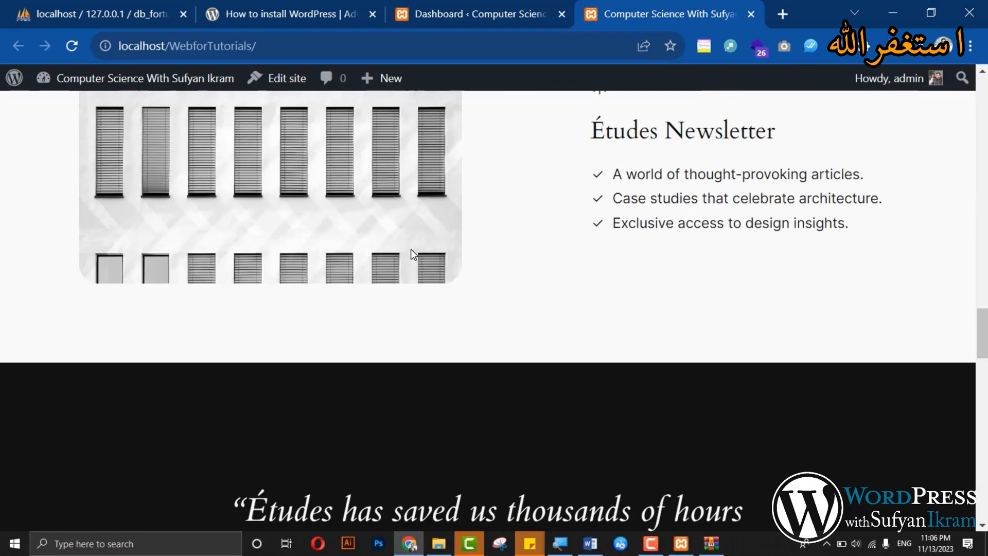
{"action": "scroll", "coordinate": [413, 254], "scroll_direction": "down", "scroll_amount": 5}
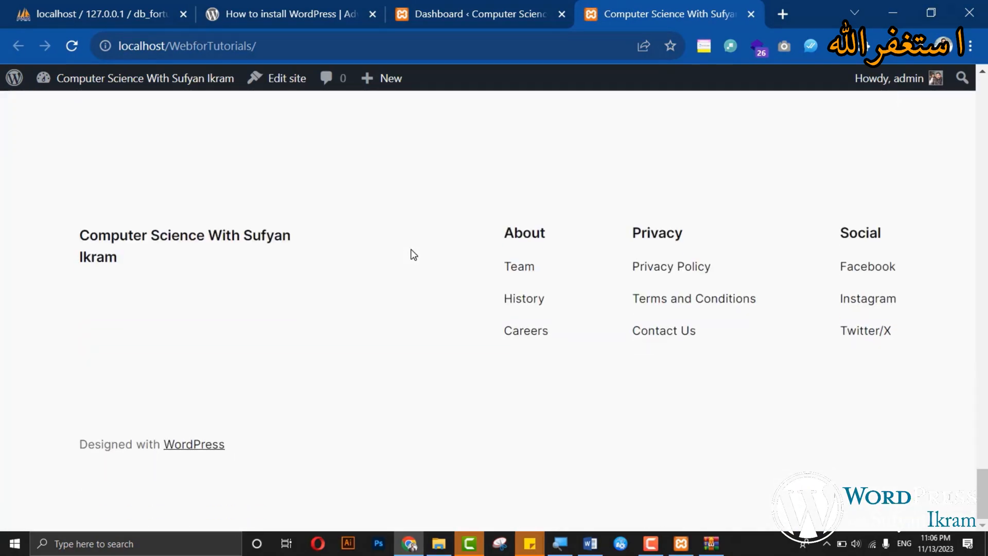
{"action": "scroll", "coordinate": [411, 250], "scroll_direction": "up", "scroll_amount": 10}
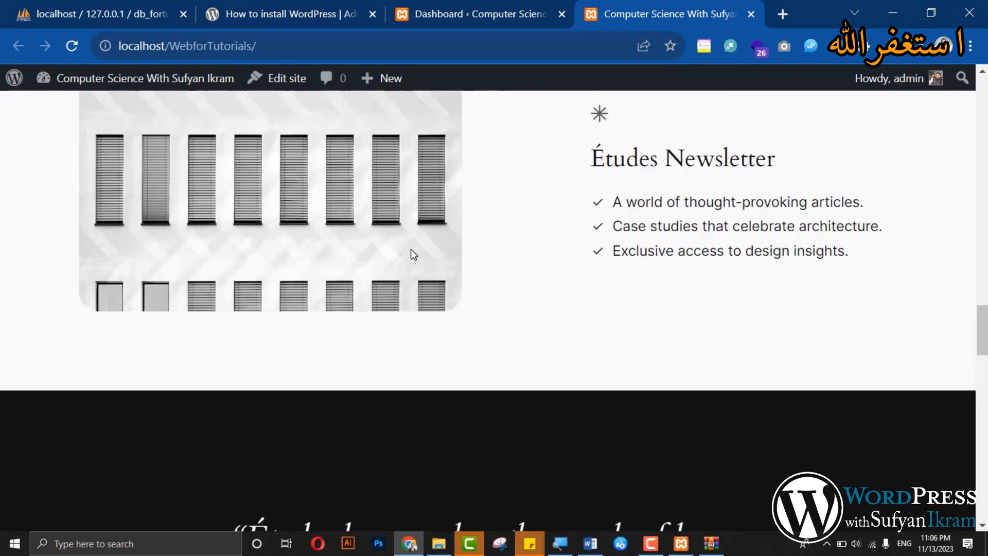
{"action": "scroll", "coordinate": [413, 255], "scroll_direction": "up", "scroll_amount": 15}
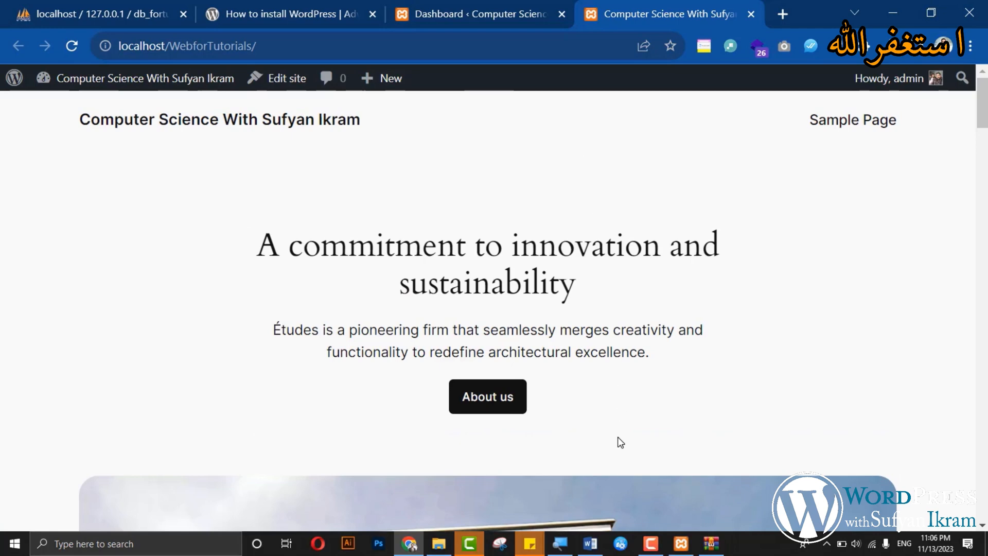
- Stop both Apache and MySQL in the XAMPP Control Panel, and reload the site in the browser
{"action": "left_click", "coordinate": [681, 543]}
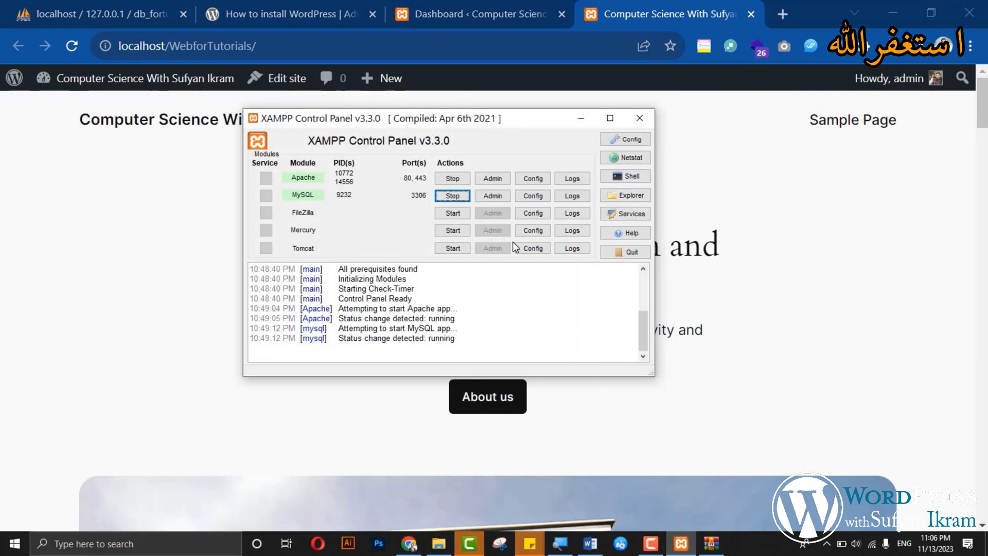
{"action": "left_click", "coordinate": [453, 178]}
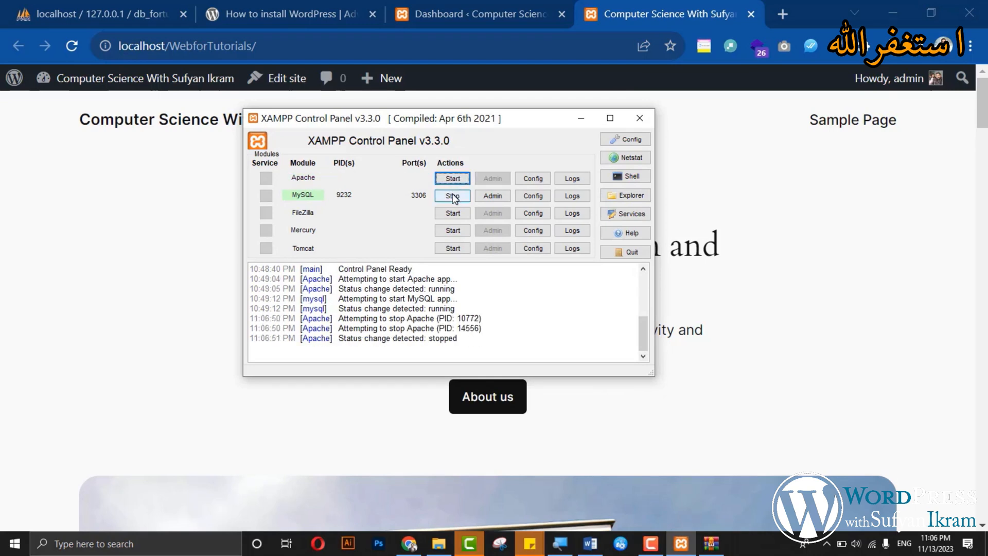
{"action": "left_click", "coordinate": [453, 196]}
{"action": "left_click", "coordinate": [163, 212]}
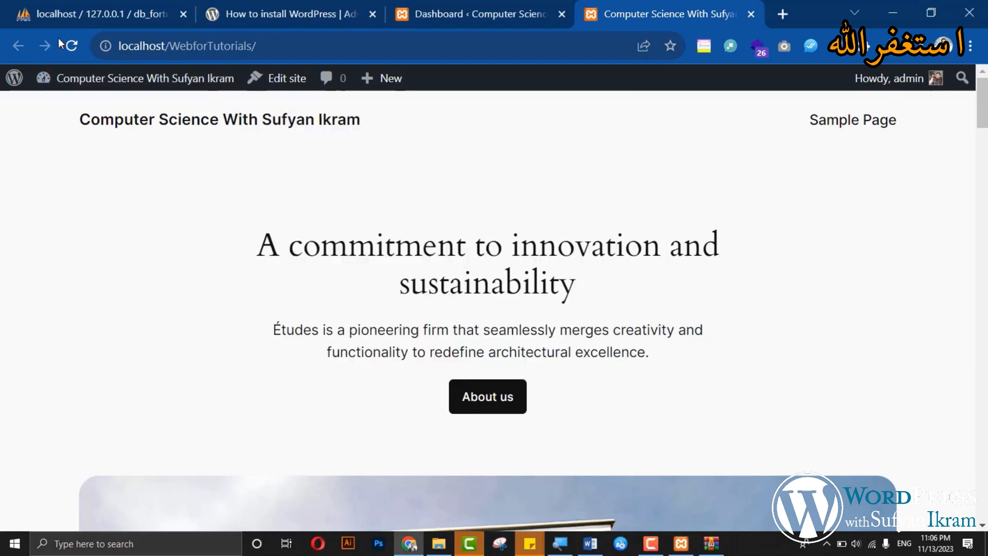
{"action": "left_click", "coordinate": [70, 47]}
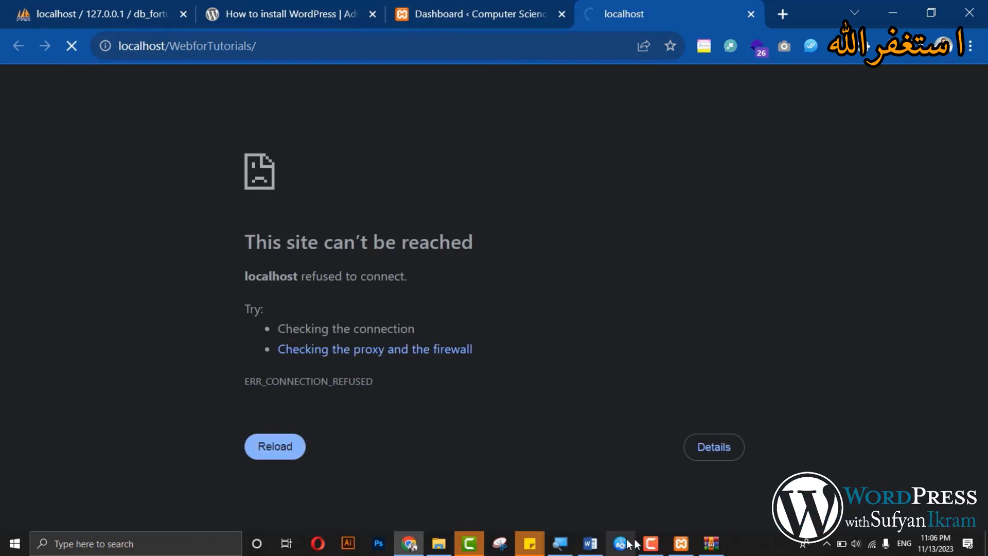
- Start Apache and MySQL again in the XAMPP Control Panel, and reload the localhost/WebforTutorials/ page in the browser
{"action": "left_click", "coordinate": [680, 543]}
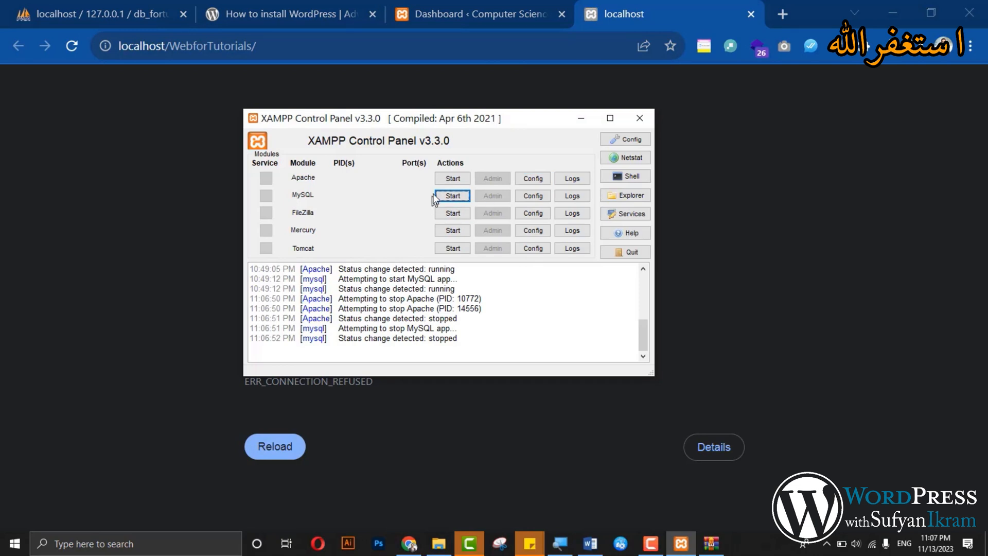
{"action": "left_click", "coordinate": [445, 180]}
{"action": "left_click", "coordinate": [450, 197]}
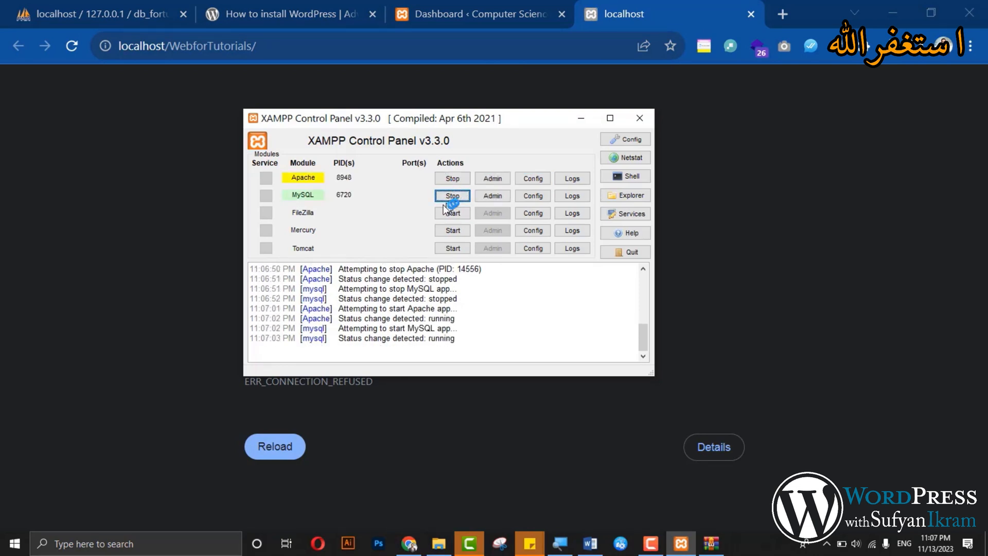
{"action": "left_click", "coordinate": [218, 189]}
{"action": "key", "text": "F5"}
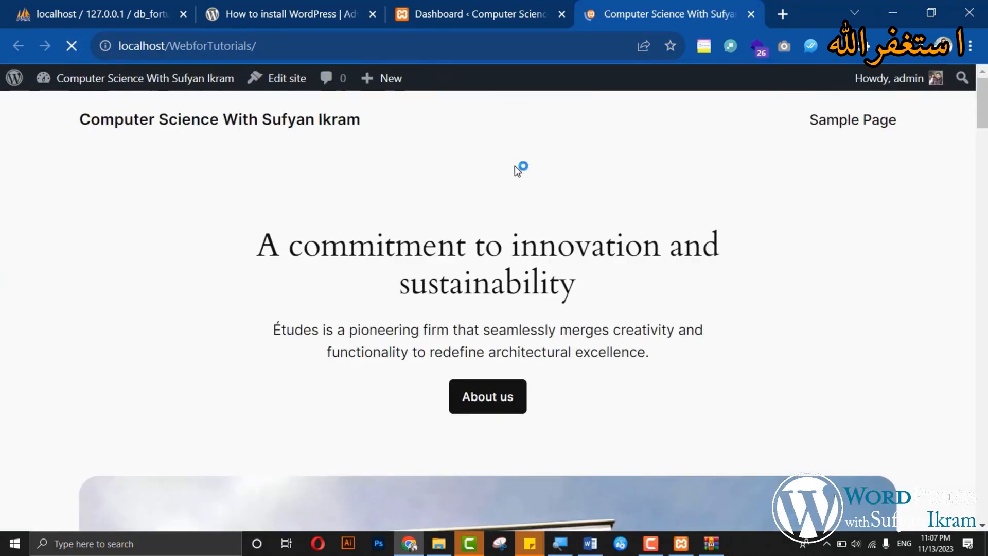
- Stop only Apache in the XAMPP Control Panel, leaving MySQL on, and test the site with a browser reload
{"action": "key", "text": "alt+Tab"}
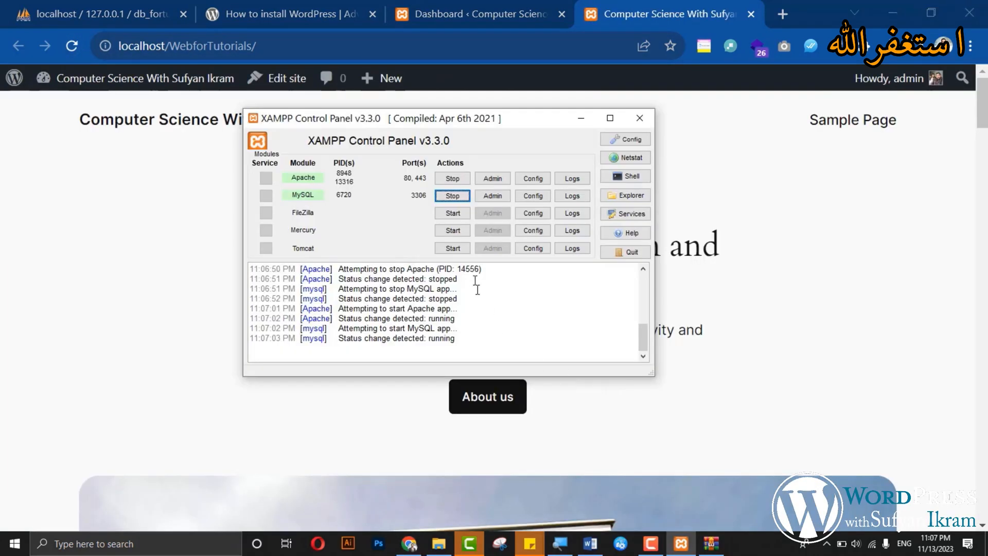
{"action": "left_click", "coordinate": [444, 180]}
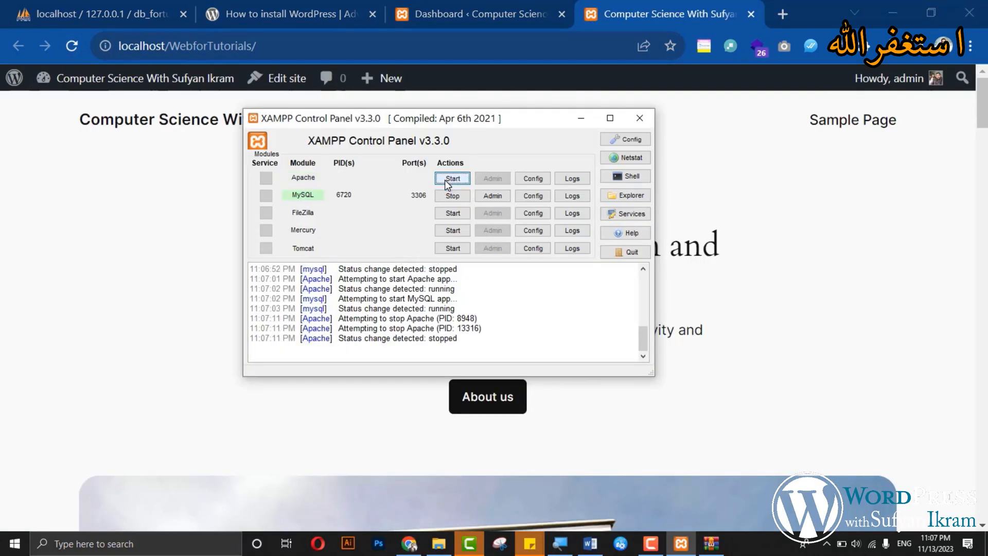
{"action": "left_click", "coordinate": [117, 297]}
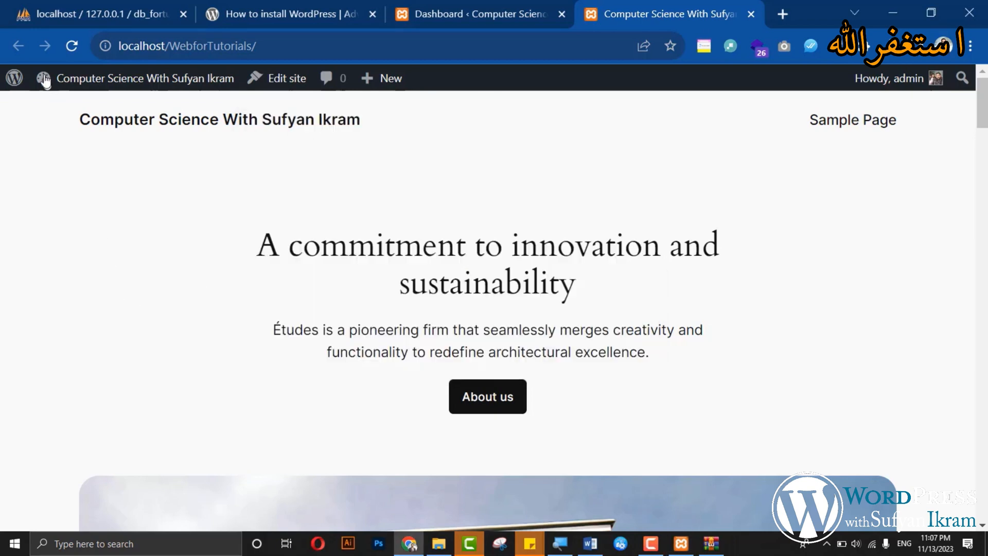
{"action": "left_click", "coordinate": [72, 44]}
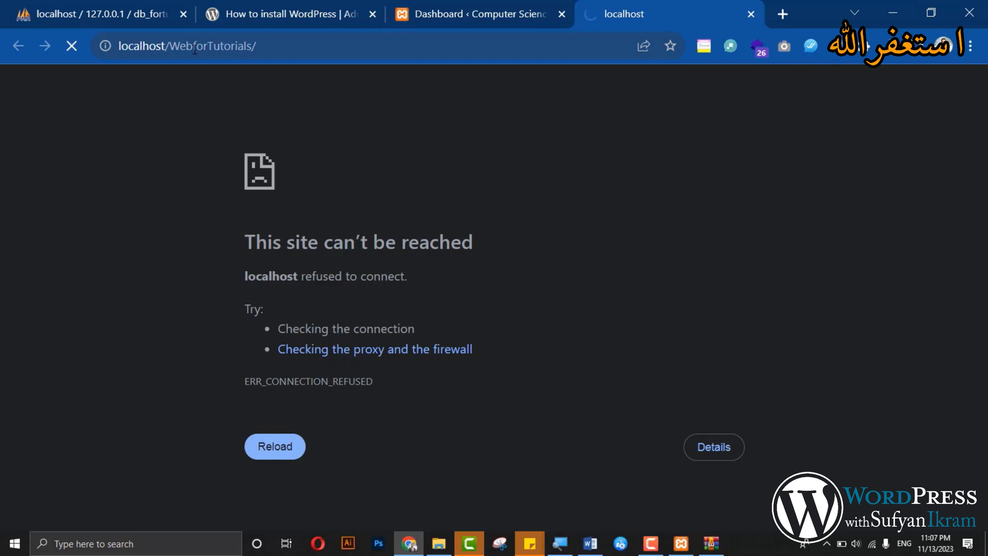
- Start Apache and stop MySQL in the XAMPP Control Panel, and reload the site in the browser
{"action": "key", "text": "alt+Tab"}
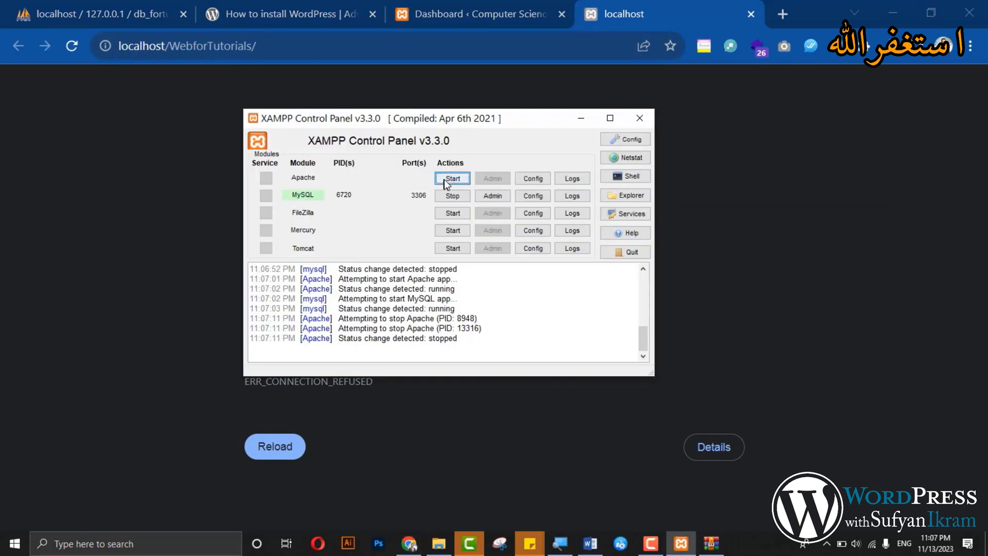
{"action": "left_click", "coordinate": [449, 183]}
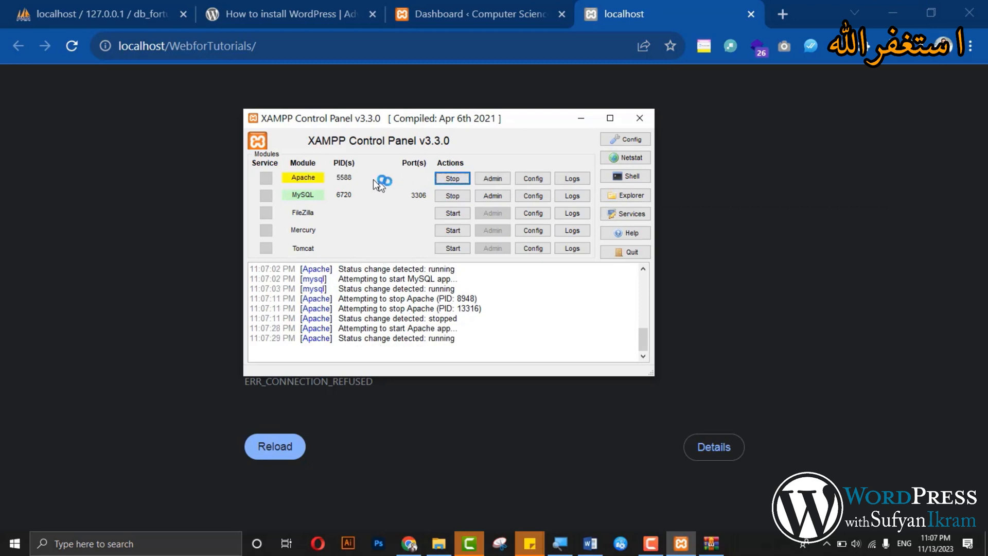
{"action": "left_click", "coordinate": [452, 196]}
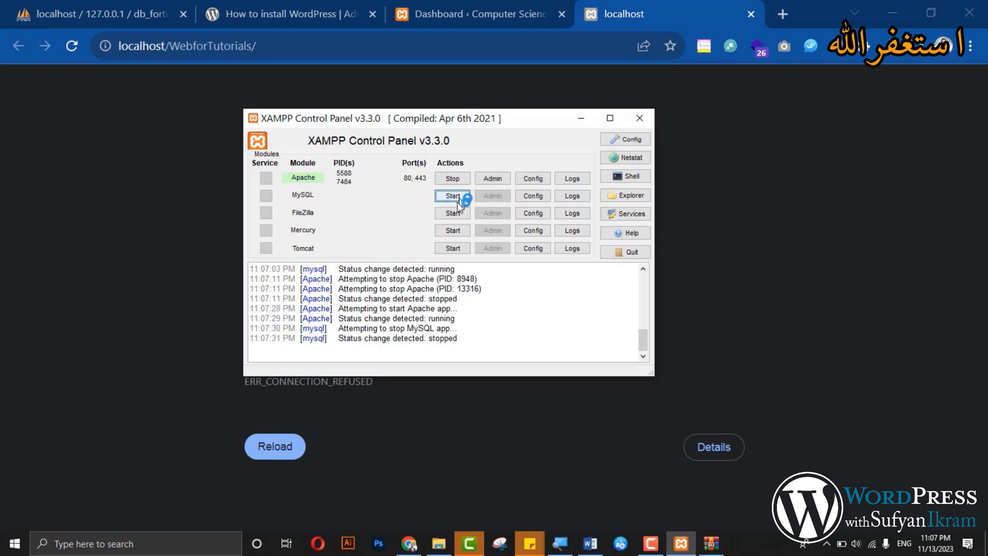
{"action": "left_click", "coordinate": [114, 235]}
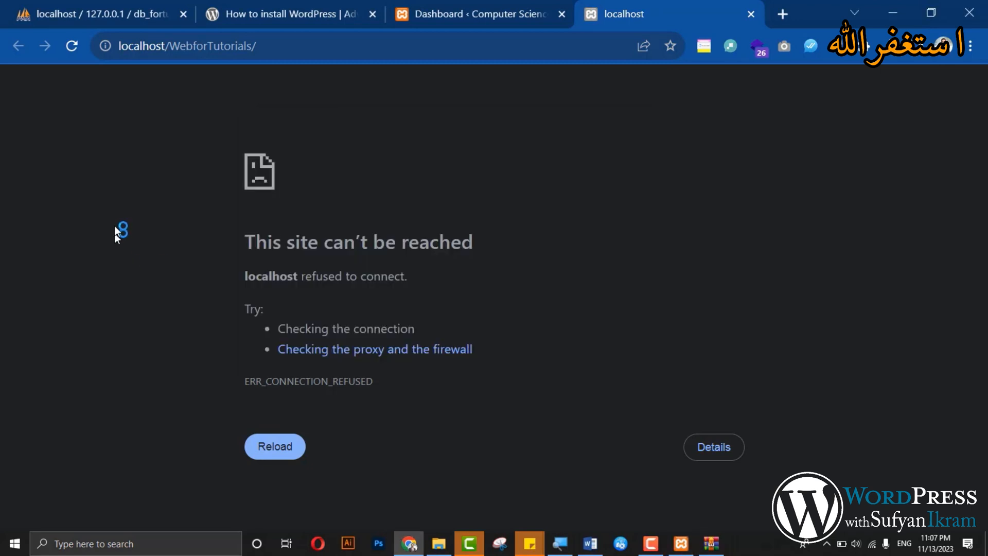
{"action": "left_click", "coordinate": [74, 47]}
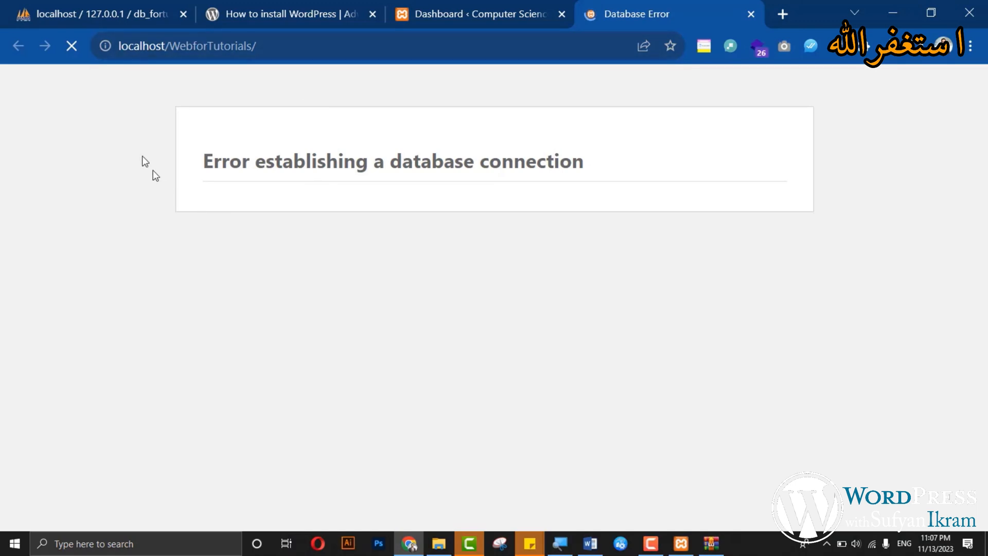
- Highlight the database error heading on the page, start MySQL again in the XAMPP Control Panel, and return to the site in the browser
{"action": "triple_click", "coordinate": [313, 154]}
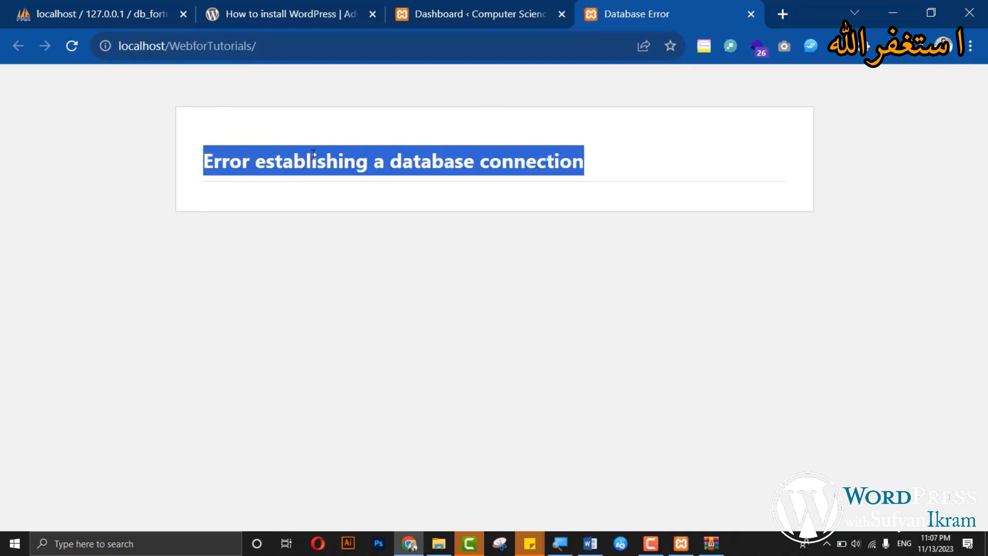
{"action": "triple_click", "coordinate": [459, 165]}
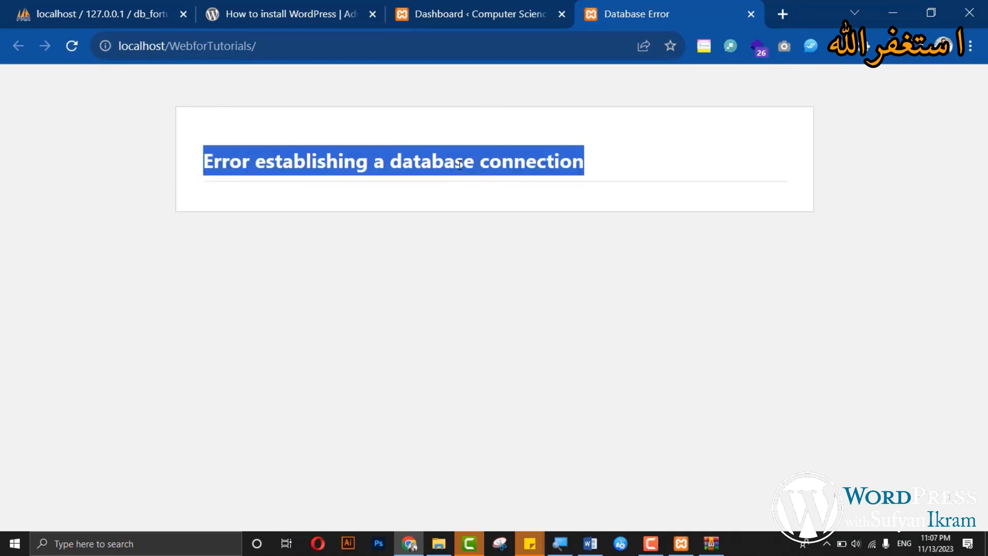
{"action": "left_click", "coordinate": [494, 168]}
{"action": "key", "text": "alt+Tab"}
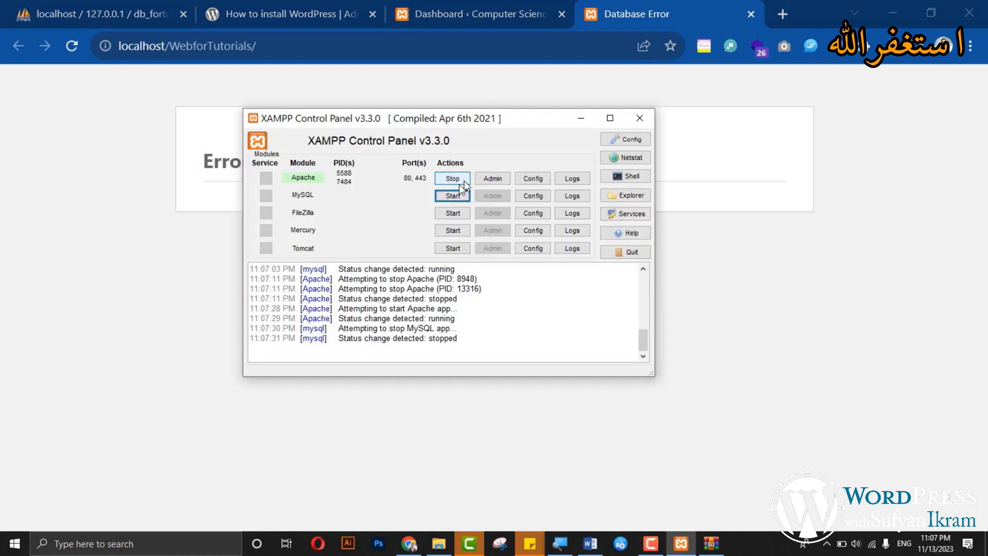
{"action": "left_click", "coordinate": [453, 196]}
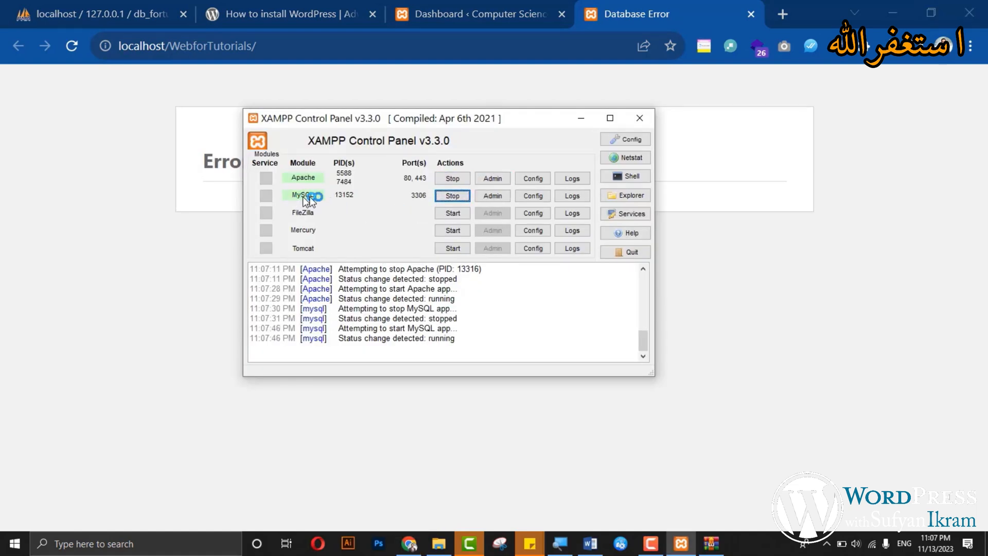
{"action": "left_click", "coordinate": [742, 202]}
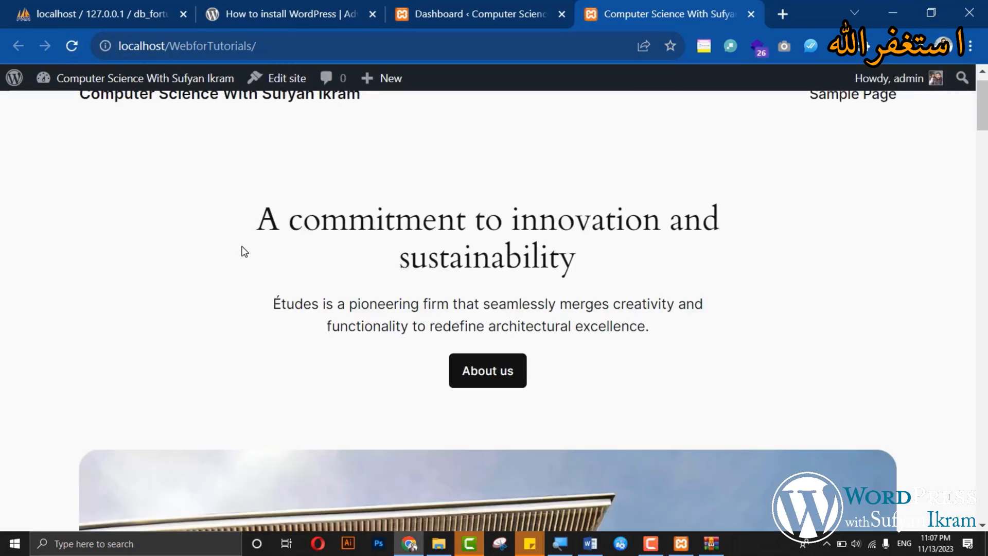
- Recheck the whole homepage with both services on, and bring up the XAMPP Control Panel again
{"action": "scroll", "coordinate": [244, 251], "scroll_direction": "down", "scroll_amount": 20}
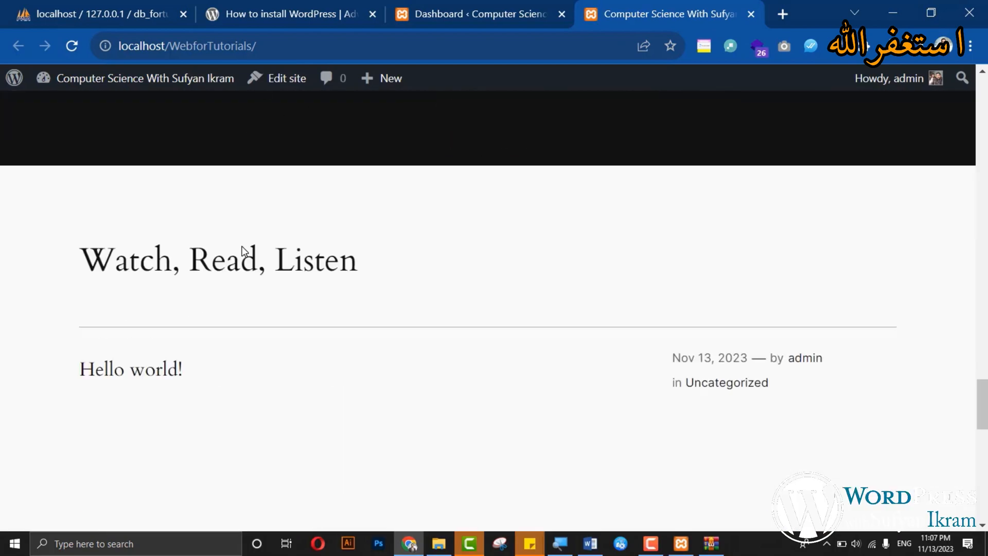
{"action": "scroll", "coordinate": [244, 251], "scroll_direction": "down", "scroll_amount": 5}
{"action": "scroll", "coordinate": [242, 249], "scroll_direction": "up", "scroll_amount": 15}
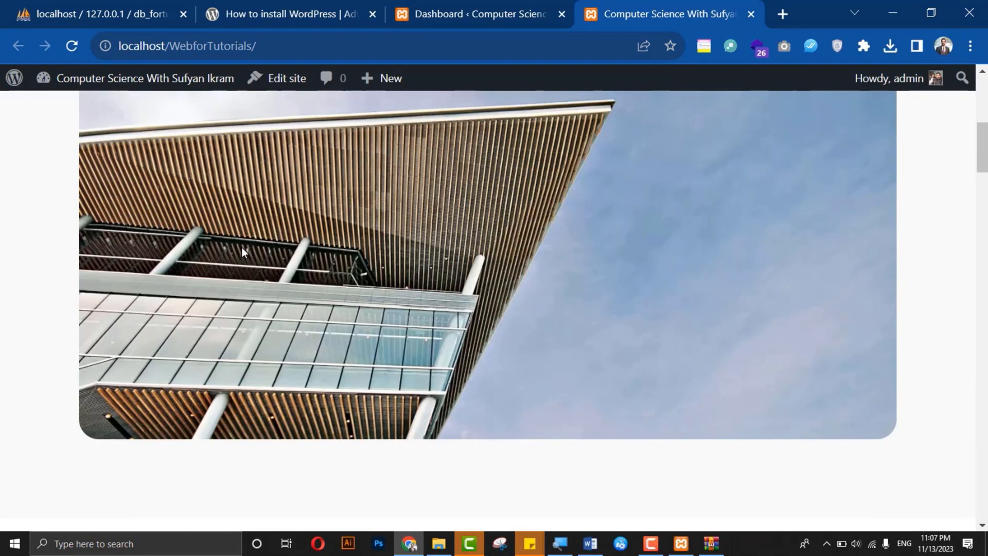
{"action": "scroll", "coordinate": [242, 251], "scroll_direction": "up", "scroll_amount": 8}
{"action": "key", "text": "alt+Tab"}
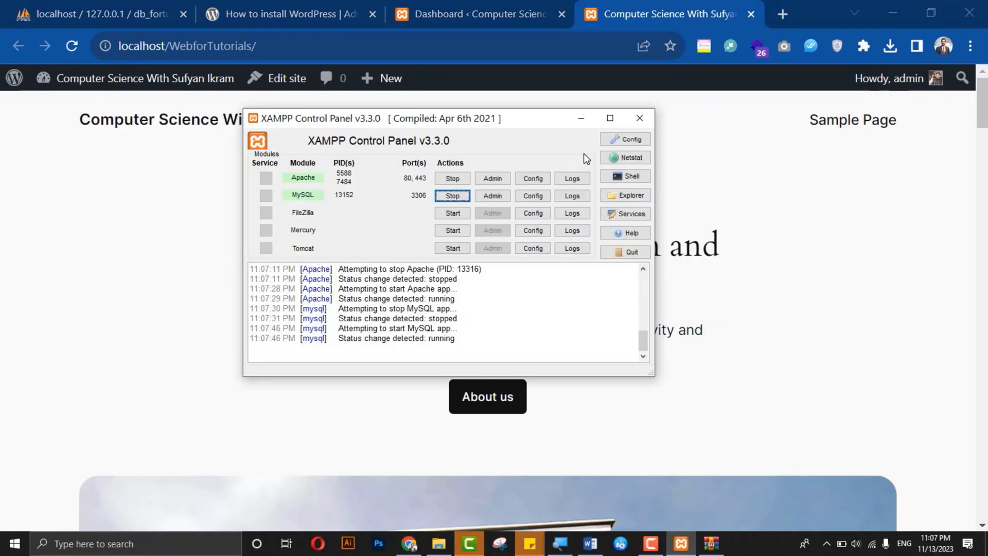